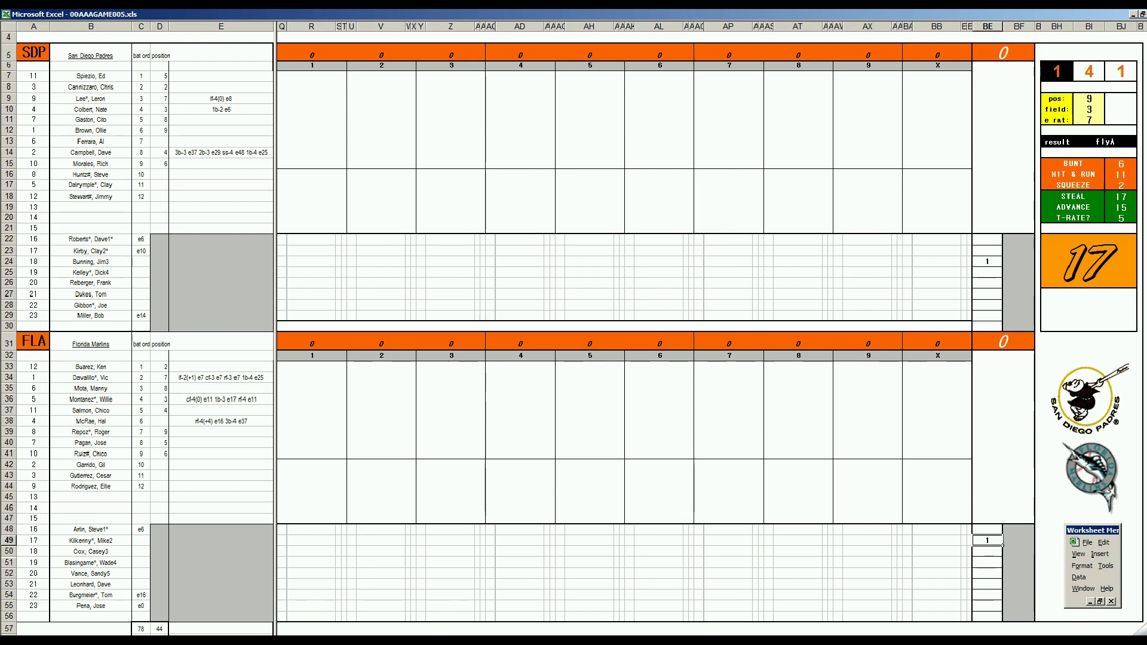
key("ctrl+F6")
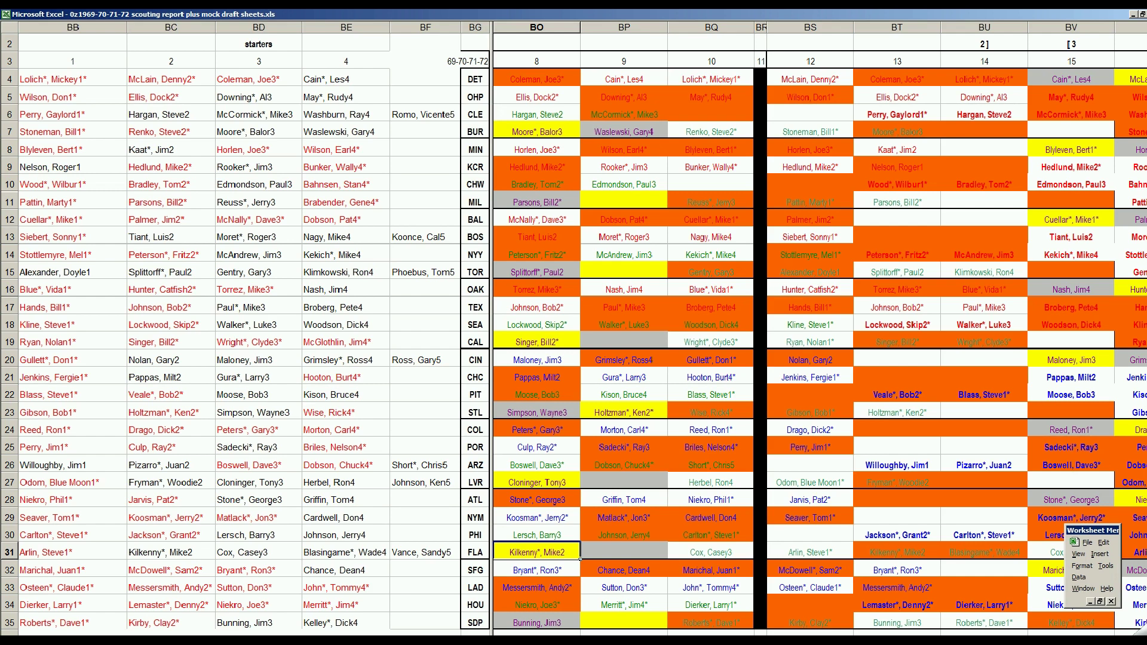
- Switch to the 00AAA STATS 1980 workbook and move to the AL East standings' Yankees row
key("ctrl+F6")
left_click(153, 581)
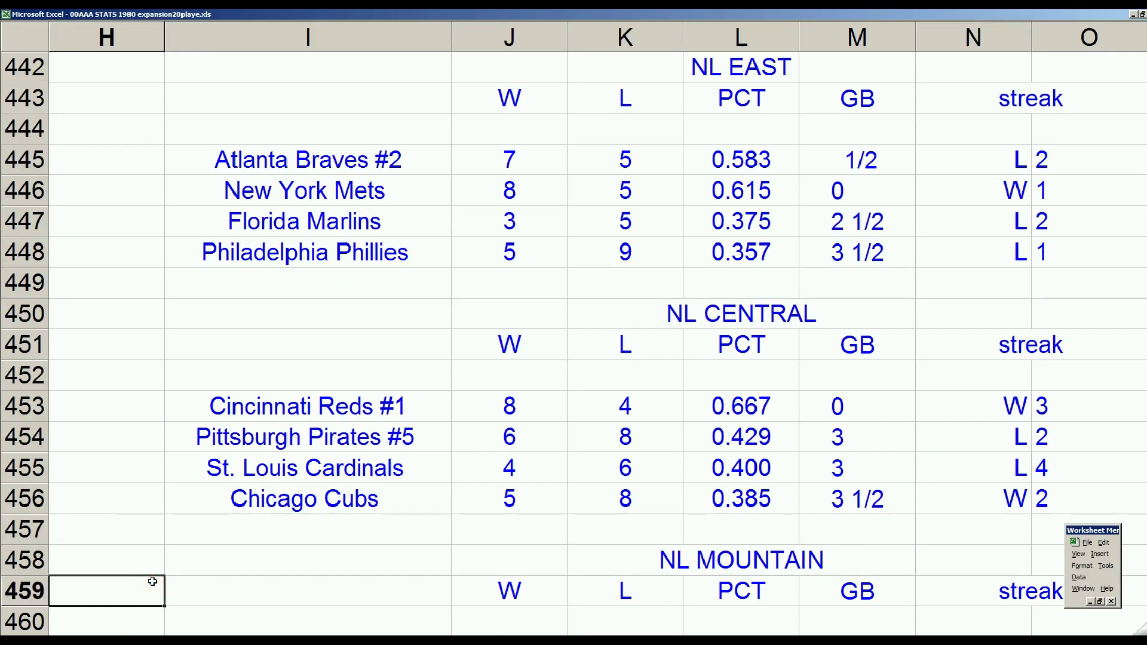
key("Left")
key("Left")
key("Left")
key("Left")
key("Left")
key("Left")
key("Left")
key("Up")
key("Up")
key("Up")
key("Up")
key("Up")
key("Up")
key("Up")
key("Up")
key("Up")
key("Up")
key("Up")
key("Up")
key("Up")
key("Up")
key("Up")
key("Up")
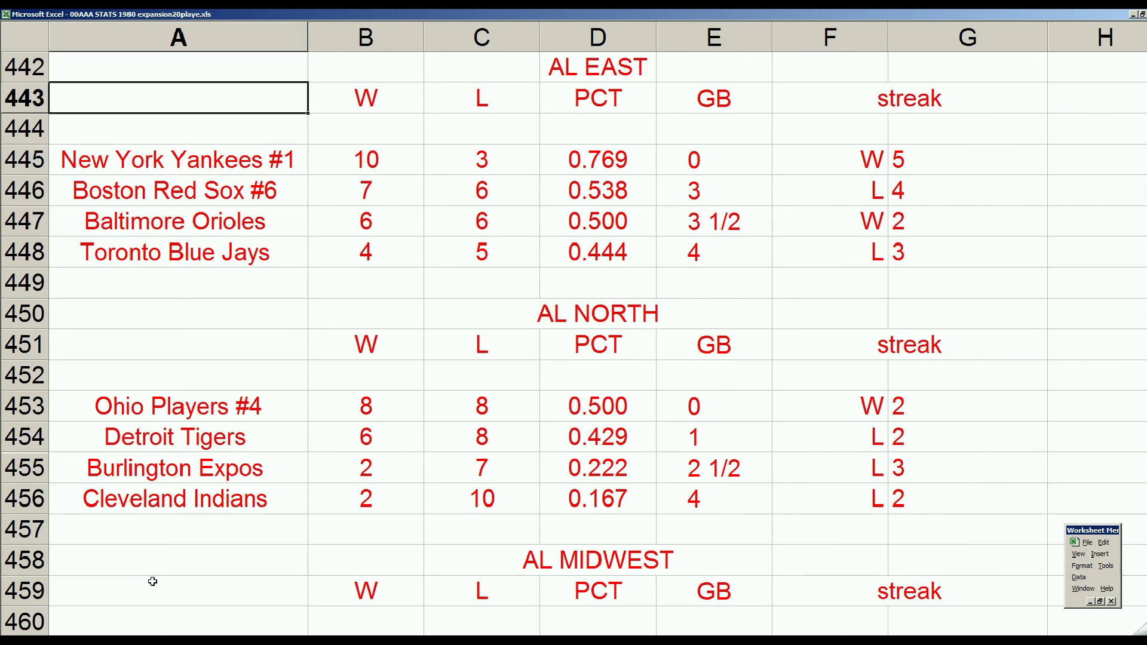
key("Down")
key("Down")
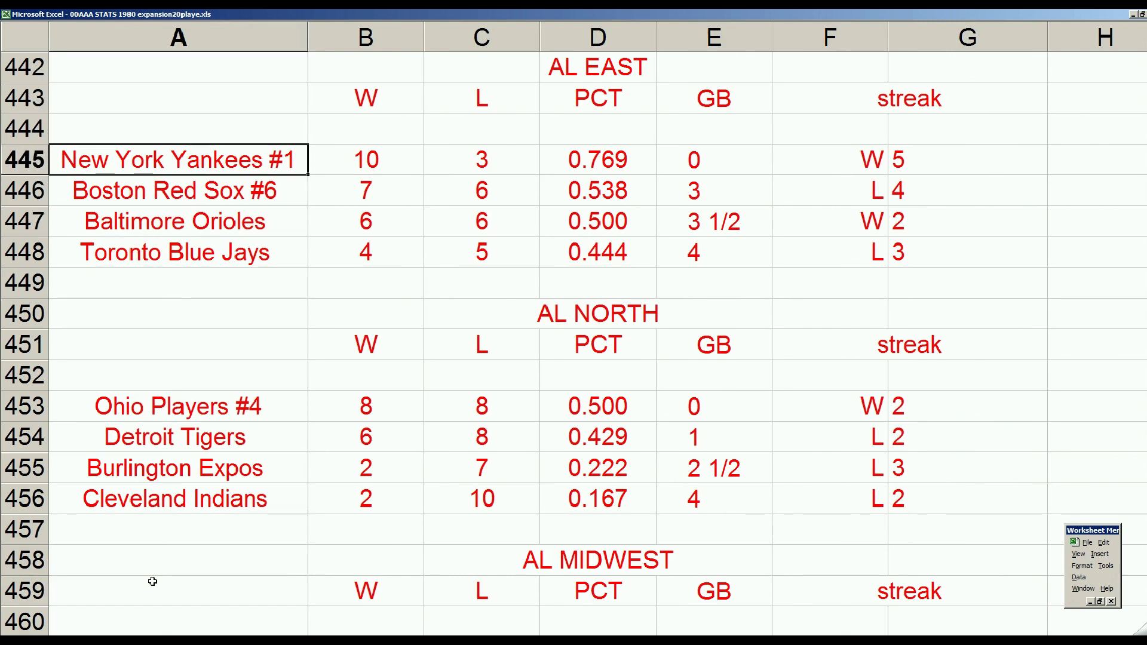
key("Down")
key("Down")
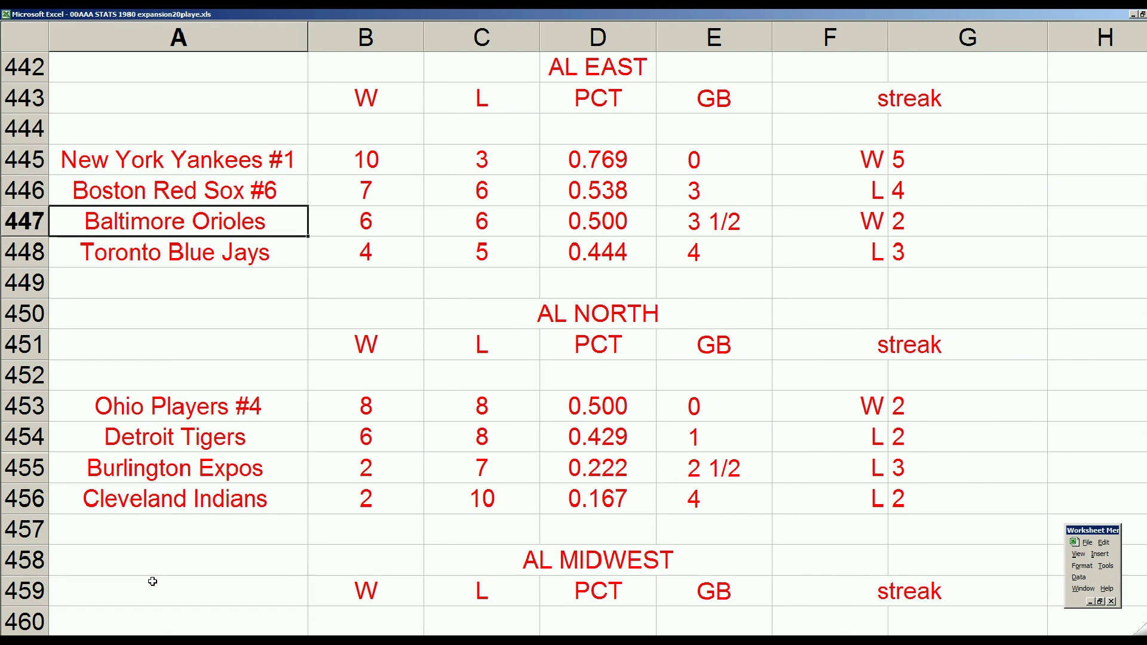
key("Down")
key("Up")
- Review the Yankees', Orioles' and Red Sox records in the AL East table
key("Up")
key("Up")
key("Up")
key("Down")
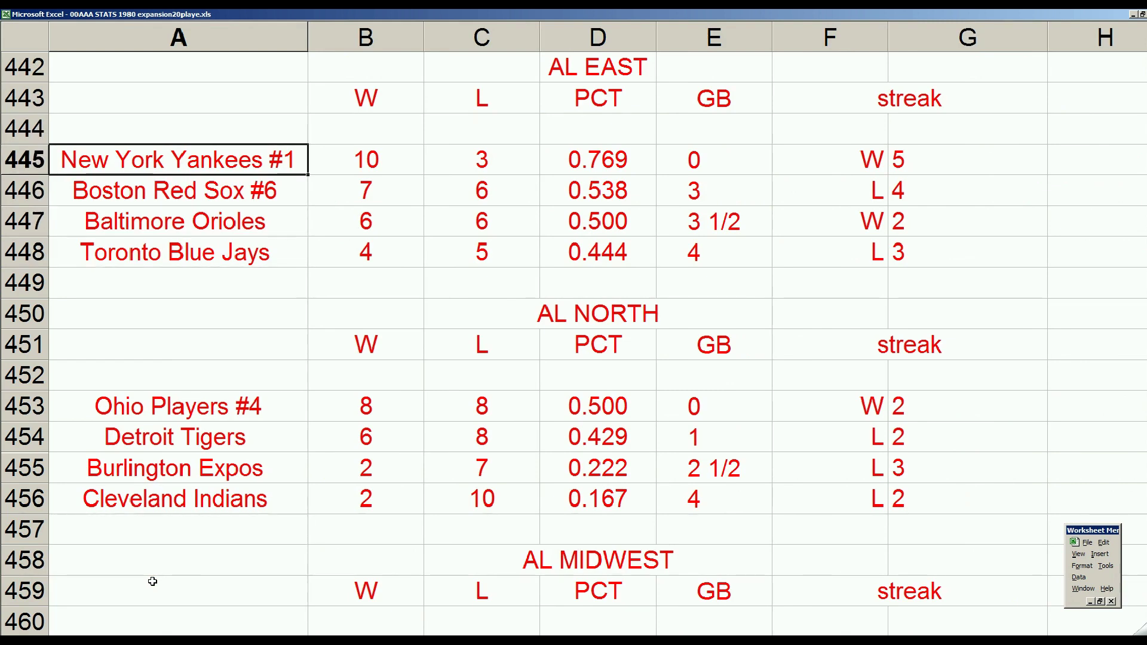
key("Right")
key("Right")
key("Left")
key("Left")
key("Down")
key("Down")
key("Up")
key("Up")
key("Down")
key("Down")
key("Down")
key("Up")
key("Up")
key("Down")
key("Down")
key("Up")
key("Up")
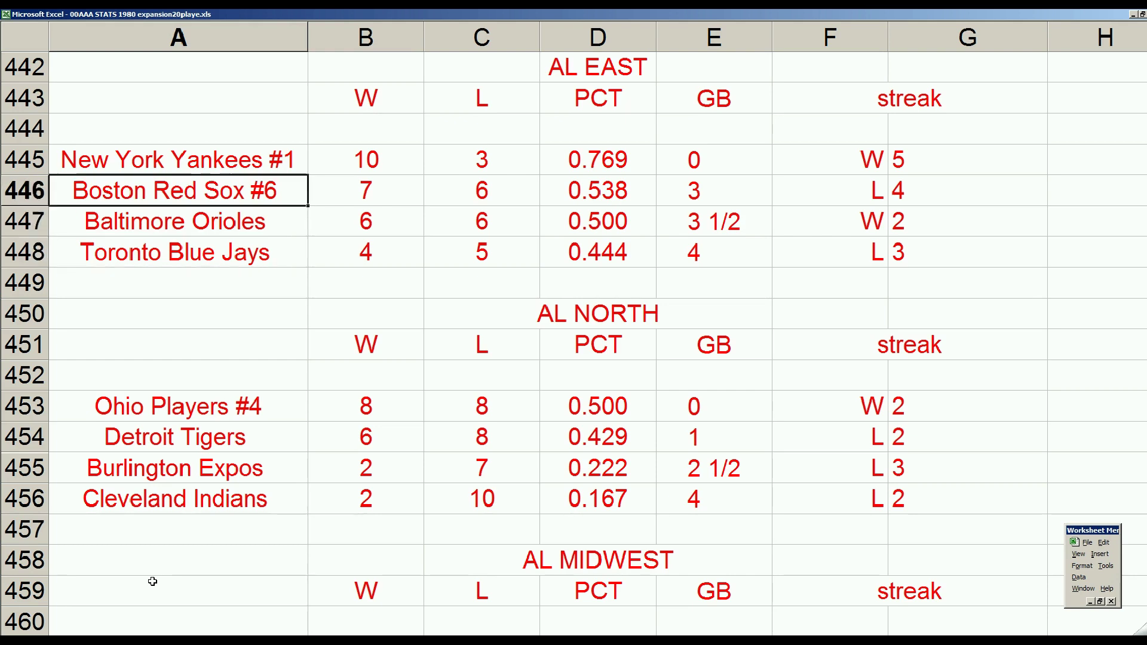
key("Down")
key("Down")
key("Up")
key("Up")
- Move past the Blue Jays into the AL North table and check the Cleveland Indians' record
key("Down")
key("Down")
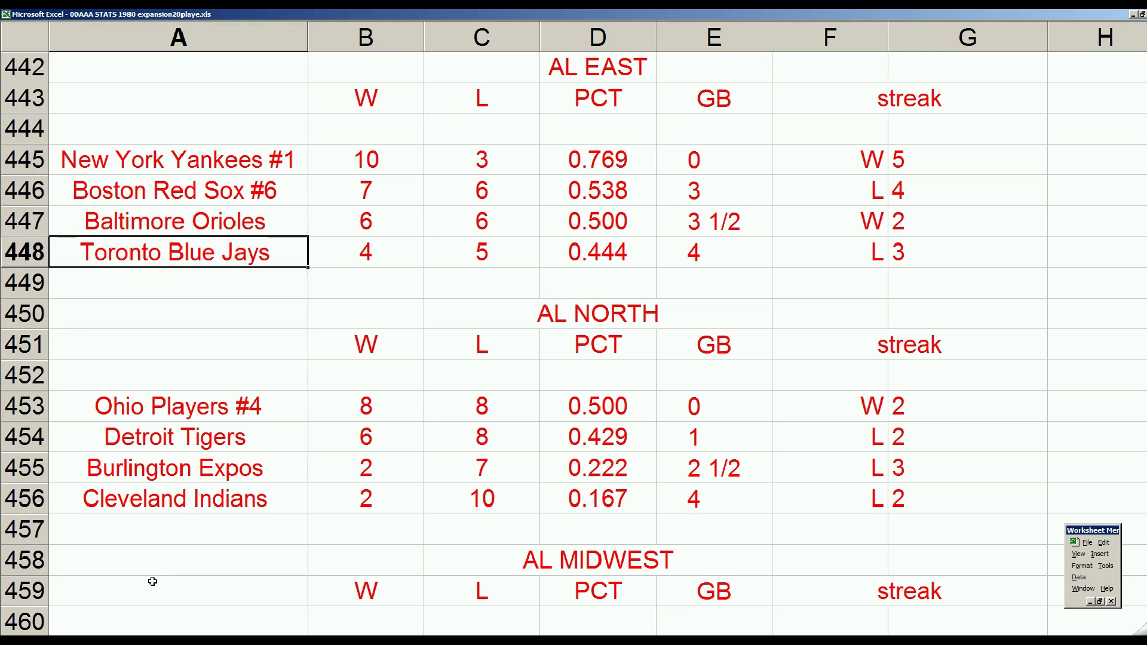
key("Down")
key("Down")
key("Down")
key("Down")
key("Down")
key("Down")
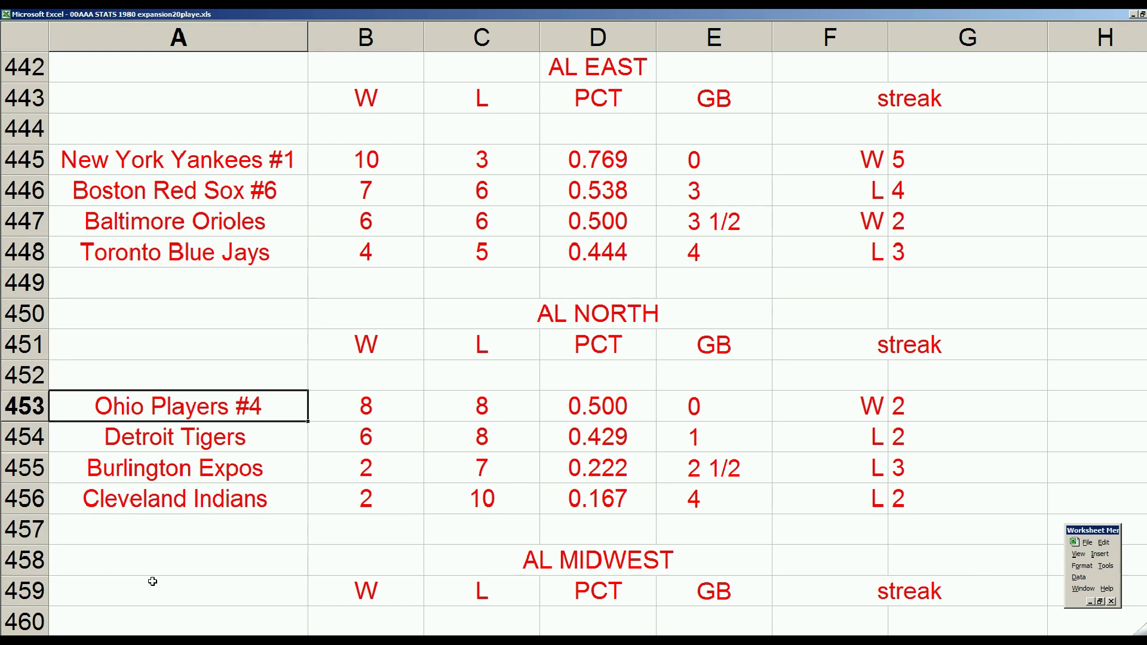
key("Down")
key("Down")
key("Up")
key("Up")
key("Up")
key("Down")
key("Down")
key("Down")
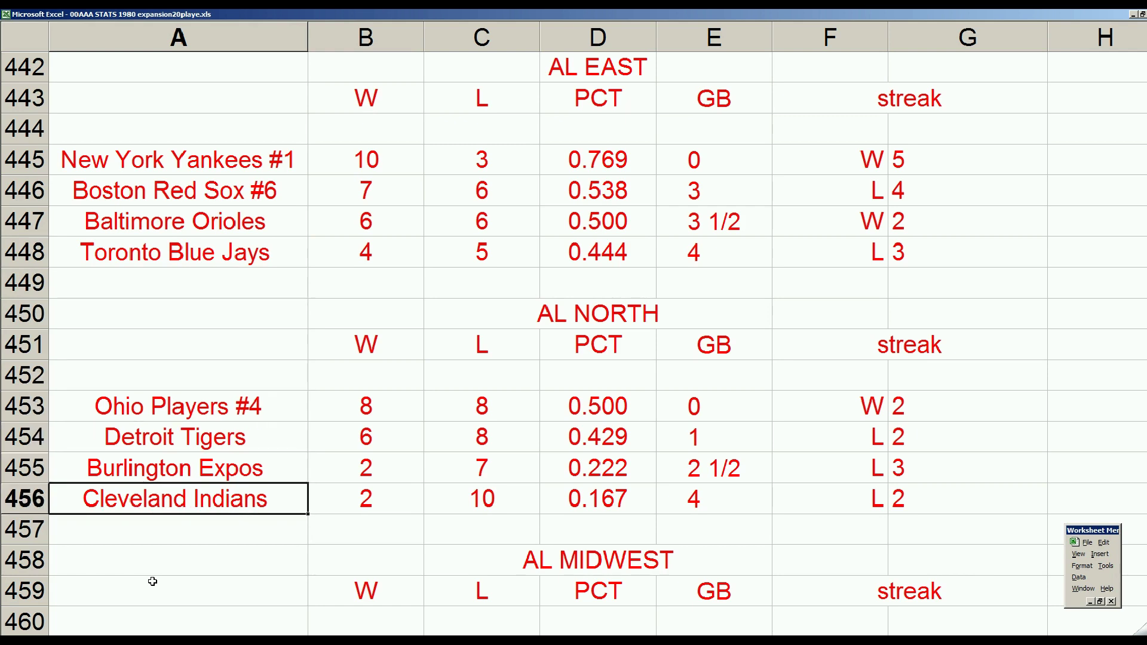
key("Right")
key("Right")
- Step through the AL Midwest rows: Brewers, Royals, Twins and White Sox
key("Left")
key("Left")
key("Down")
key("Down")
key("Down")
key("Down")
key("Down")
key("Down")
key("Down")
key("Down")
key("Down")
key("Down")
key("Down")
key("Down")
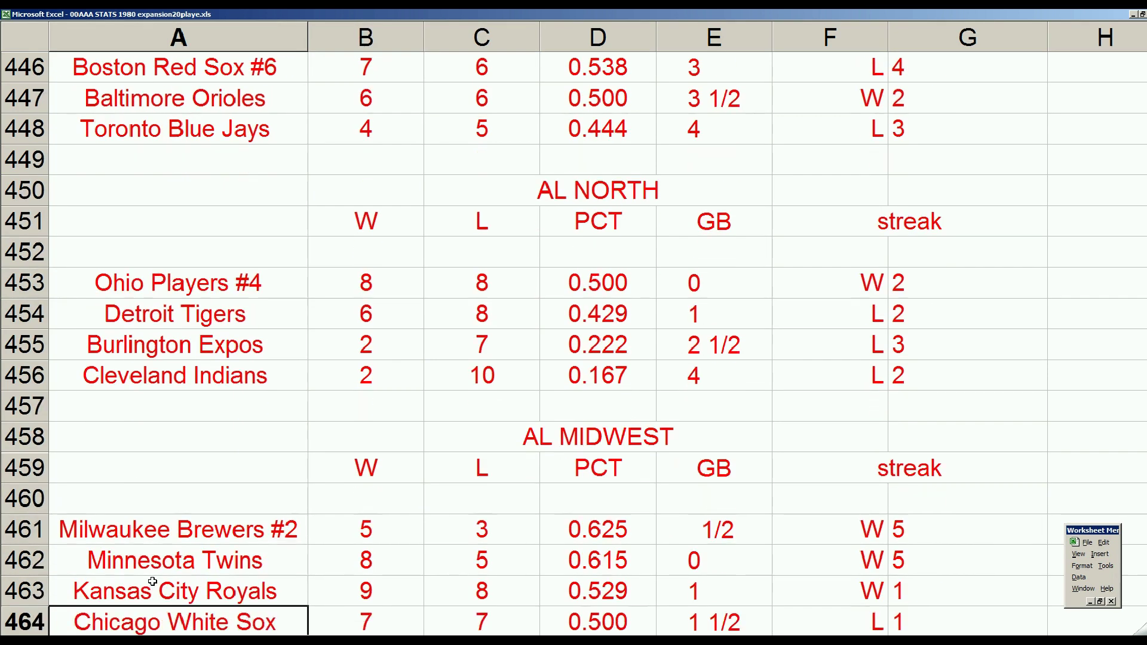
key("Up")
key("Up")
key("Up")
key("Up")
key("Up")
key("Up")
key("Up")
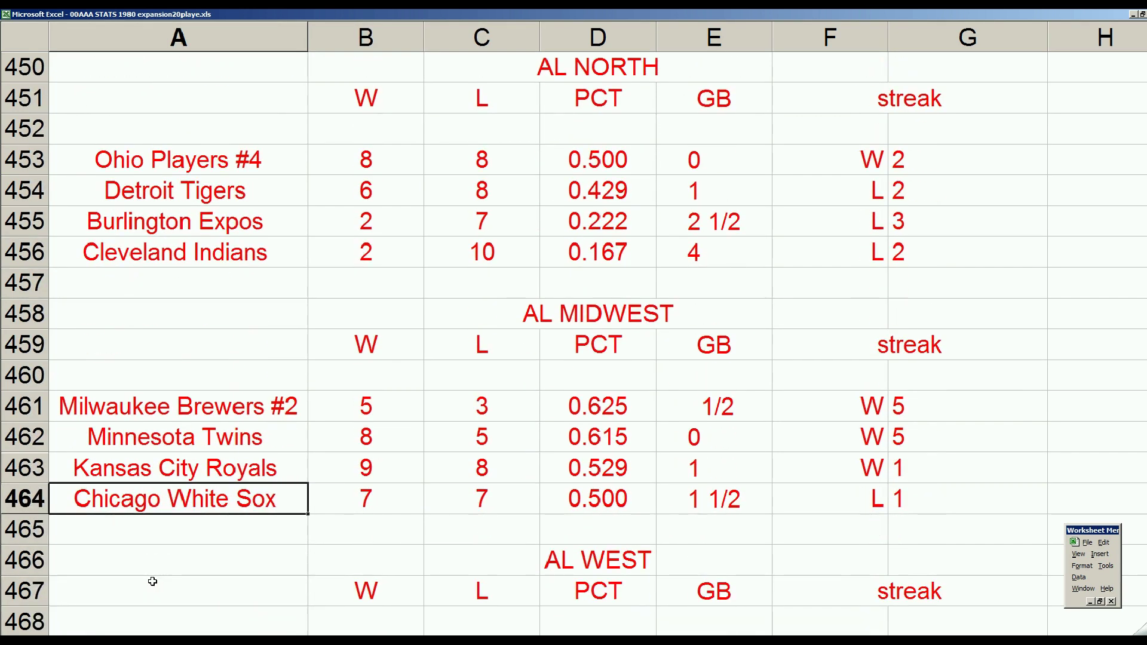
key("Down")
key("Down")
key("Down")
key("Down")
key("Up")
key("Up")
key("Up")
key("Down")
key("Down")
key("Up")
key("Up")
key("Up")
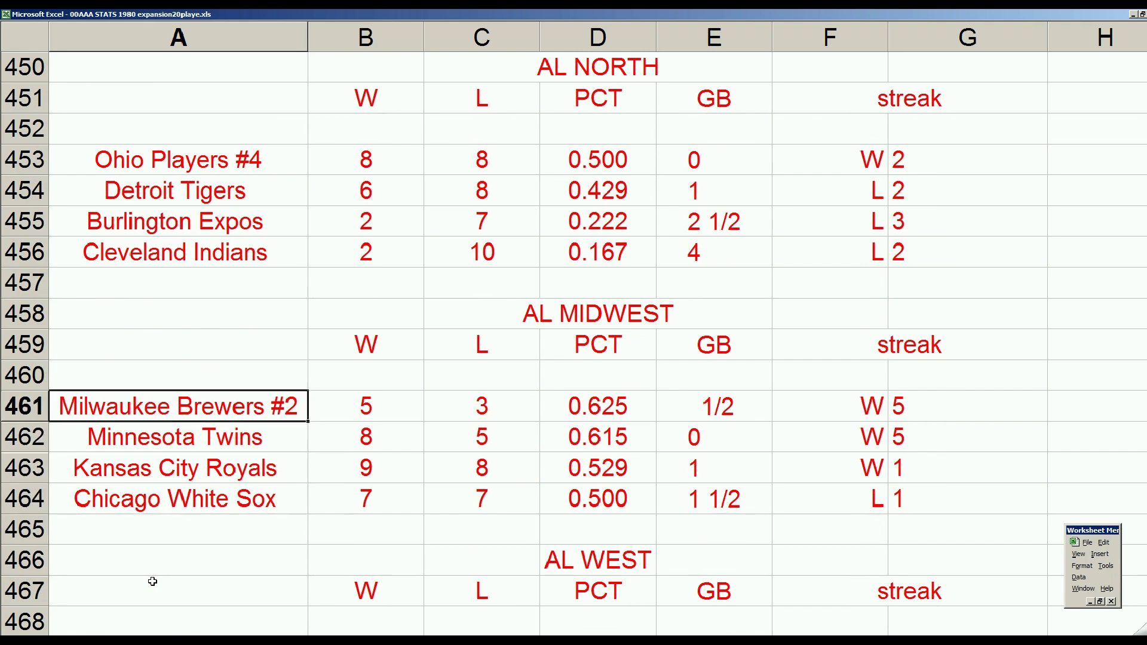
key("Down")
key("Down")
key("Down")
key("Up")
key("Up")
key("Up")
key("Down")
key("Down")
key("Down")
key("Down")
key("Down")
key("Down")
key("Down")
key("Down")
key("Down")
key("Down")
key("Down")
key("Down")
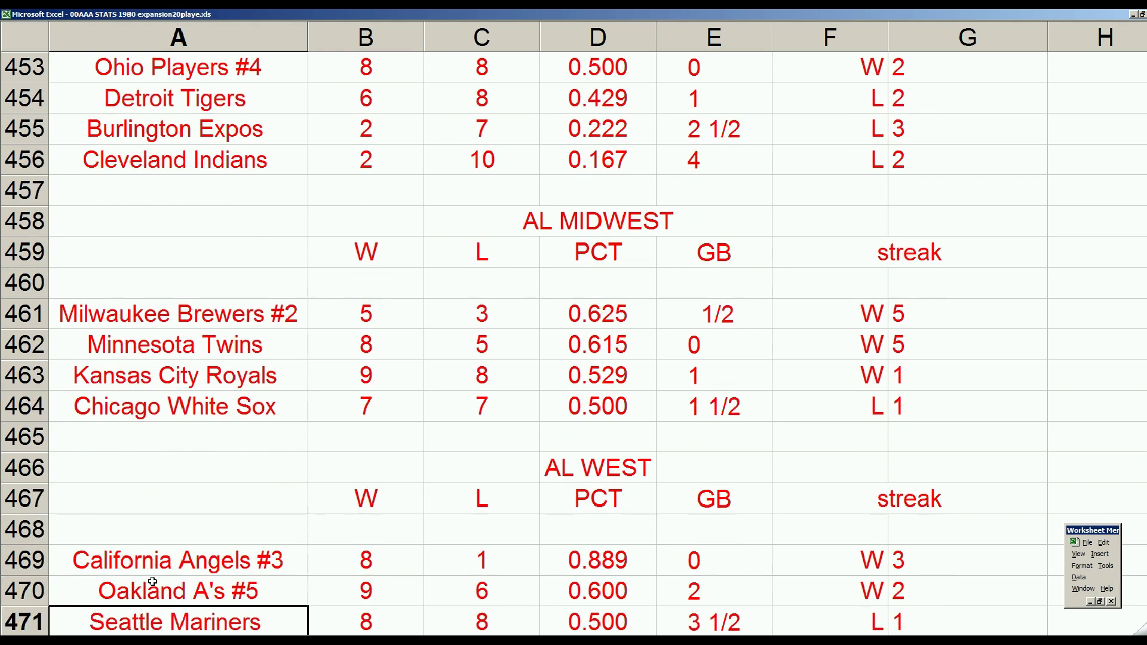
- Check the AL West wins and losses for the Angels, A's and Mariners
key("Up")
key("Up")
key("Up")
key("Up")
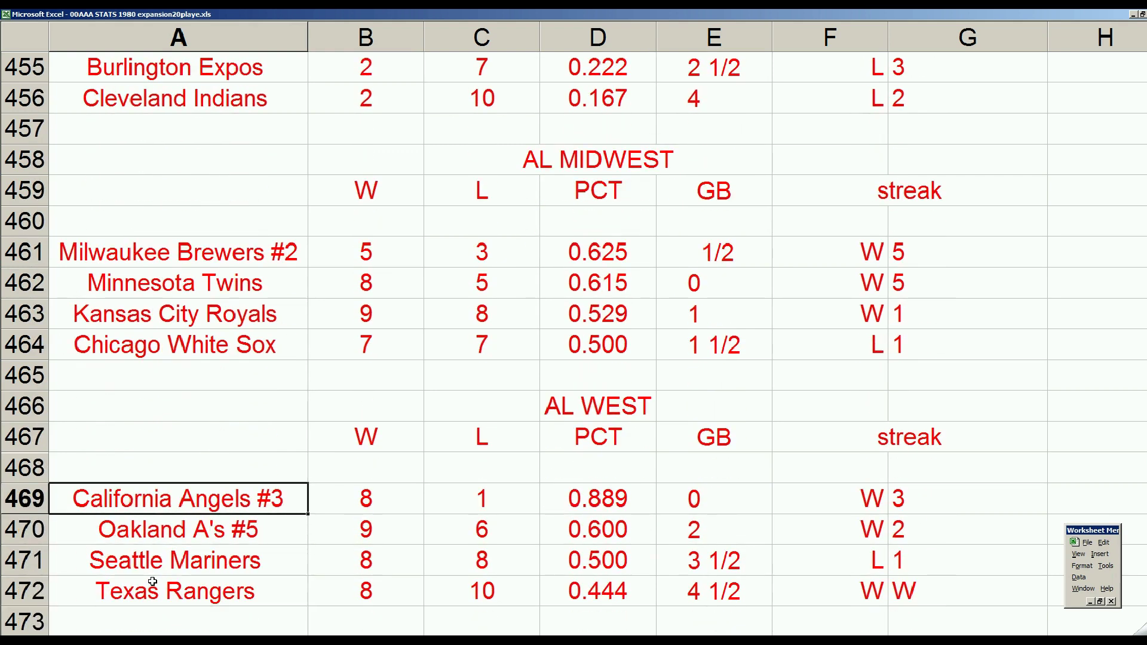
key("Right")
key("Right")
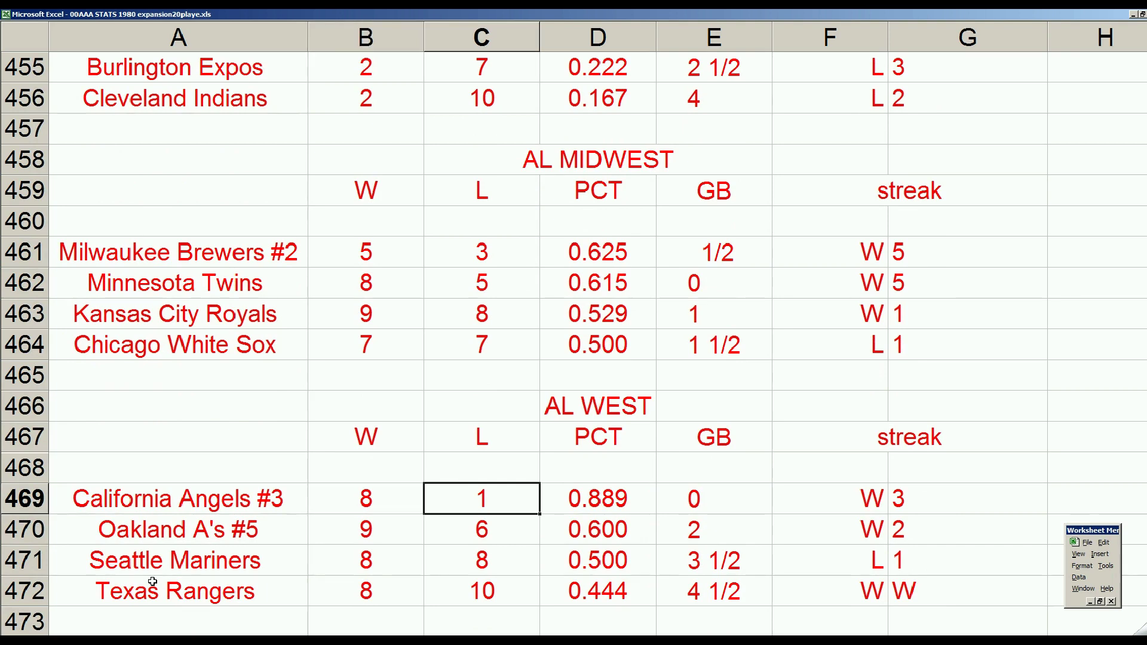
key("Left")
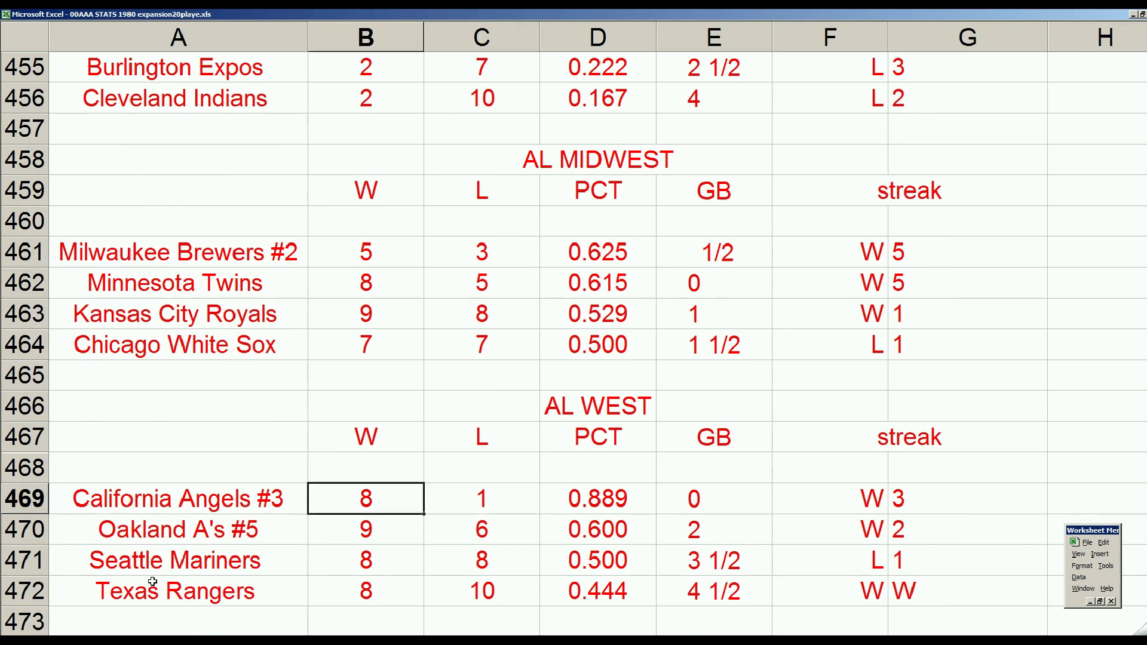
key("Down")
key("Right")
key("Right")
key("Right")
key("Left")
key("Home")
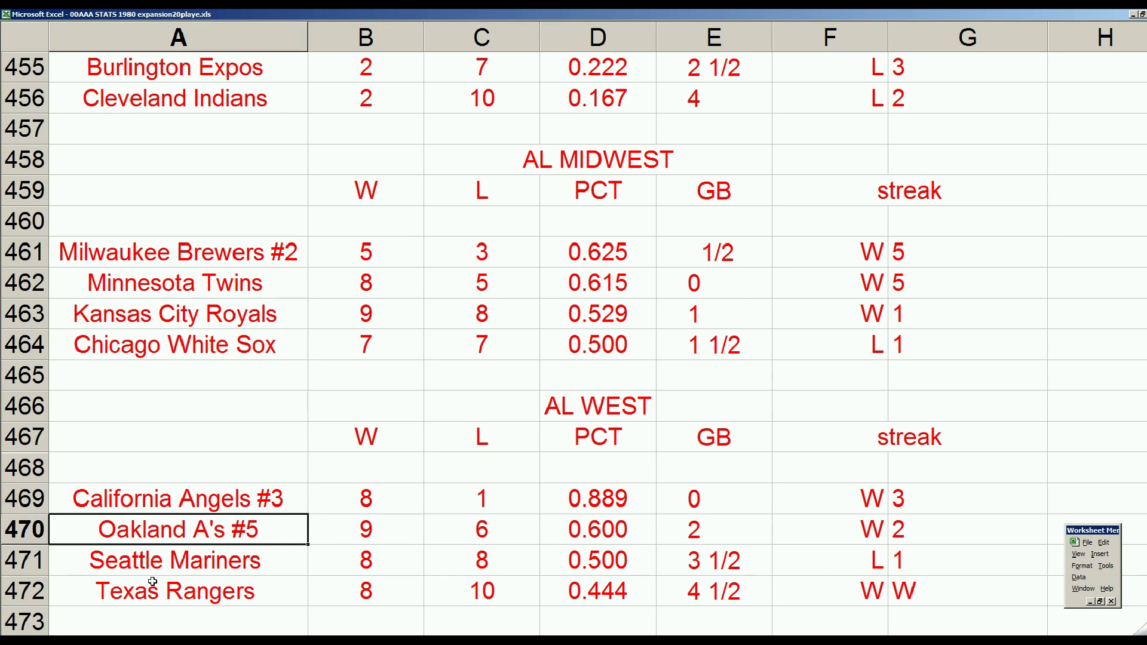
key("Down")
key("Down")
key("Up")
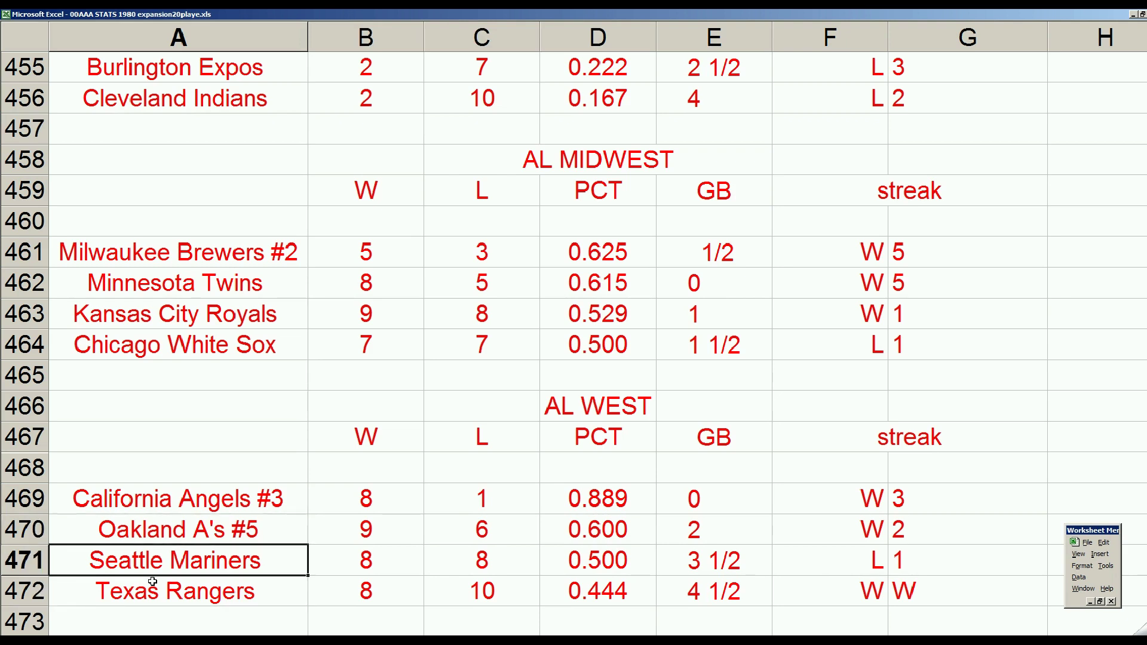
key("Right")
key("Right")
key("Left")
key("Left")
key("Right")
key("Right")
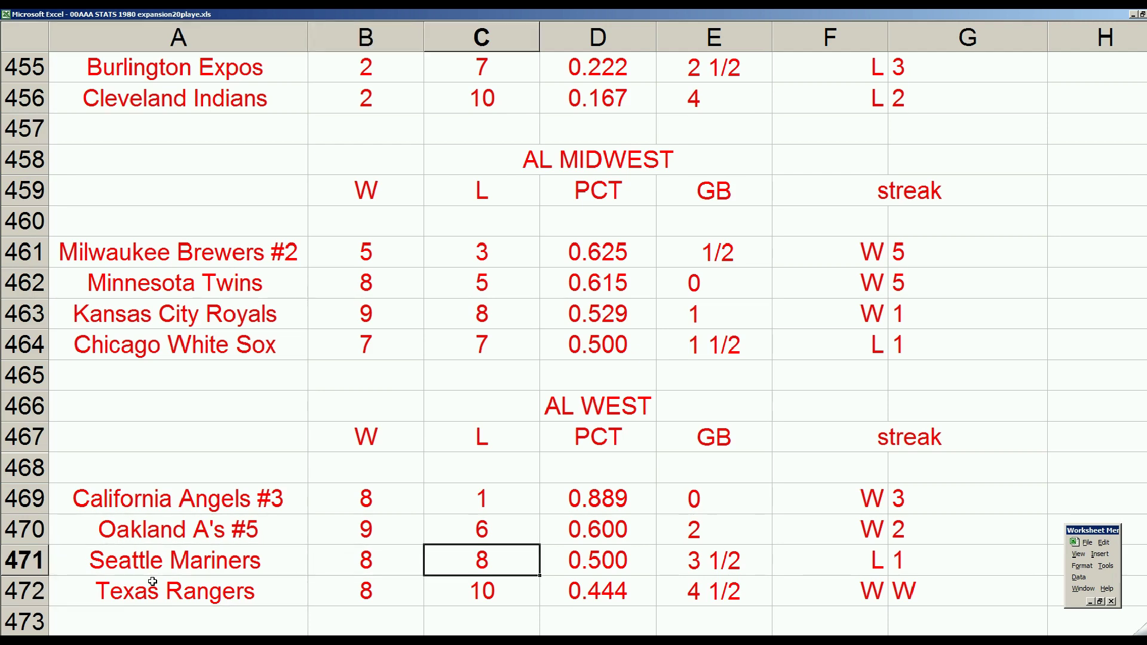
key("Left")
key("Left")
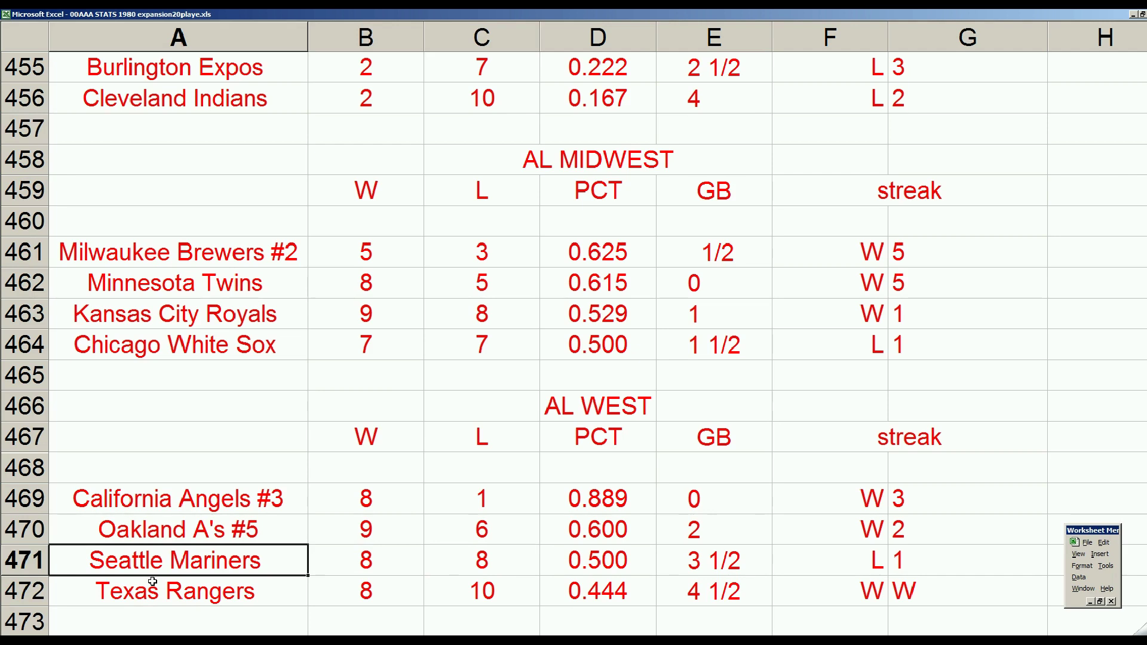
key("Right")
key("Right")
key("Right")
key("Right")
key("Right")
key("Right")
key("Right")
key("Right")
key("Right")
key("Right")
key("Right")
key("Right")
key("Right")
key("Right")
key("Right")
- Move up to the NL East table and review the Mets', Marlins' and Phillies' rows
key("Up")
key("Up")
key("Up")
key("Up")
key("Up")
key("Up")
key("Up")
key("Up")
key("Up")
key("Up")
key("Up")
key("Up")
key("Up")
key("Up")
key("Up")
key("Up")
key("Up")
key("Up")
key("Up")
key("Up")
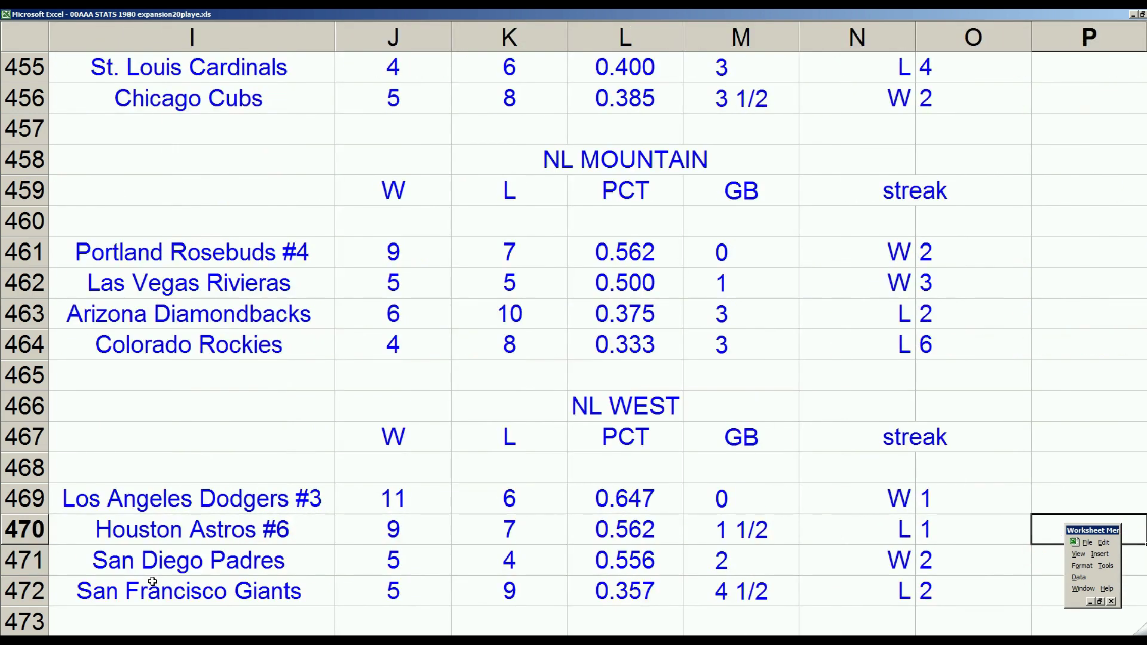
key("Up")
key("Up")
key("Up")
key("Up")
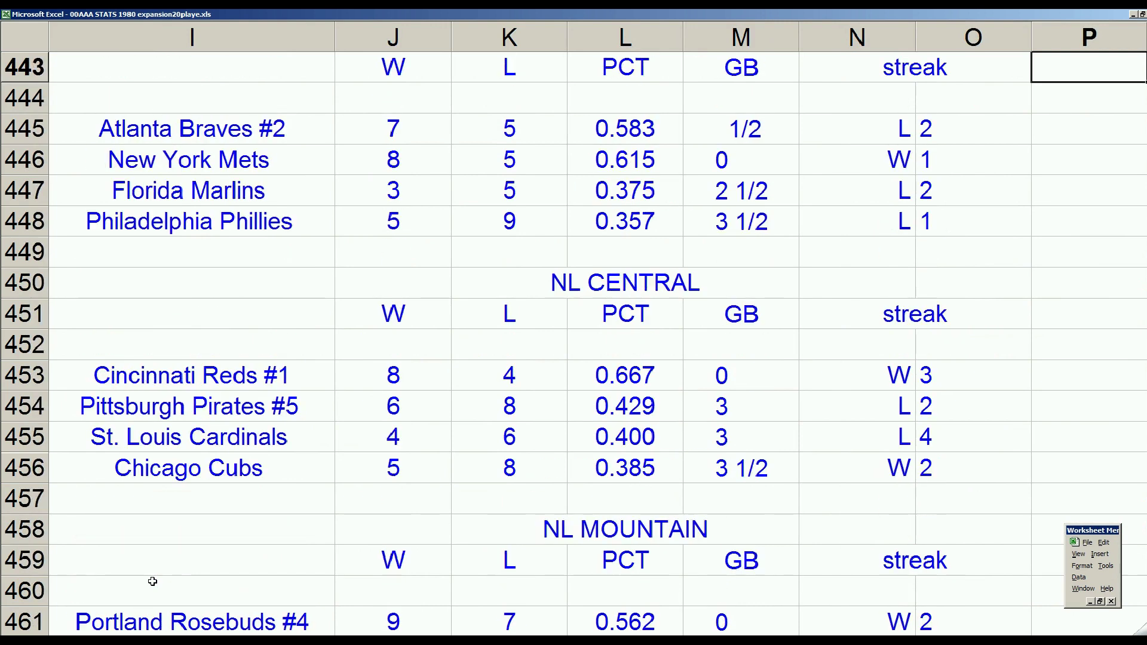
key("Left")
key("Left")
key("Left")
key("Left")
key("Left")
key("Left")
key("Left")
key("Left")
key("Left")
key("Left")
key("Right")
key("Right")
key("Right")
key("Right")
key("Right")
key("Right")
key("Right")
key("Right")
key("Right")
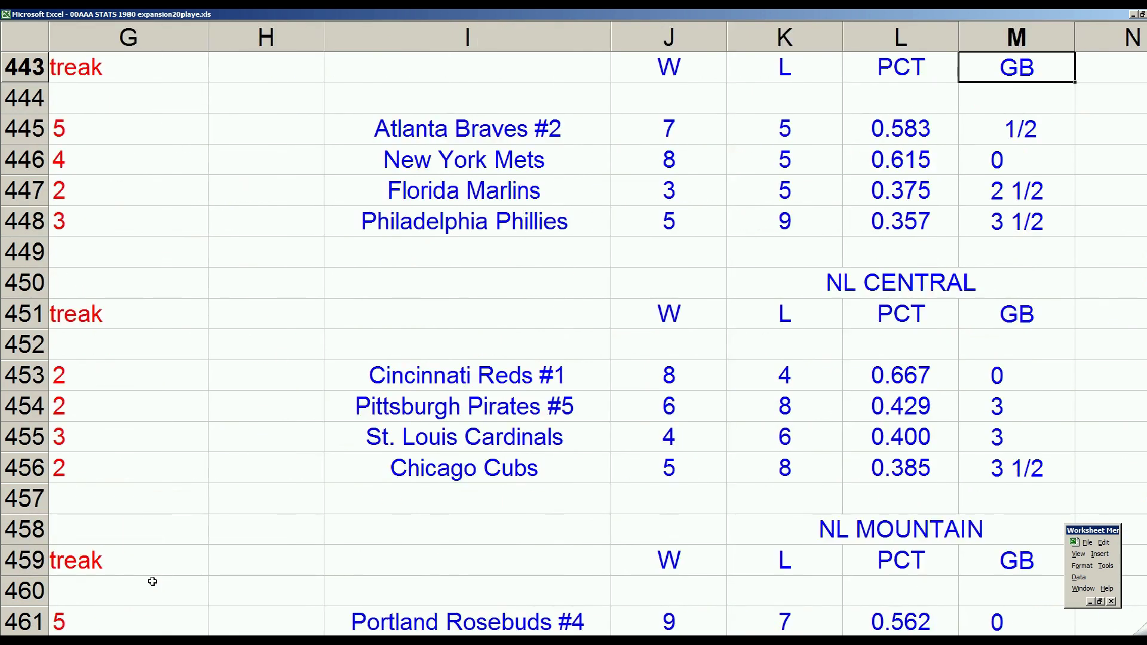
key("Left")
key("Left")
key("Left")
key("Left")
key("Down")
key("Down")
key("Left")
key("Down")
key("Right")
key("Right")
key("Right")
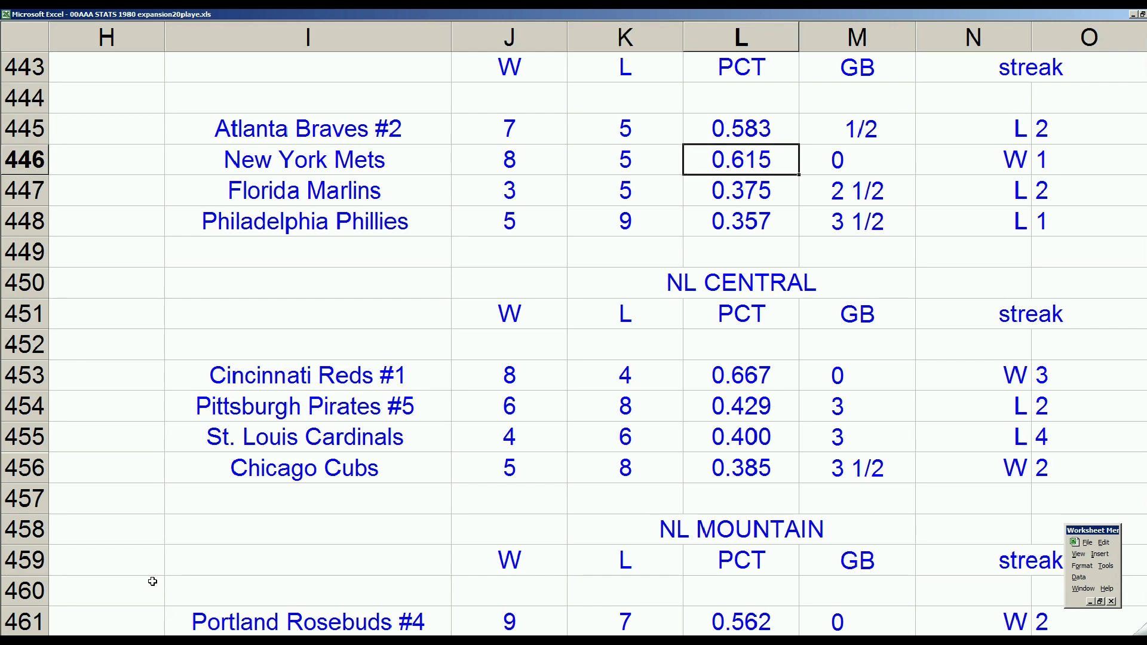
key("Down")
key("Left")
key("Left")
key("Left")
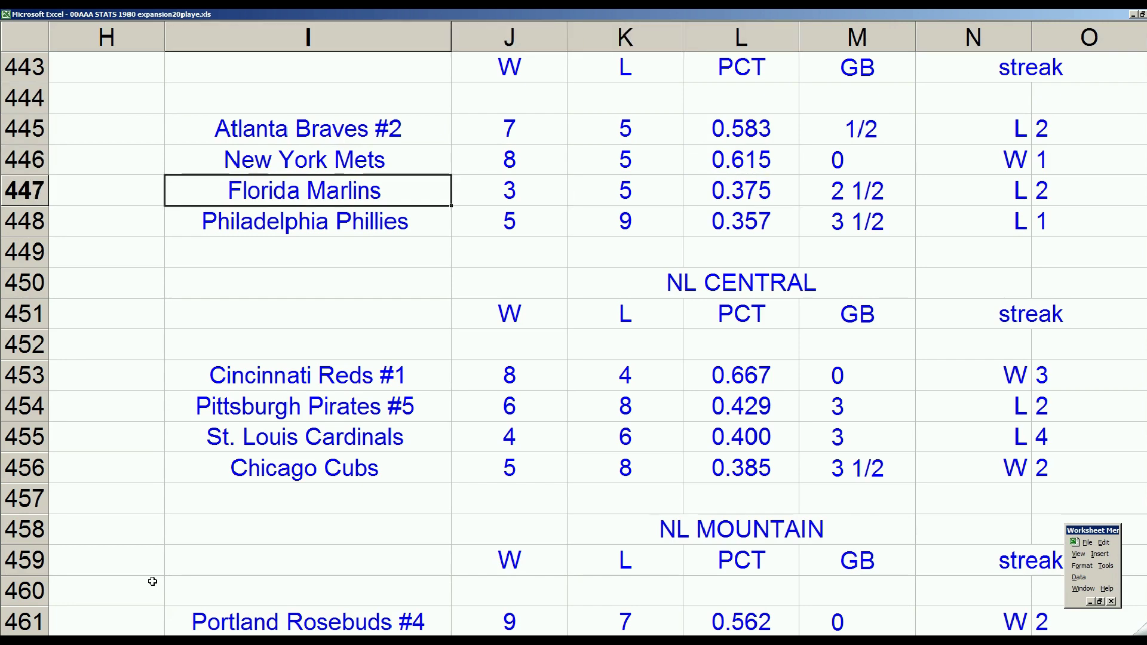
key("Down")
key("Up")
key("Down")
key("Down")
key("Down")
key("Down")
key("Down")
key("Down")
key("Down")
key("Down")
- Check the NL Central records: Pirates 6-8, three back of the 8-4 Reds
key("Up")
key("Up")
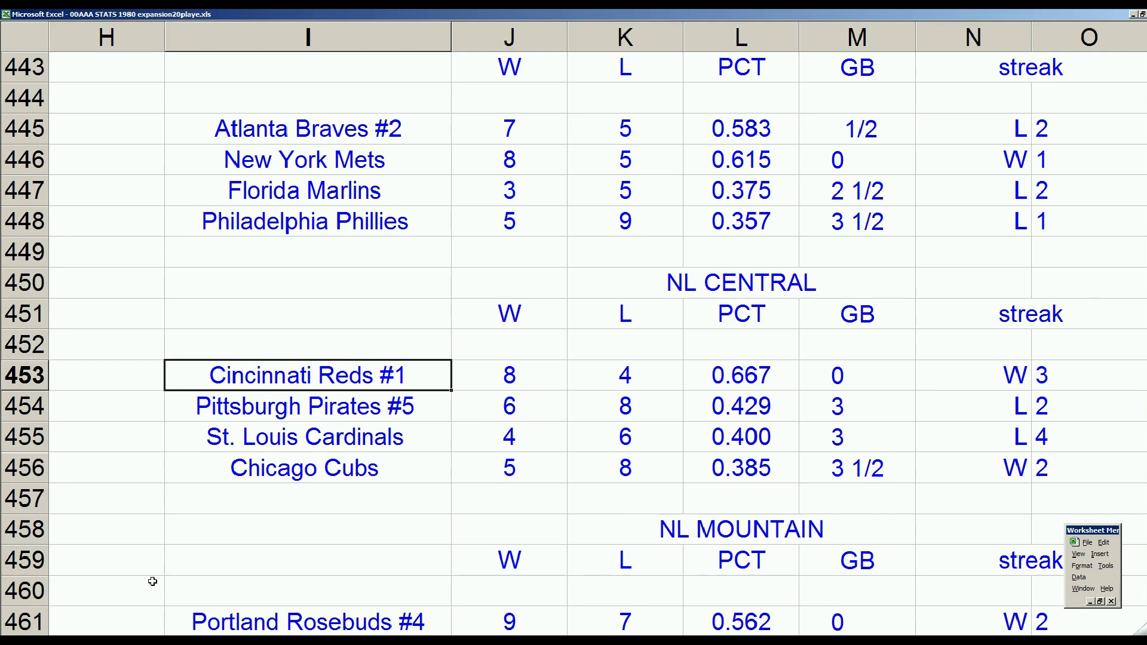
key("Down")
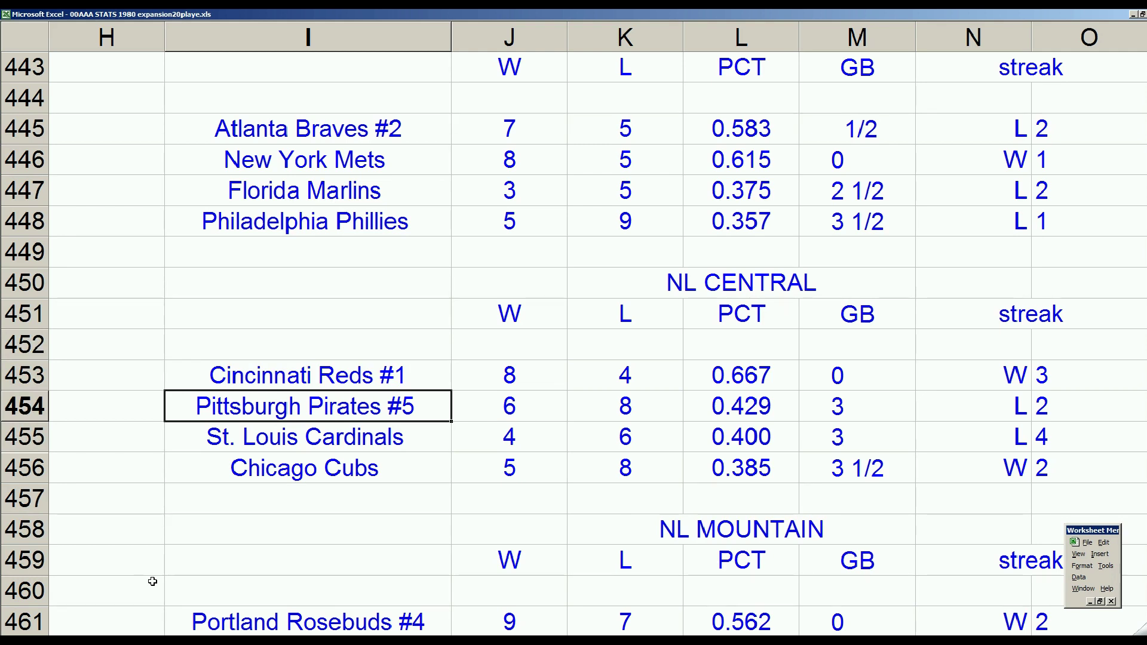
key("Right")
key("Right")
key("Left")
key("Right")
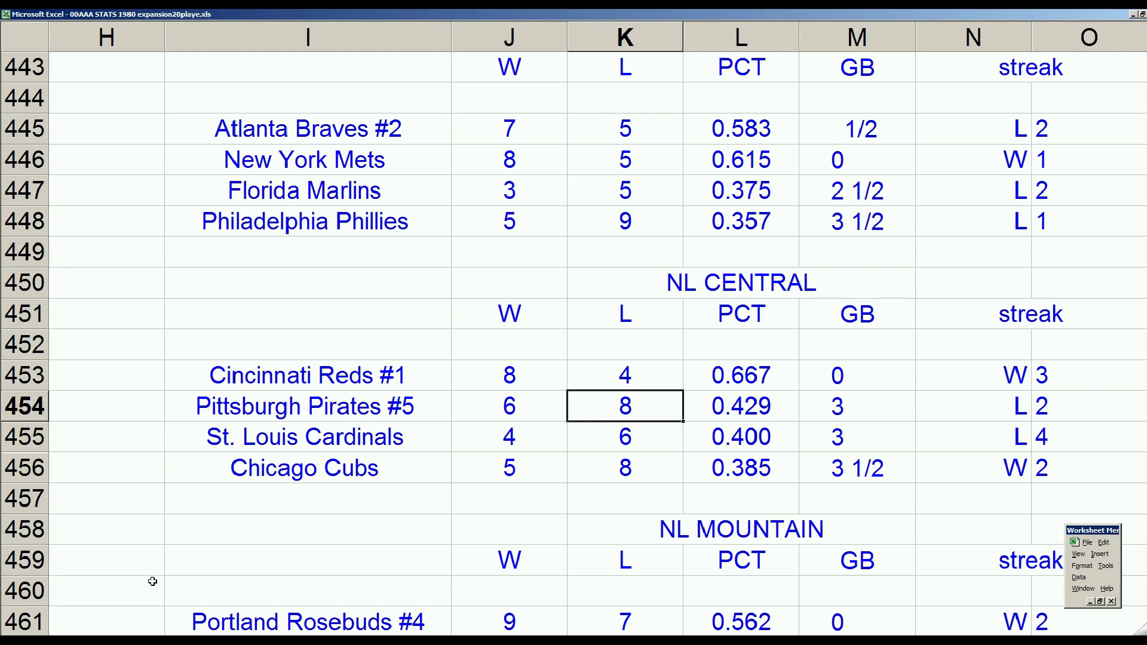
key("Left")
key("Left")
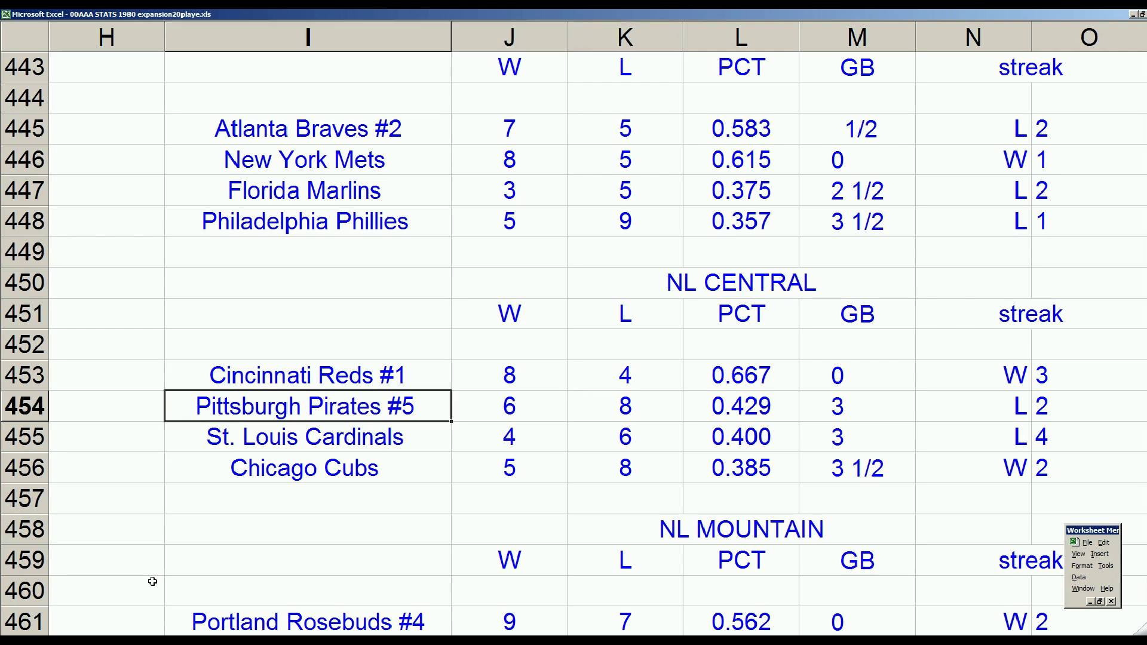
key("Right")
key("Right")
key("Right")
key("Left")
key("Left")
key("Left")
key("Up")
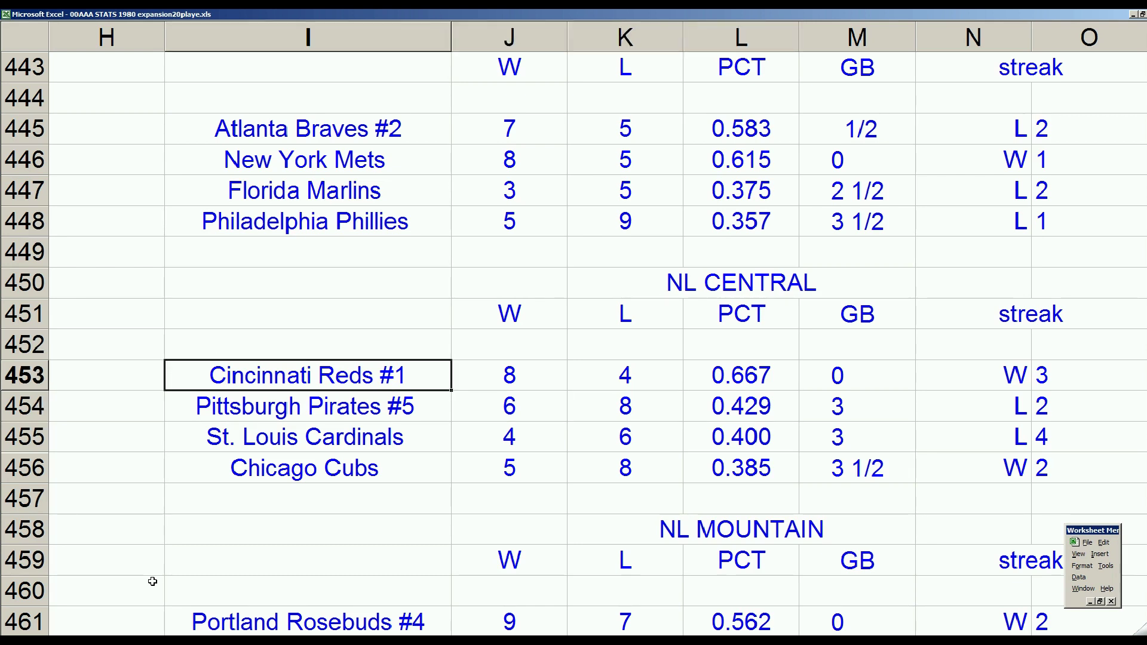
- Review the NL Mountain records, including Portland Rosebuds and Colorado Rockies
key("Down")
key("Down")
key("Down")
key("Down")
key("Down")
key("Down")
key("Down")
key("Down")
key("Down")
key("Down")
key("Down")
key("Down")
key("Down")
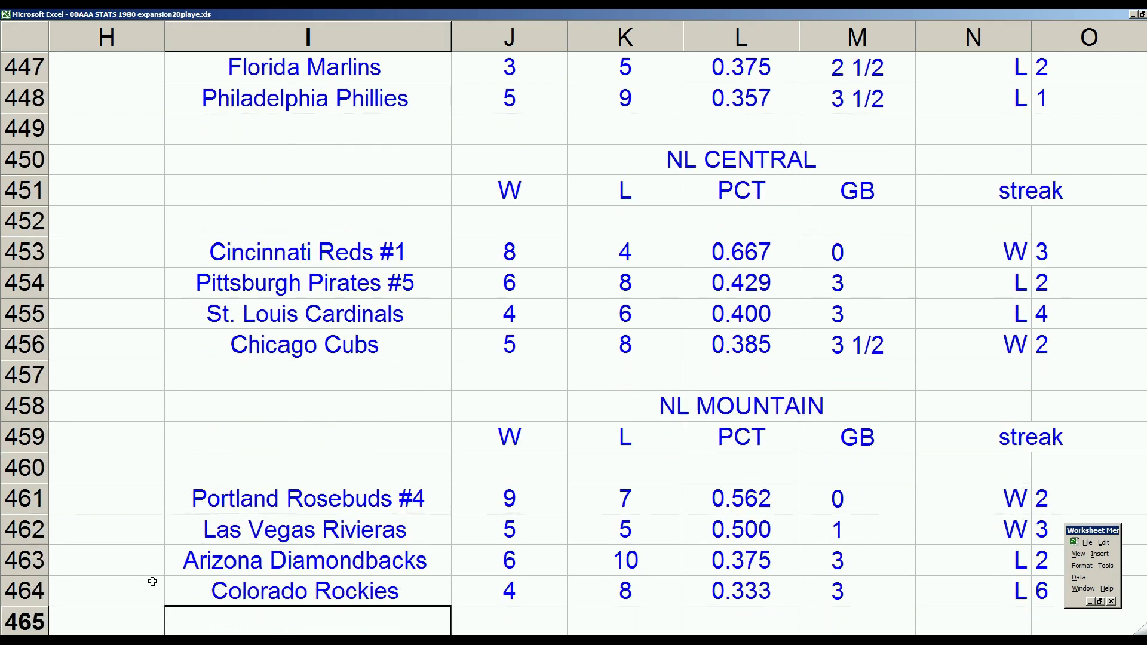
key("Up")
key("Up")
key("Up")
key("Up")
key("Up")
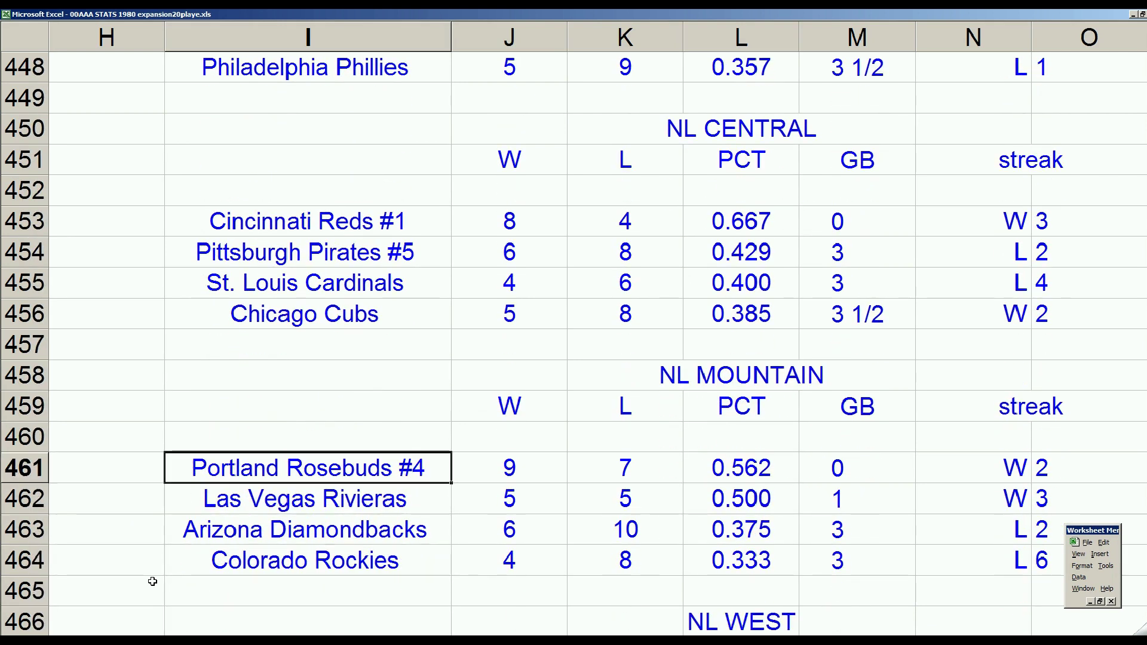
key("Down")
key("Down")
key("Down")
key("Up")
key("Up")
key("Up")
key("Right")
key("Right")
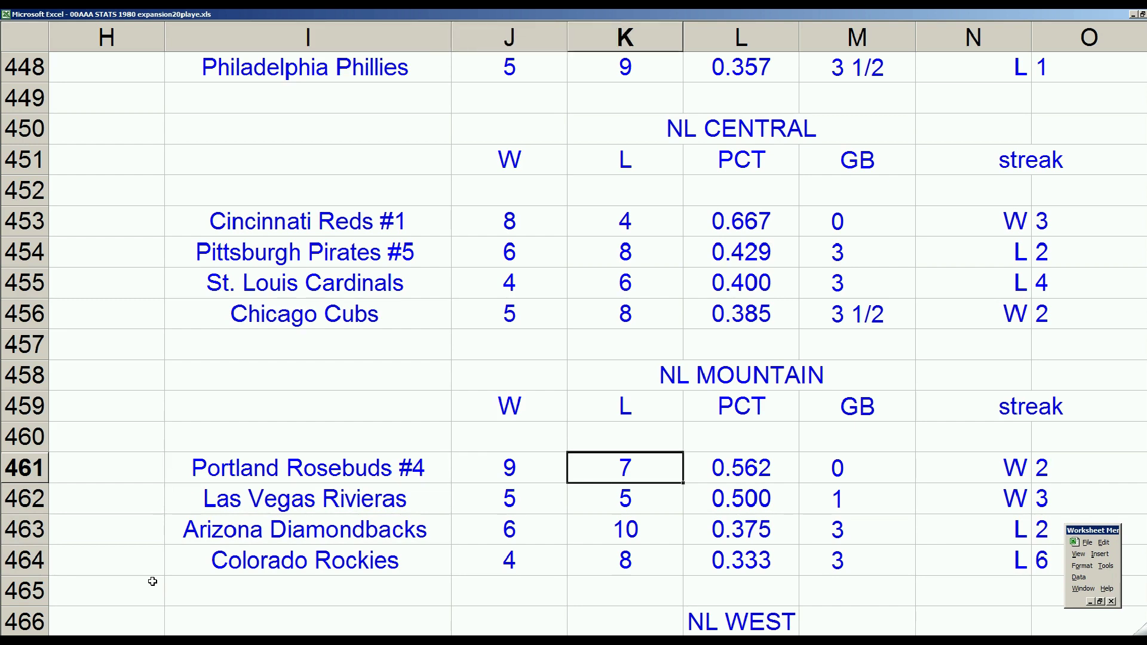
key("Left")
key("Left")
key("Left")
key("Right")
key("Right")
key("Down")
key("Down")
key("Down")
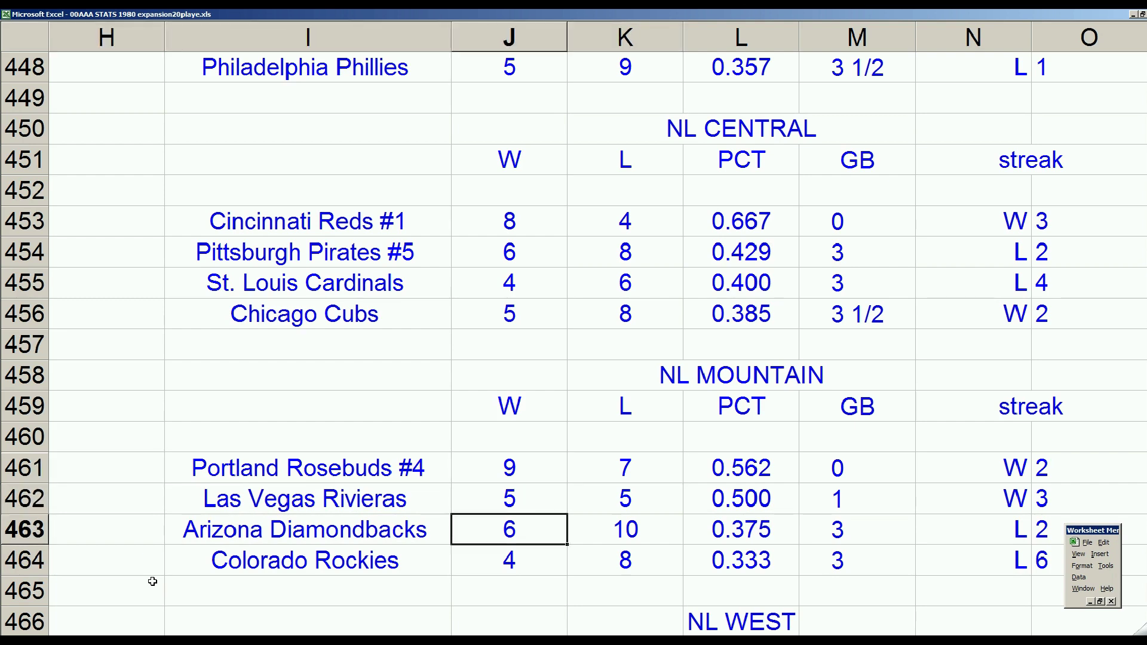
key("Up")
key("Up")
key("Up")
key("Left")
key("Down")
key("Down")
key("Down")
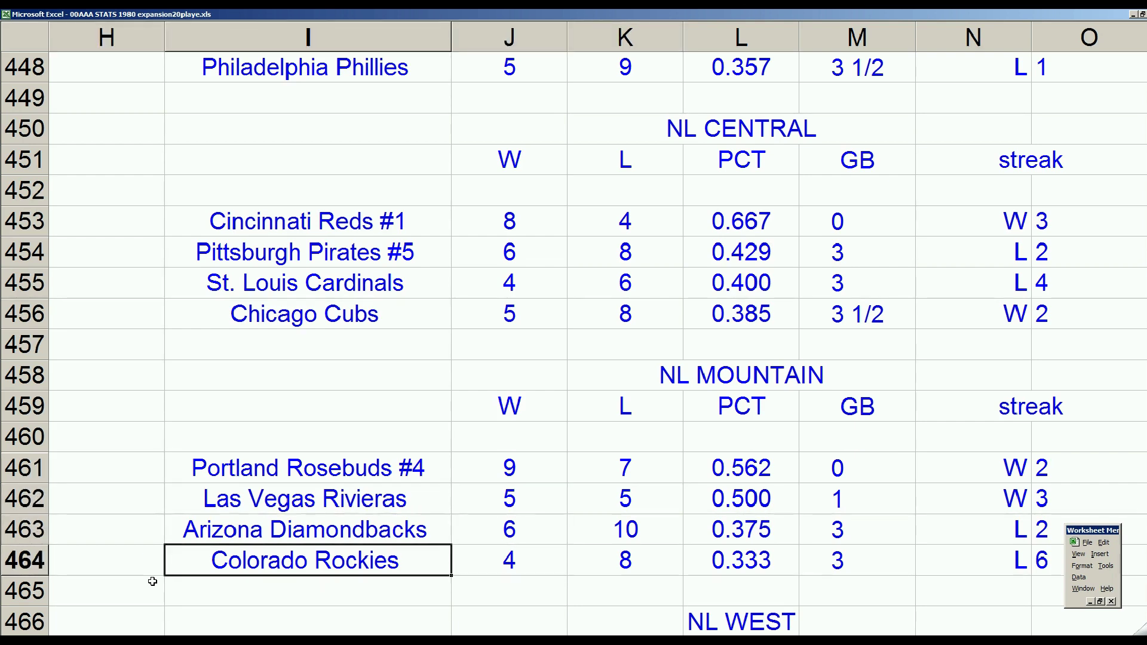
key("Right")
key("Right")
key("Right")
key("Right")
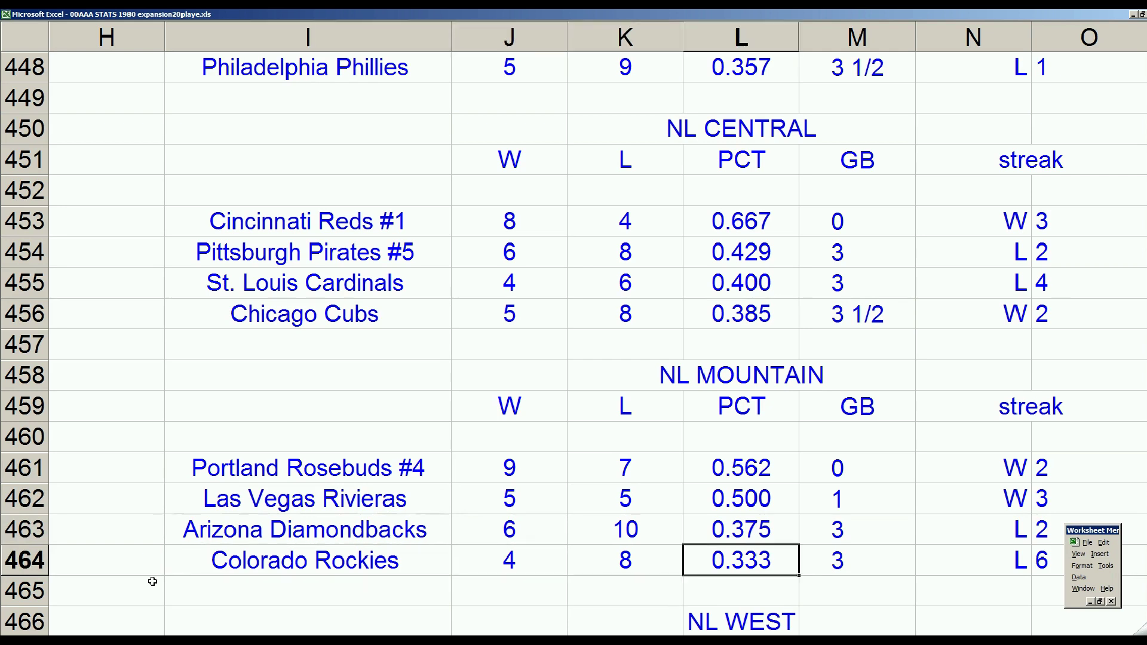
key("Left")
key("Left")
key("Left")
key("Left")
- Look over the NL West standings, checking the Giants' and Padres' rows
key("Up")
key("Up")
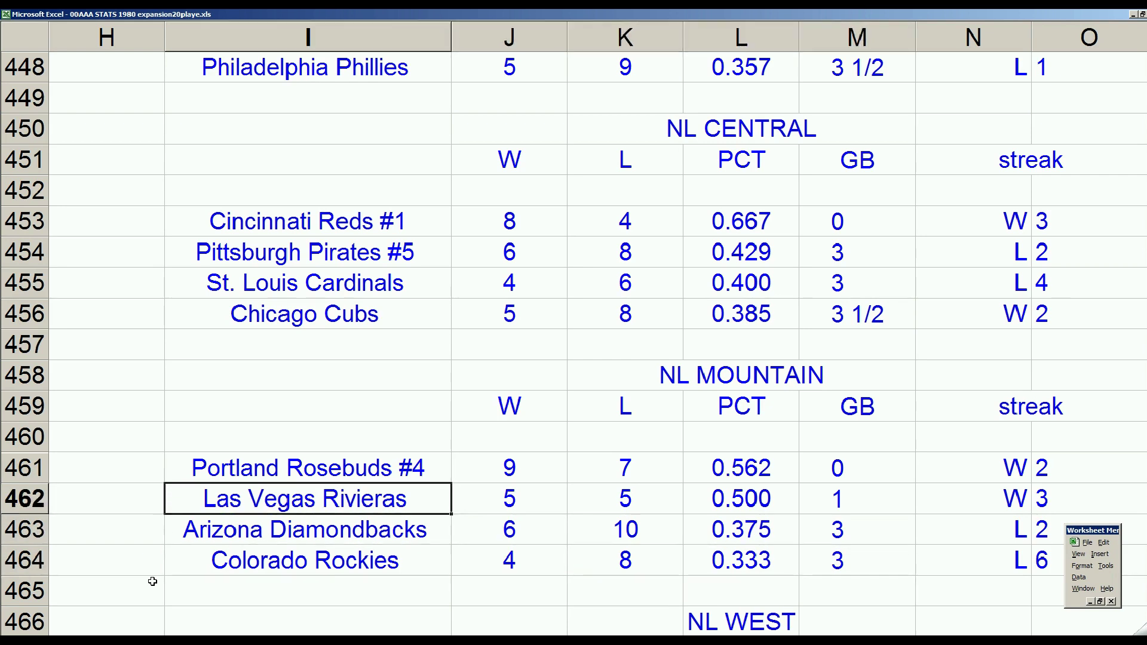
key("Up")
key("Down")
key("Down")
key("Down")
key("Down")
key("Down")
key("Down")
key("Down")
key("Down")
key("Down")
key("Down")
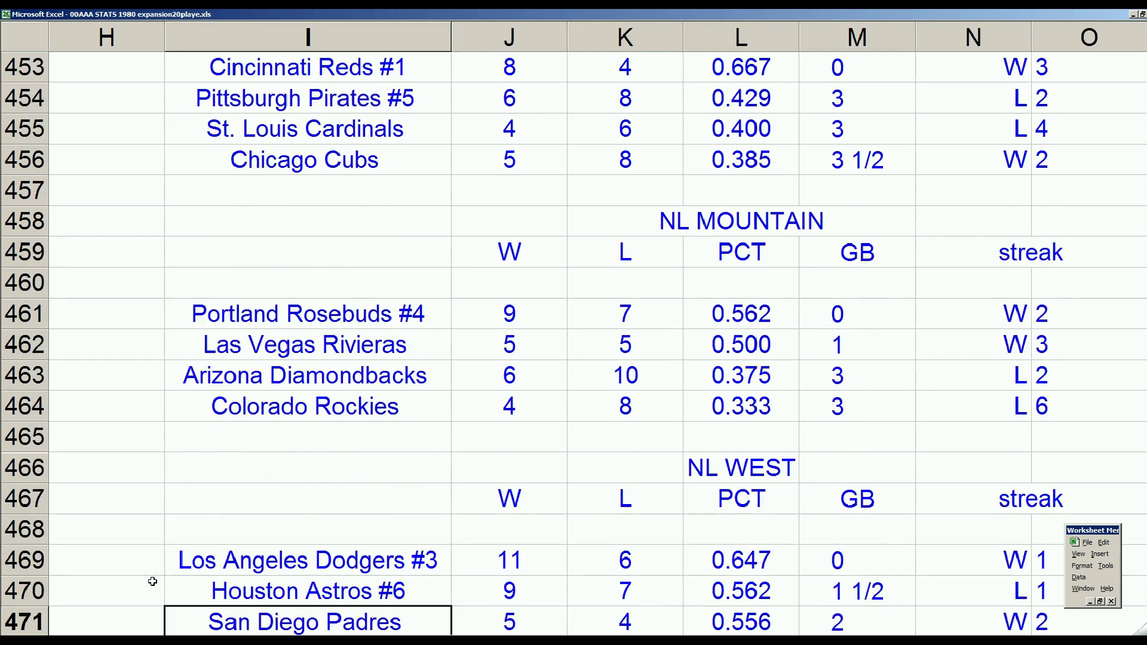
key("Down")
key("Down")
key("Up")
key("Up")
key("Up")
key("Up")
key("Down")
key("Down")
key("Down")
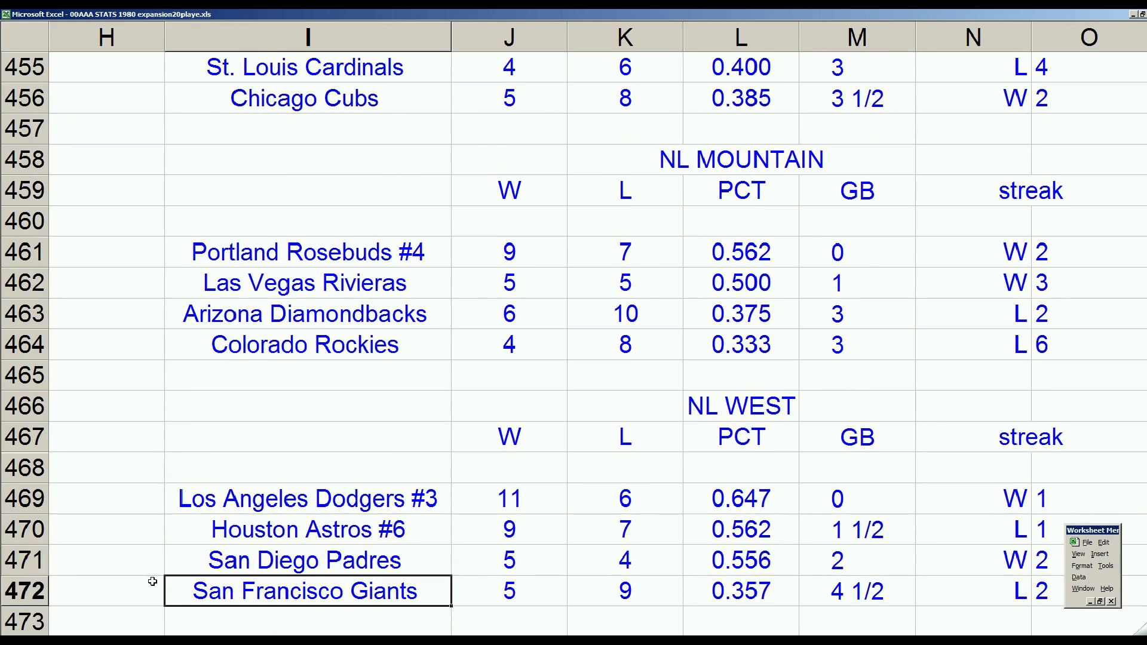
key("Right")
key("Right")
key("Left")
key("Left")
key("Up")
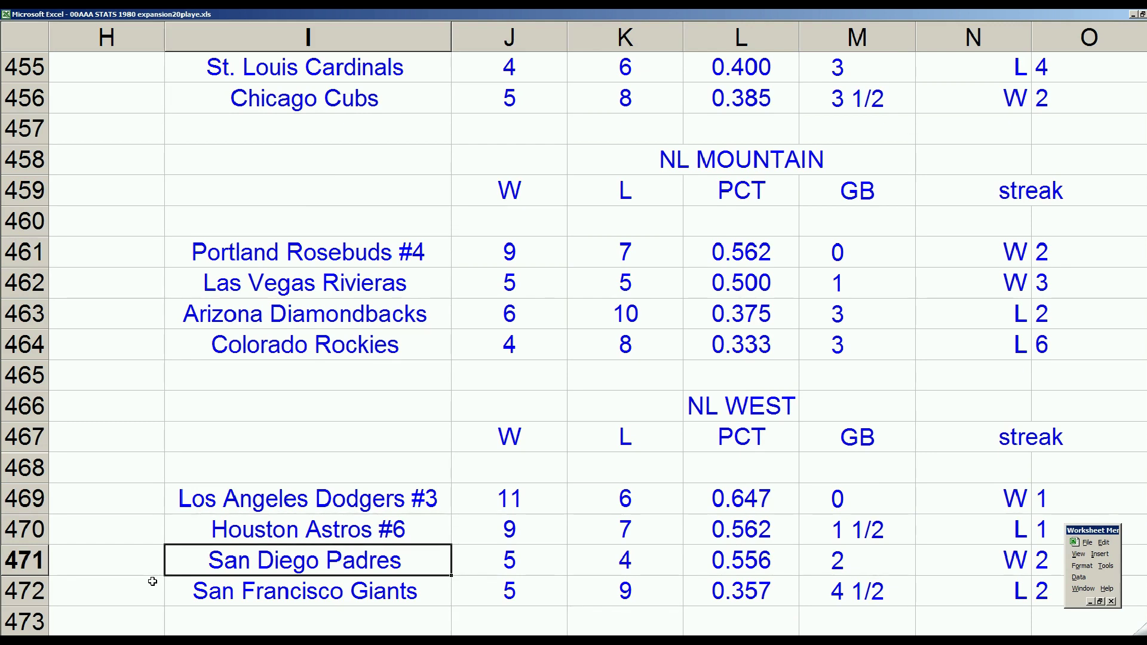
- Check the Florida Marlins' NL East record, then switch to the 00AAAGAME005.xls scoresheet
key("Up")
key("Up")
key("Up")
key("Up")
key("Up")
key("Up")
key("Up")
key("Up")
key("Up")
key("Up")
key("Up")
key("Up")
key("Up")
key("Up")
key("Up")
key("Up")
key("Up")
key("Up")
key("Up")
key("Up")
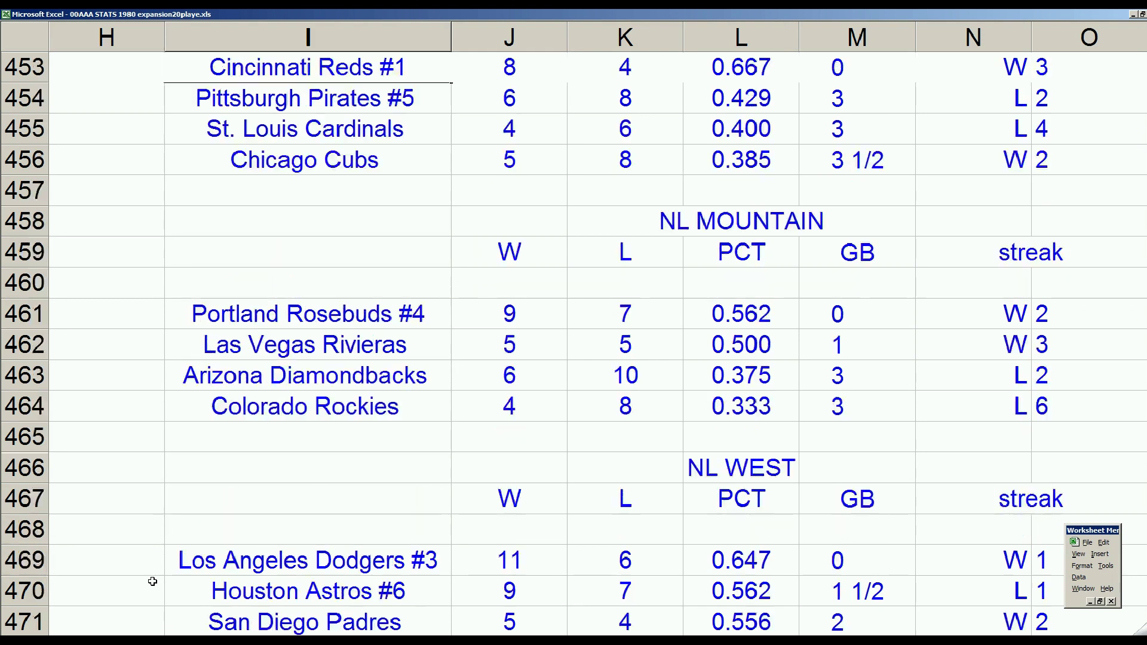
key("Down")
key("Down")
key("Right")
key("Right")
key("Left")
key("Left")
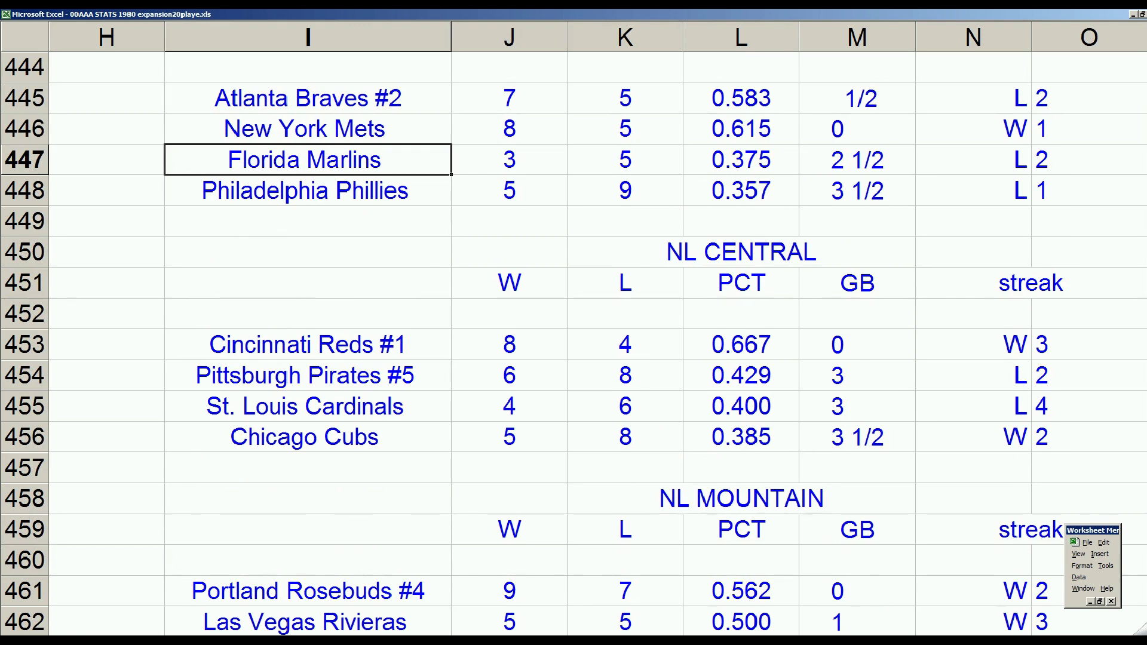
key("ctrl+F6")
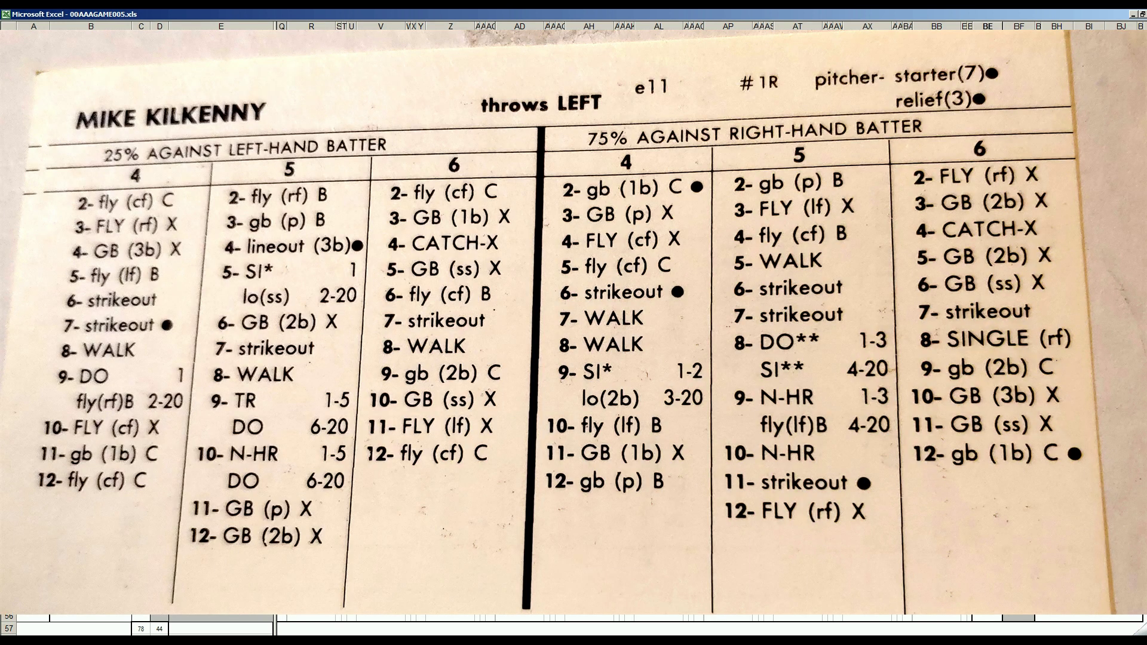
- Select cell R7, the Padres leadoff batter's first-inning cell, to enter 2
left_click(311, 514)
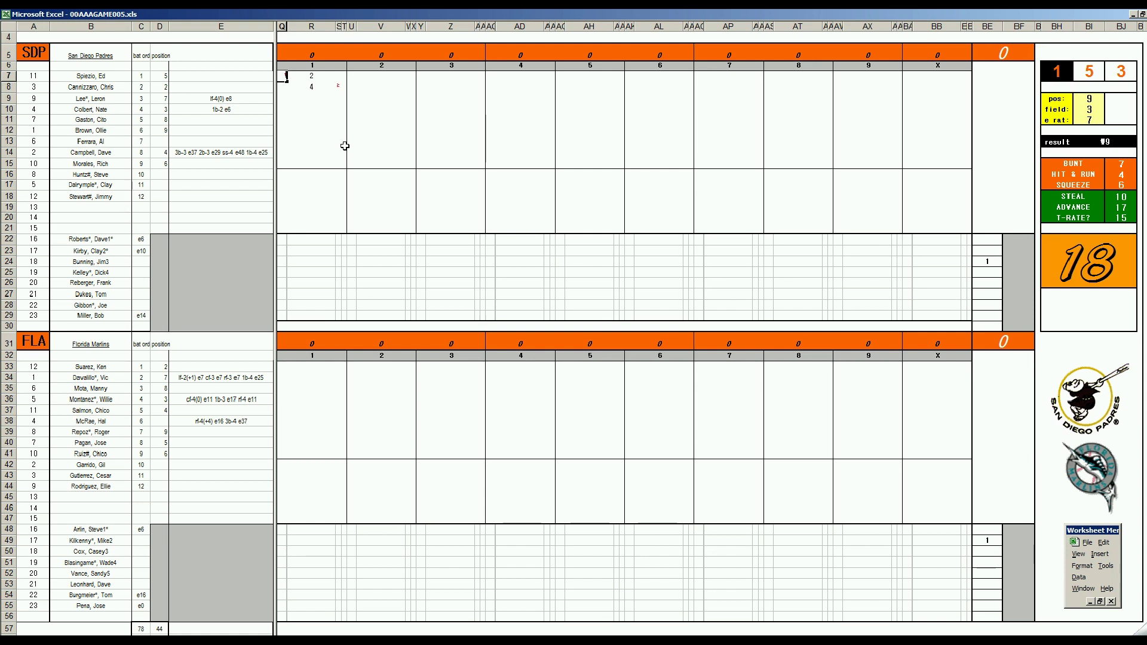
key("Return")
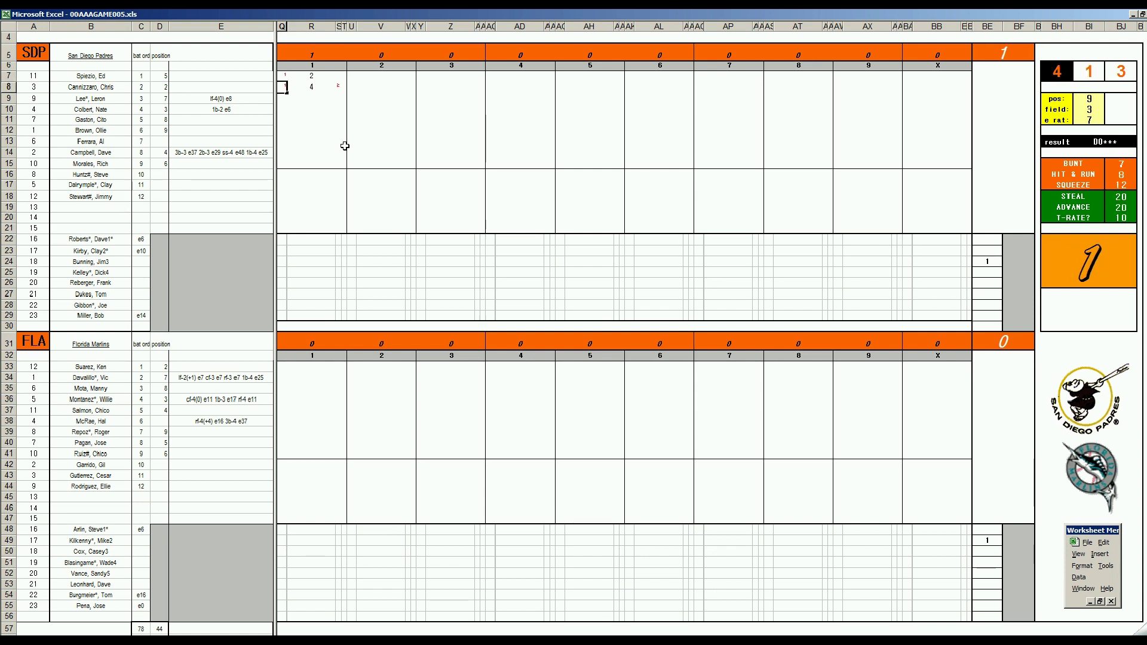
- Record 4, a run marker 1, #43 and 8 for the next Padres first-inning batters
type("1")
key("Return")
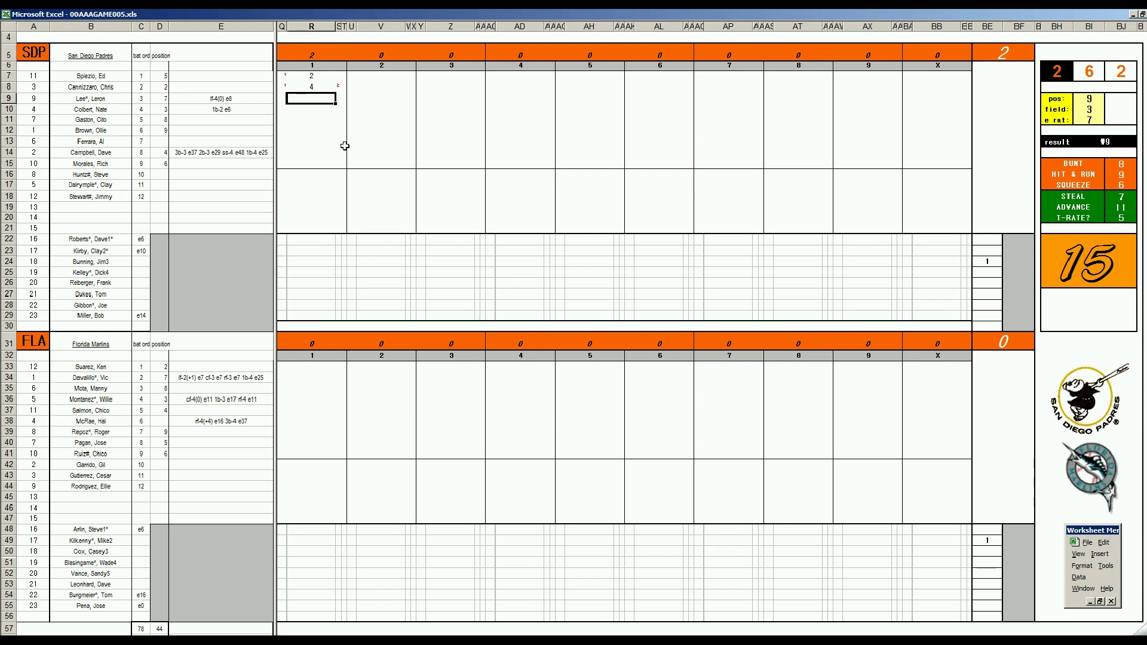
type("#43")
key("Return")
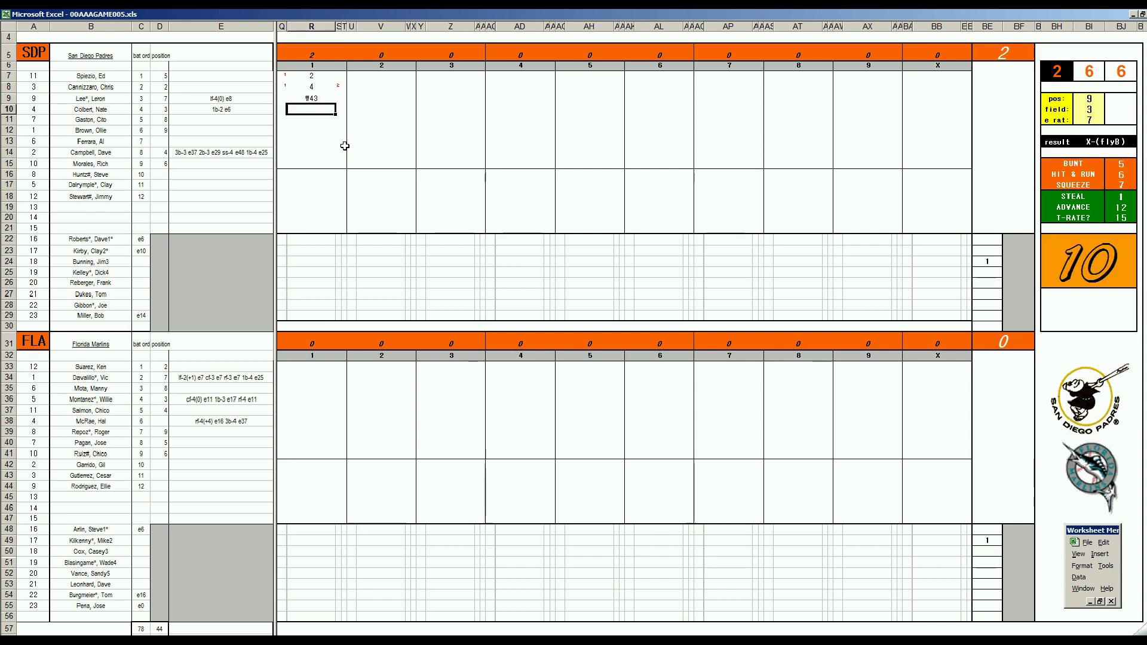
type("8")
key("Return")
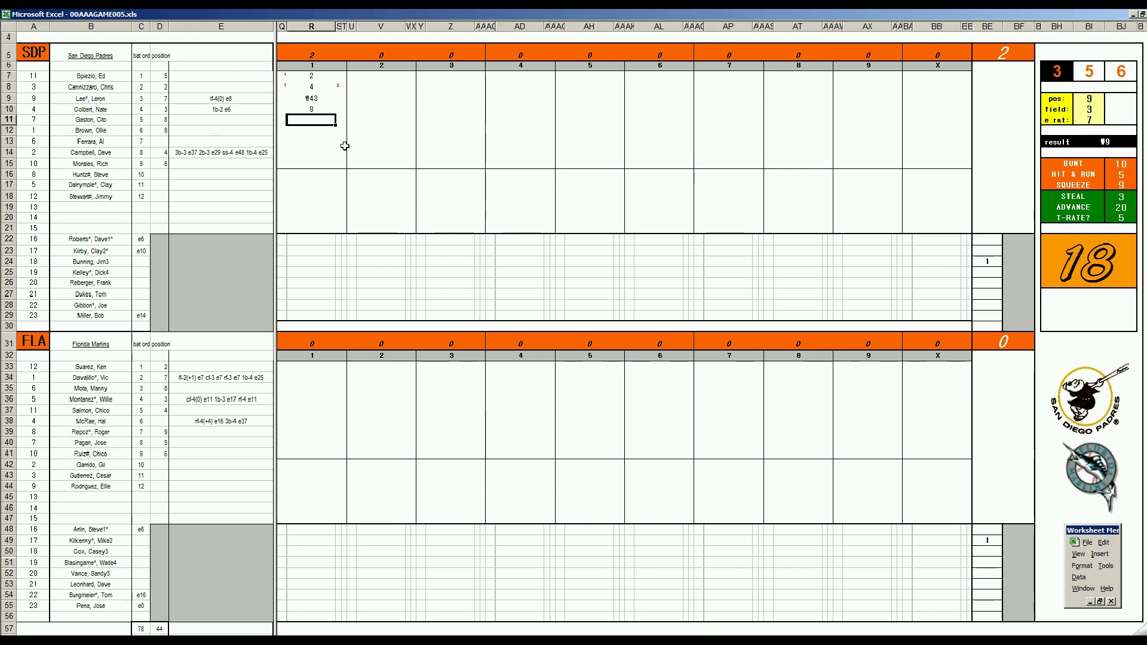
- Finish the Padres' first inning with 8, #7 and a strikeout k
type("8")
key("Return")
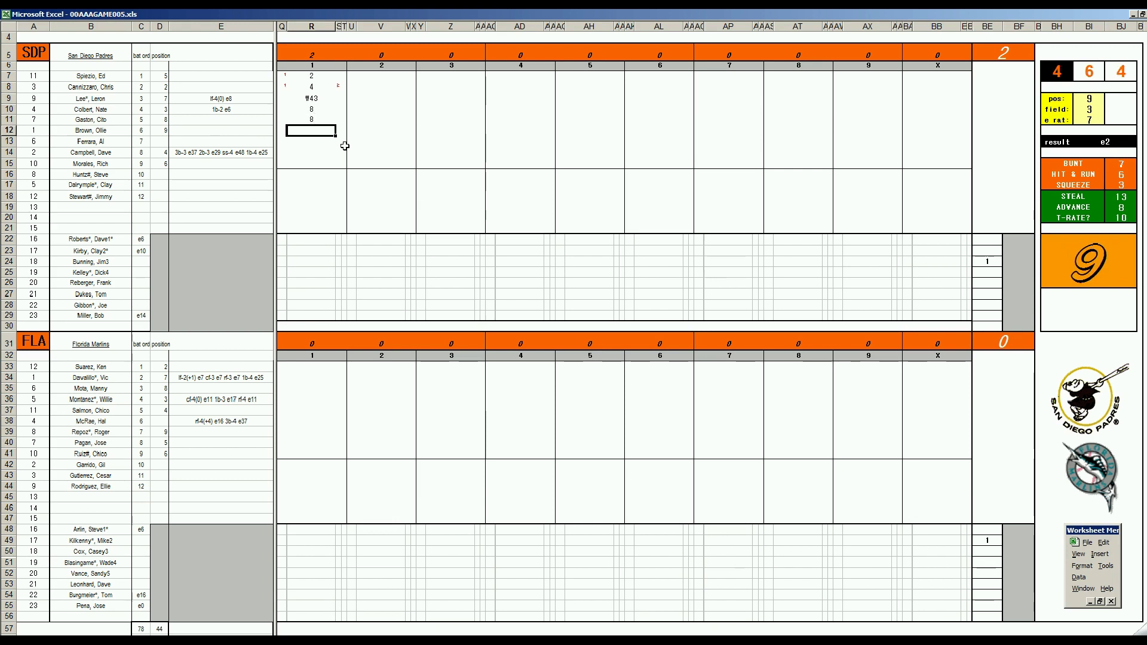
type("#7")
key("Return")
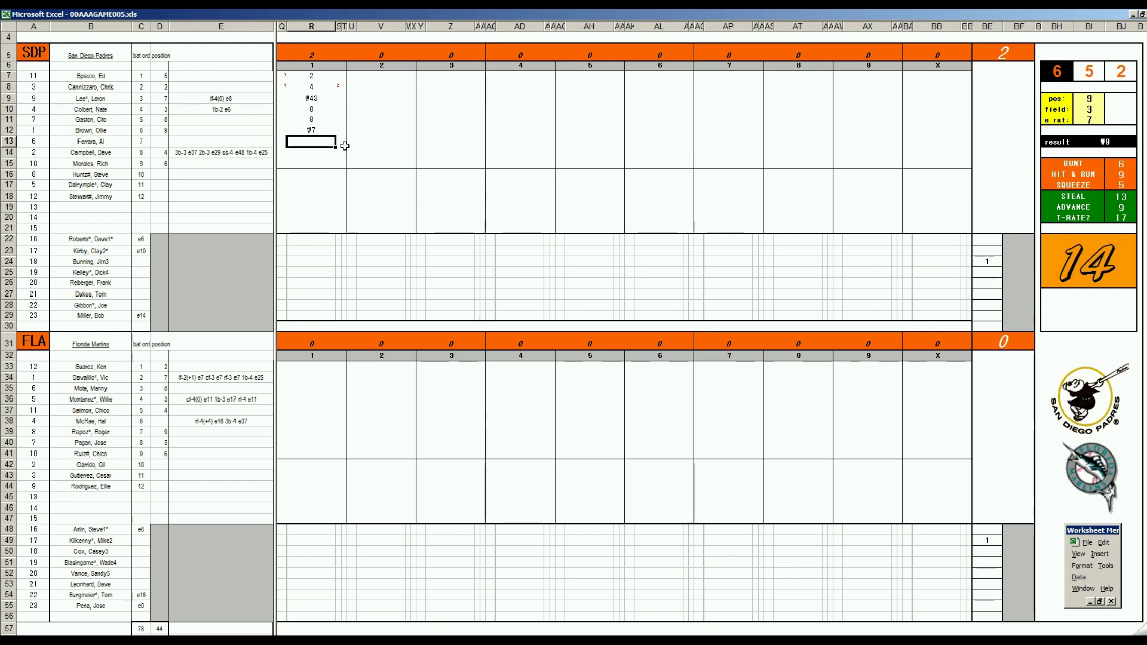
type("k")
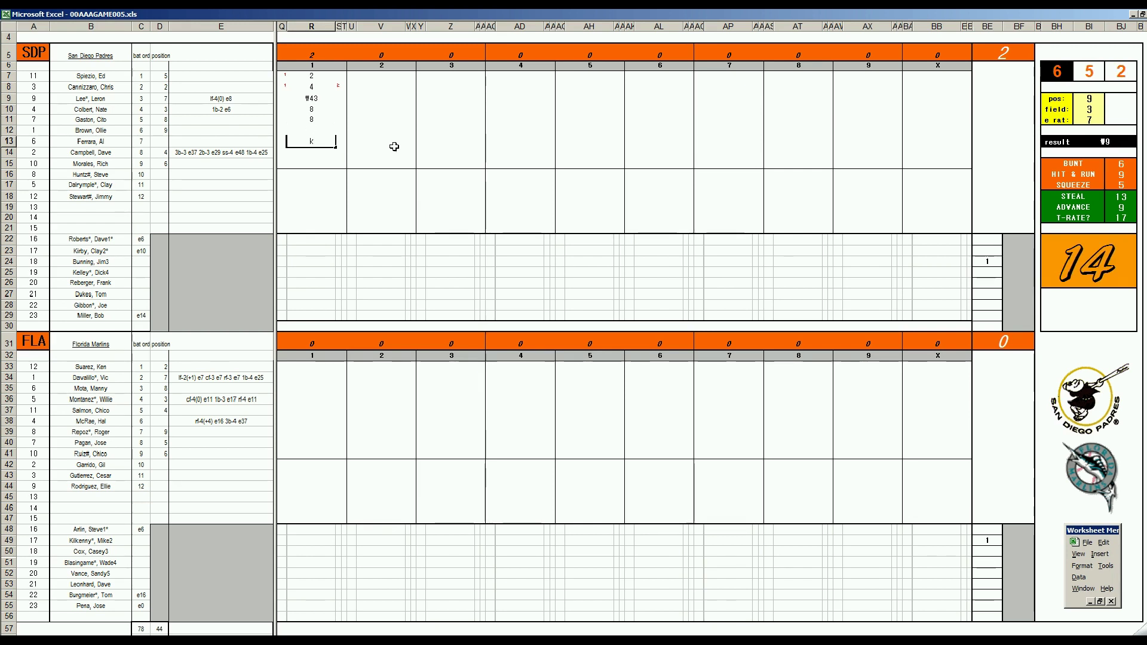
left_click(315, 370)
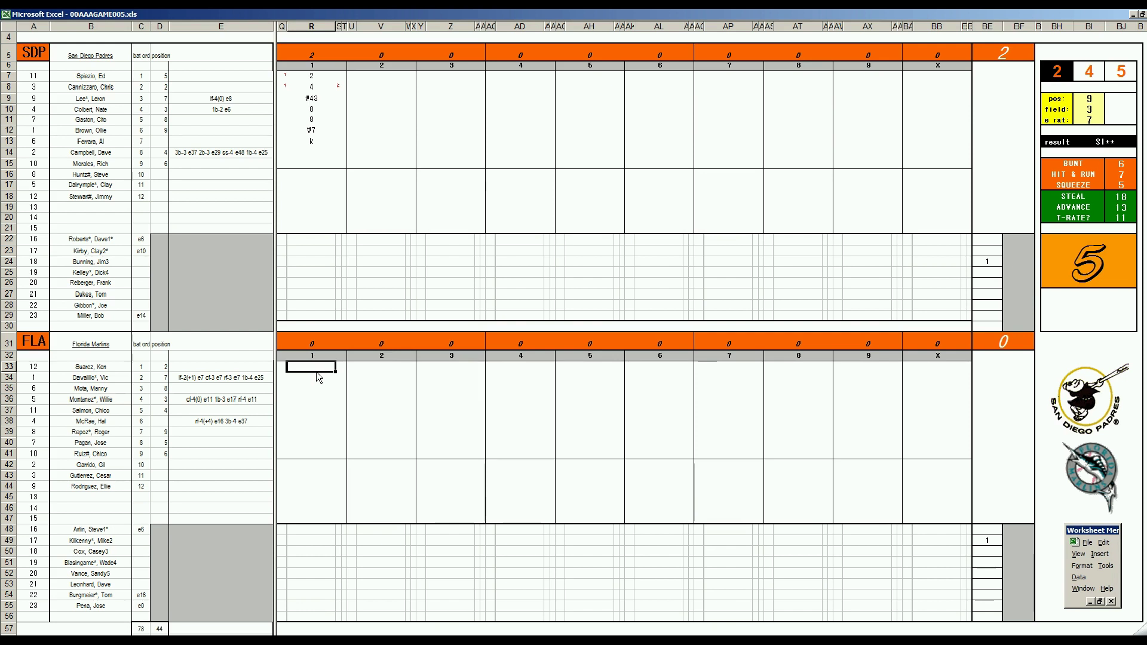
- Enter #63, #43 and 1 for the first three Marlins batters in column R
type("#63")
key("Return")
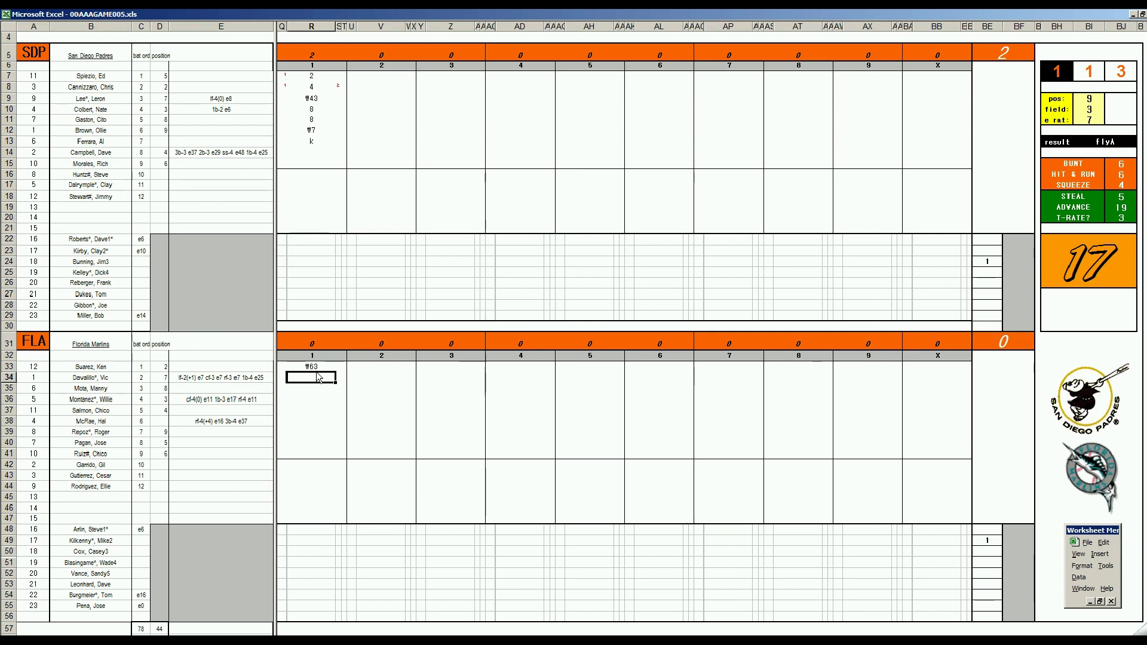
type("#43")
key("Return")
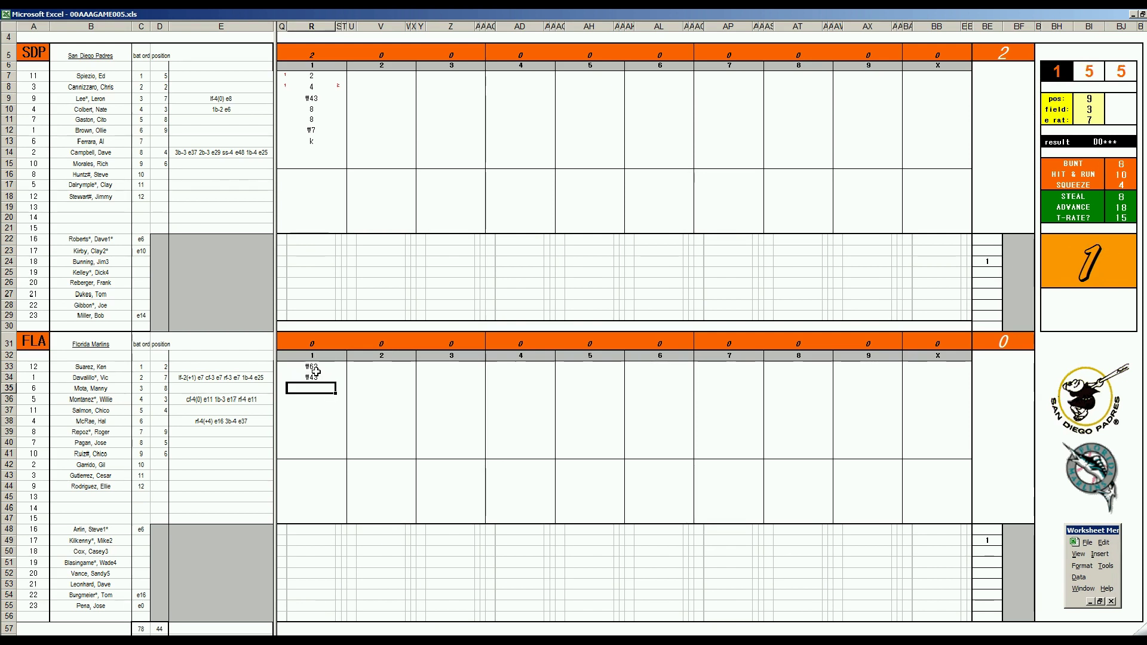
type("1")
key("Return")
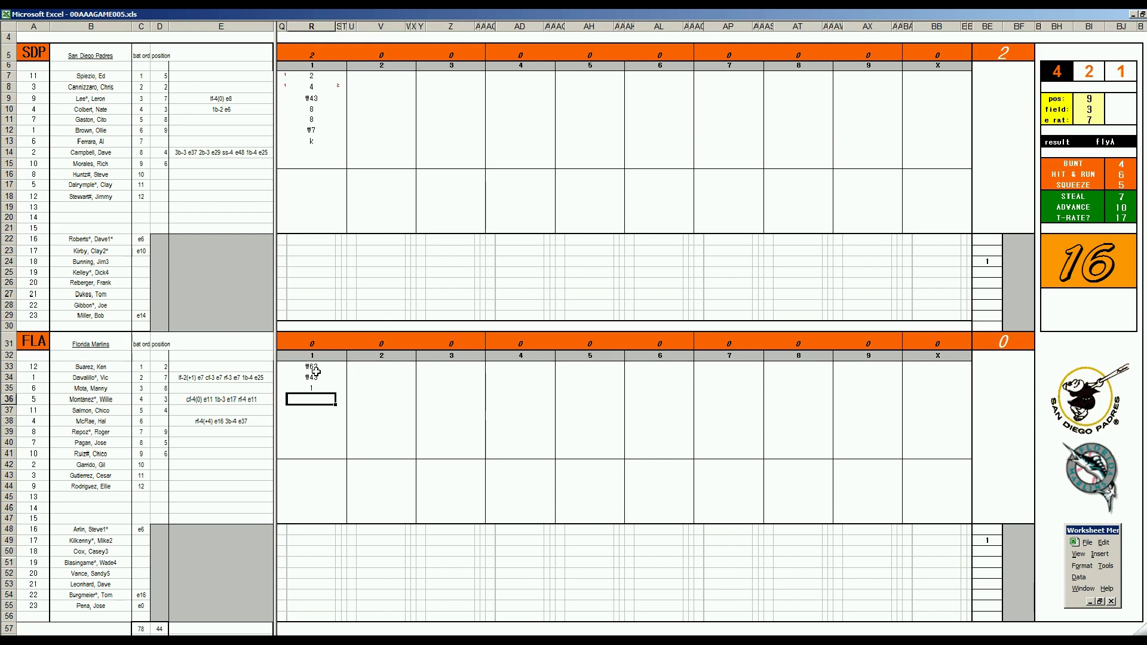
- Change the pos value to 3 and field to 2
key("Tab")
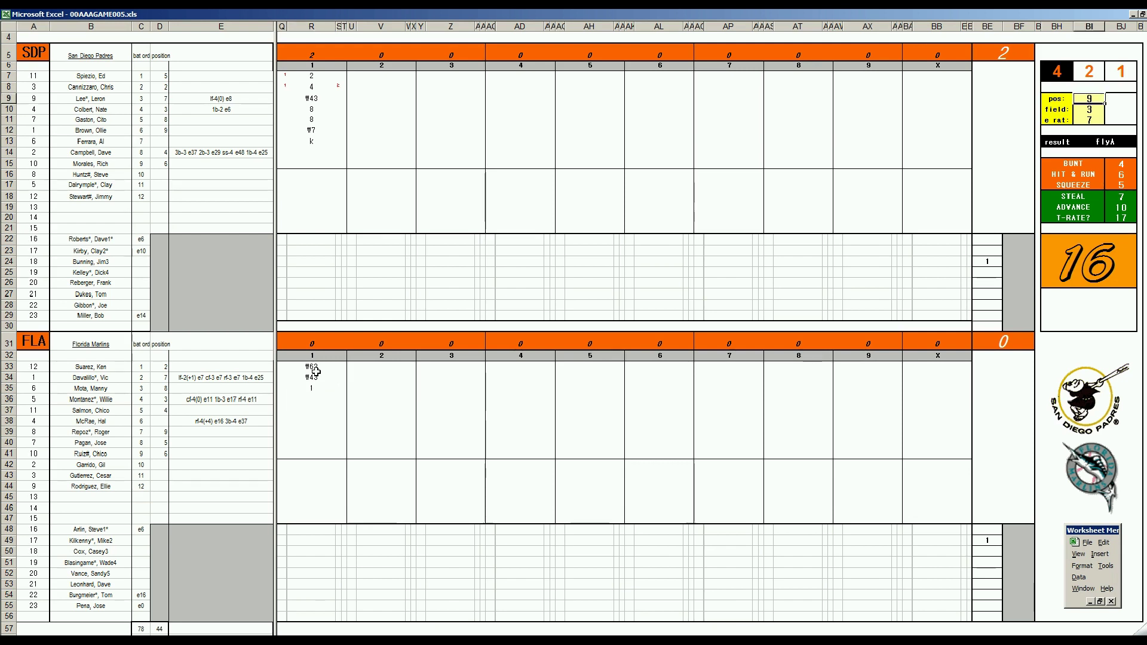
type("3")
key("Return")
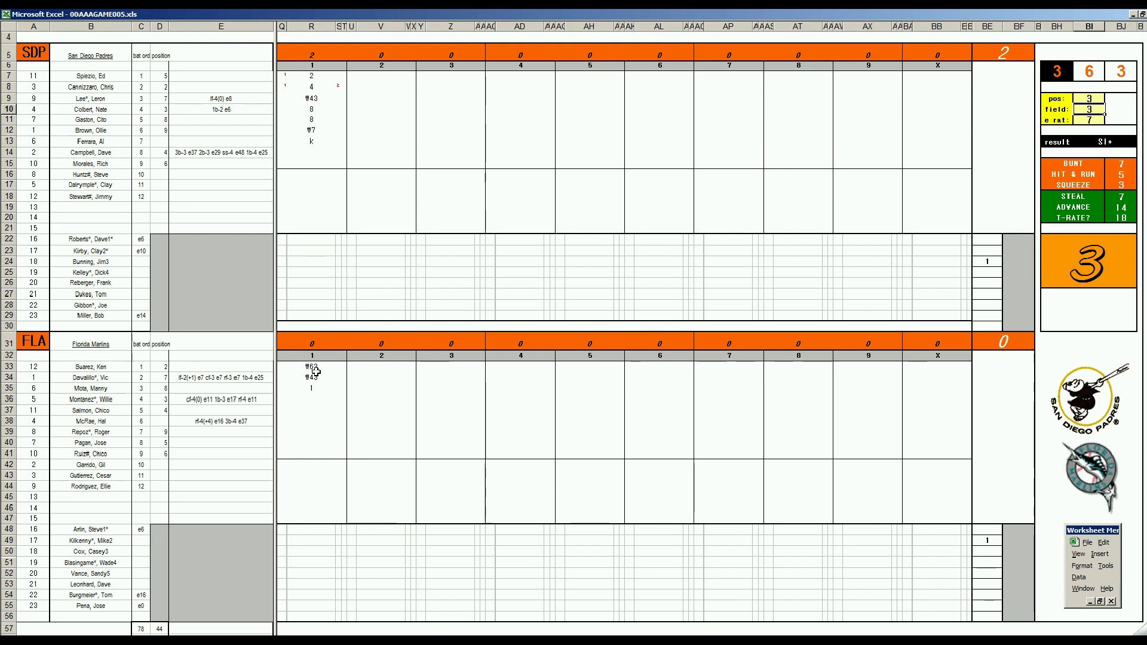
type("2")
key("Return")
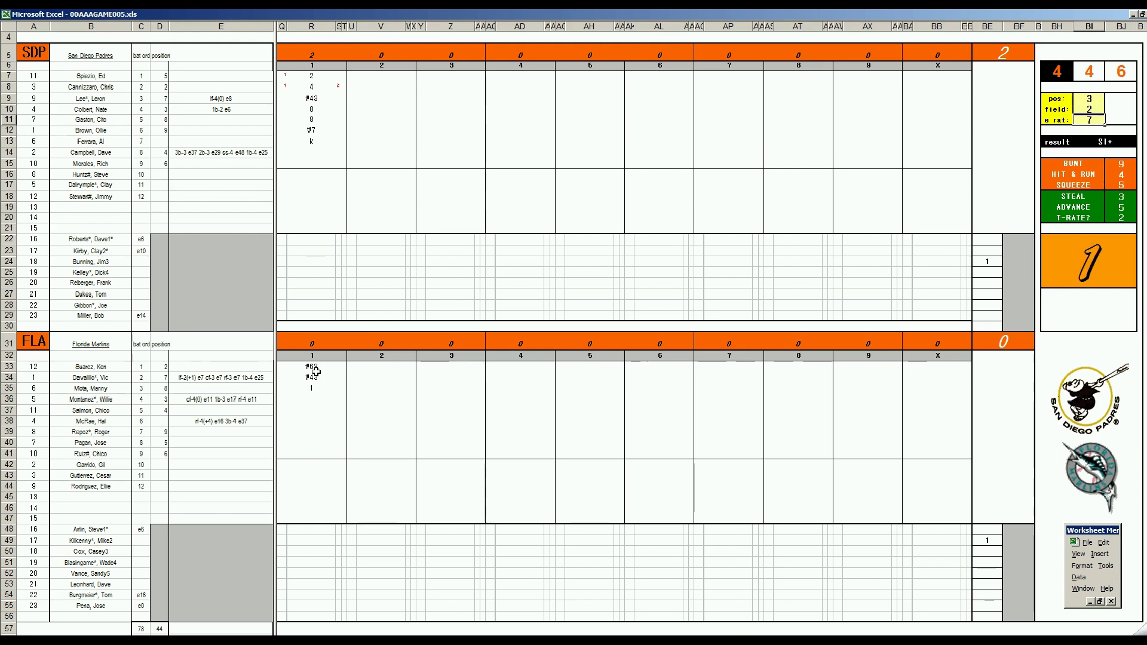
- Record 1 for the fourth Marlins batter and set pos 5, field 3, e rat 23
left_click(322, 400)
type("1")
key("Return")
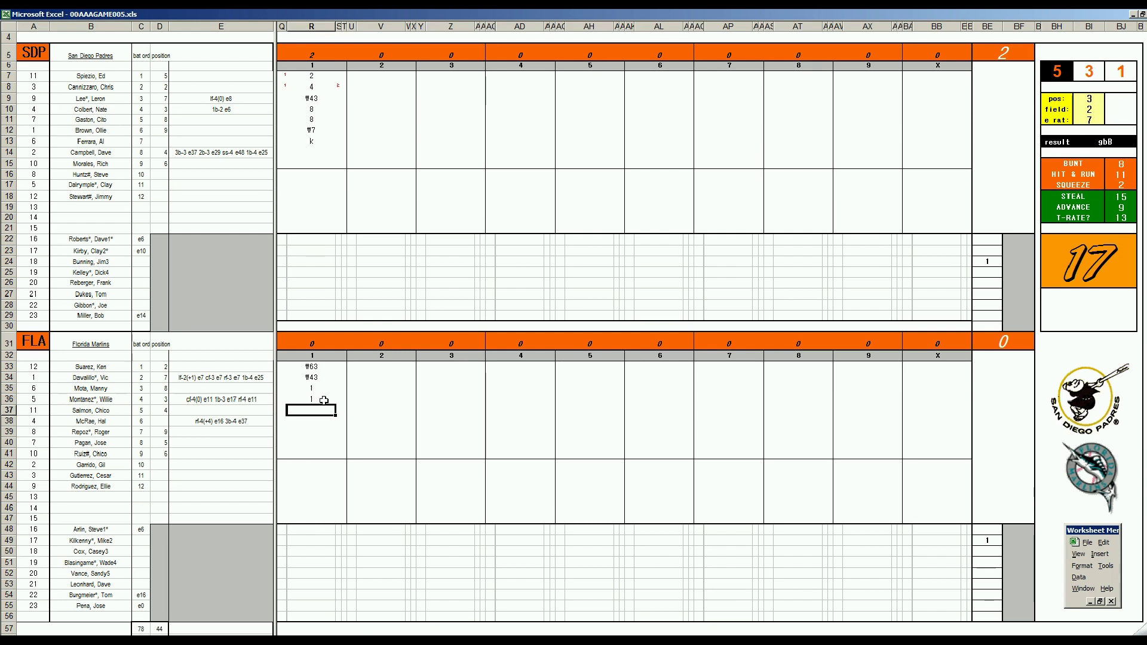
key("Tab")
type("5")
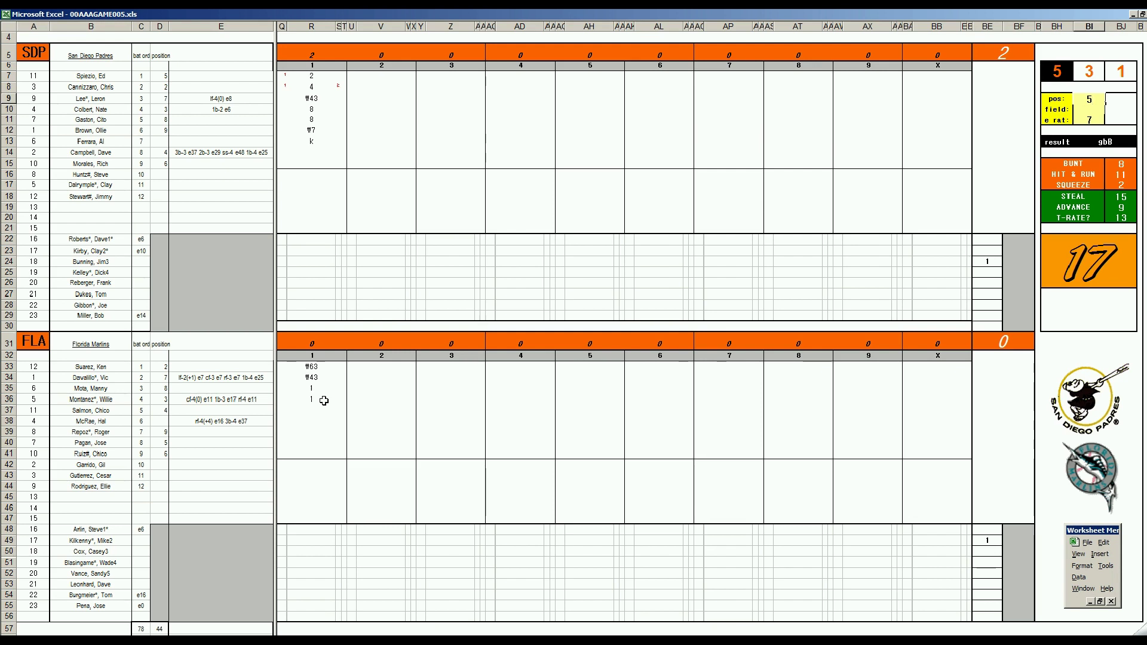
key("Return")
type("3")
key("Return")
type("23")
key("Return")
left_click(319, 410)
- Commit #53, then set the dice panel to fielder position 6 and field value 4
type("#53")
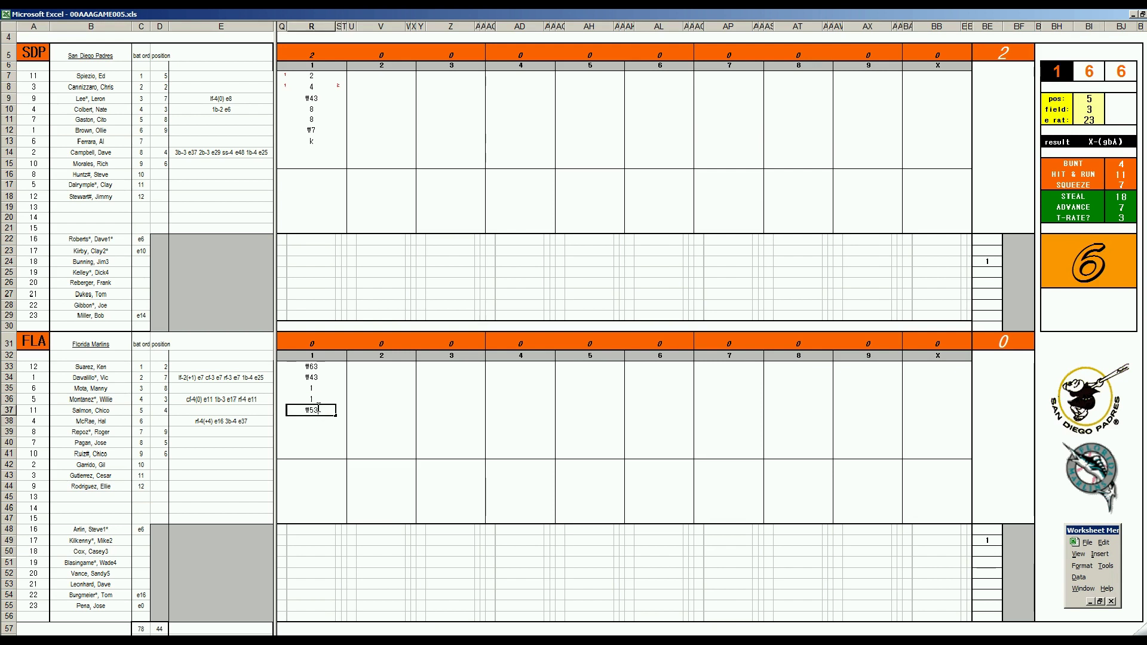
left_click(375, 152)
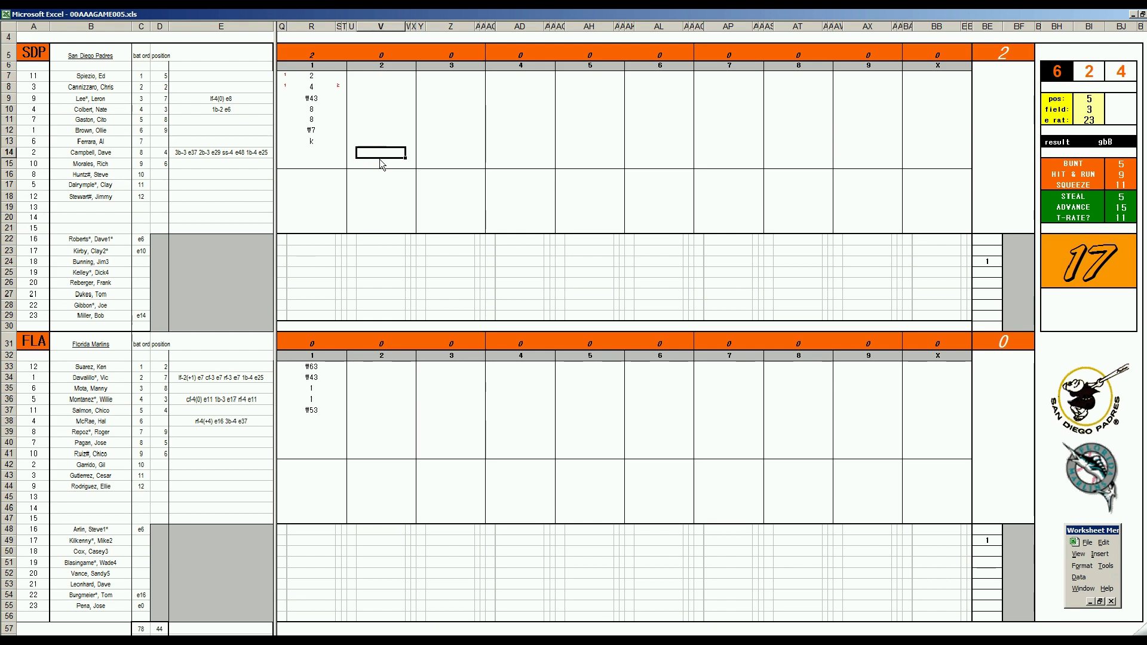
key("ctrl+q")
type("6")
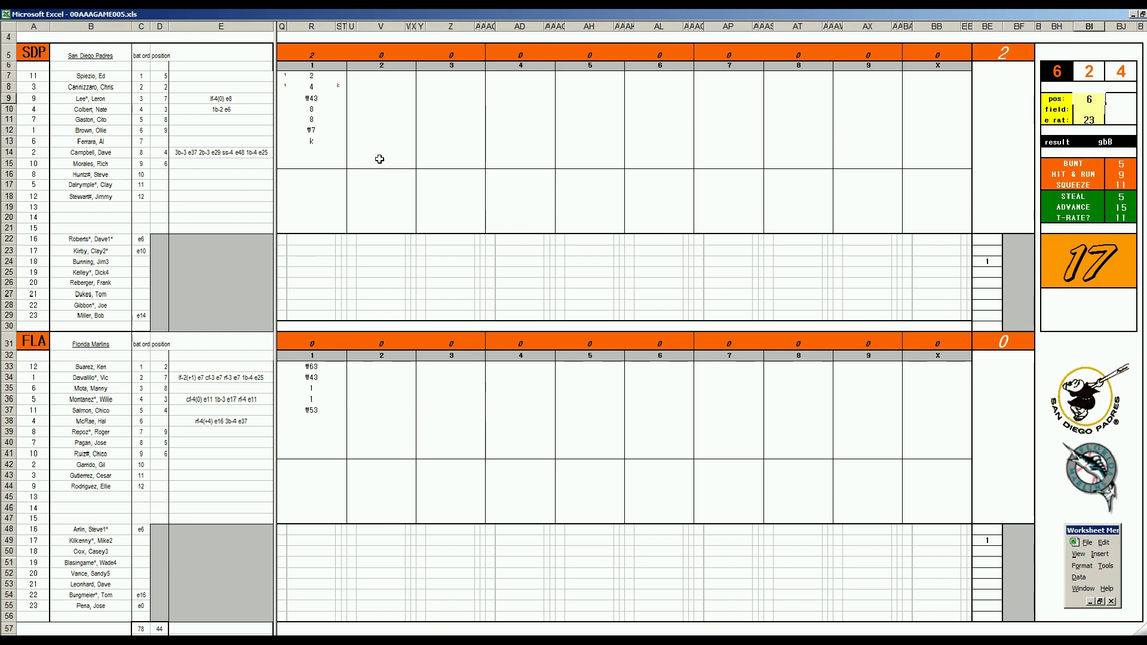
key("Return")
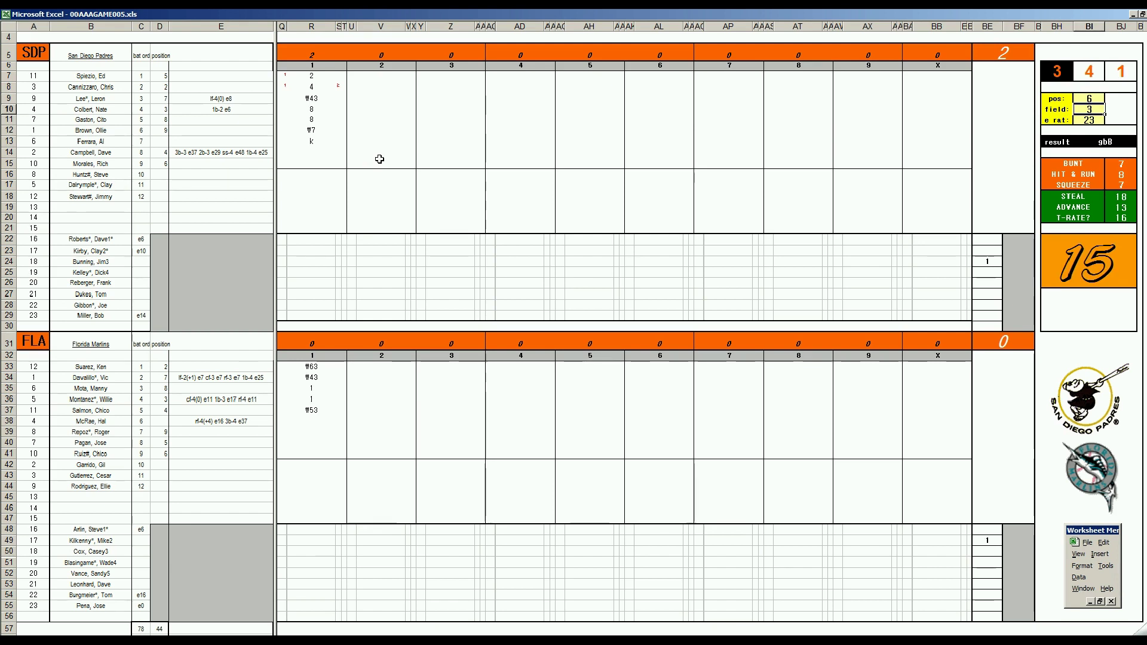
type("4")
key("Return")
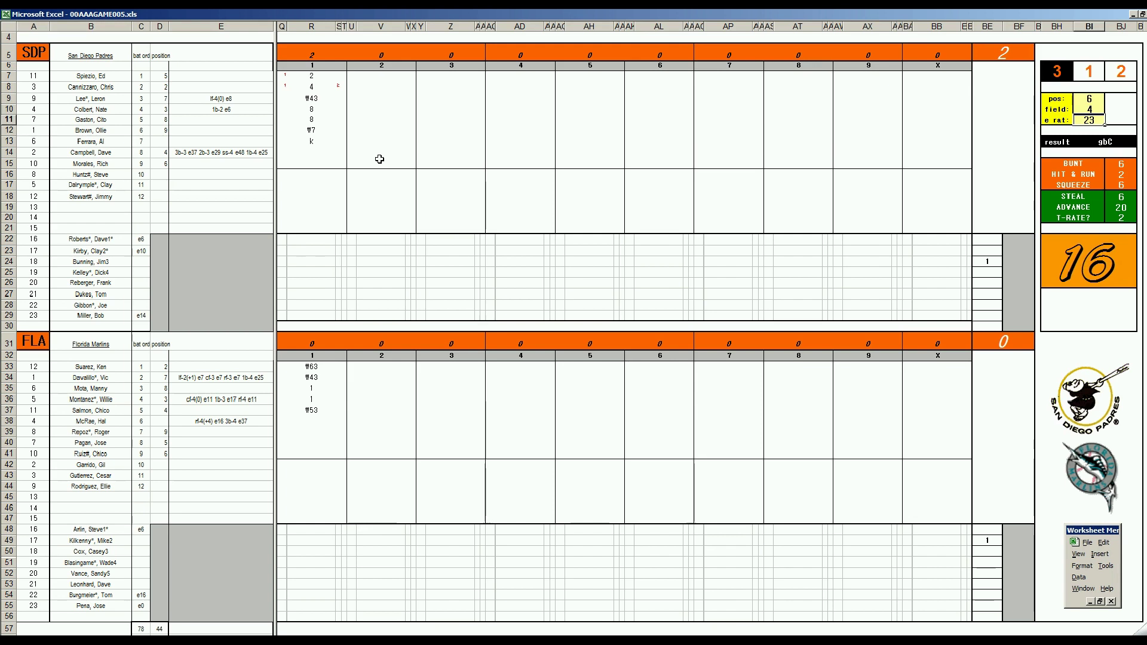
- Enter \7 in row 14 and #2 in row 15 for inning 2, with field value 4
left_click(382, 154)
type("\\7")
key("Return")
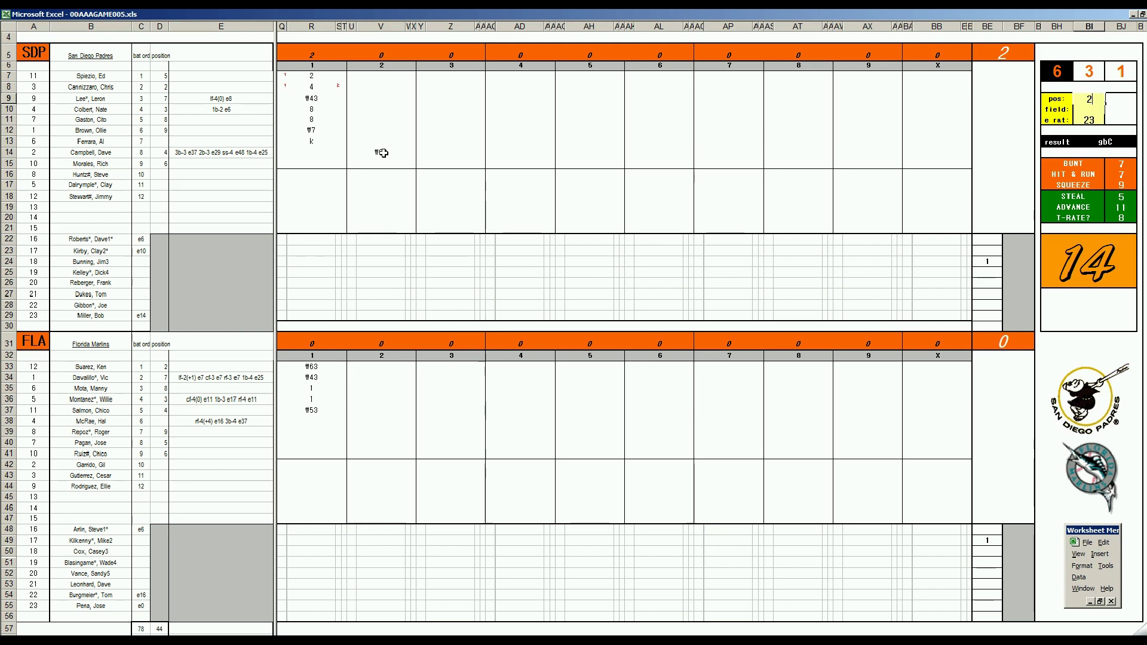
type("4")
key("Return")
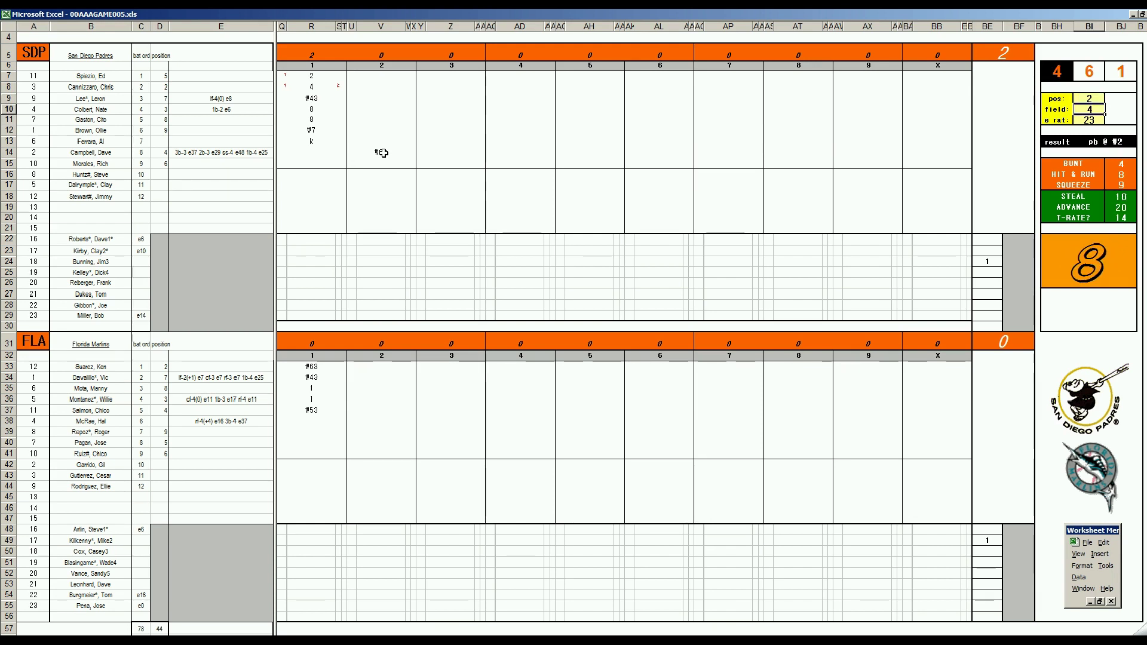
left_click(389, 155)
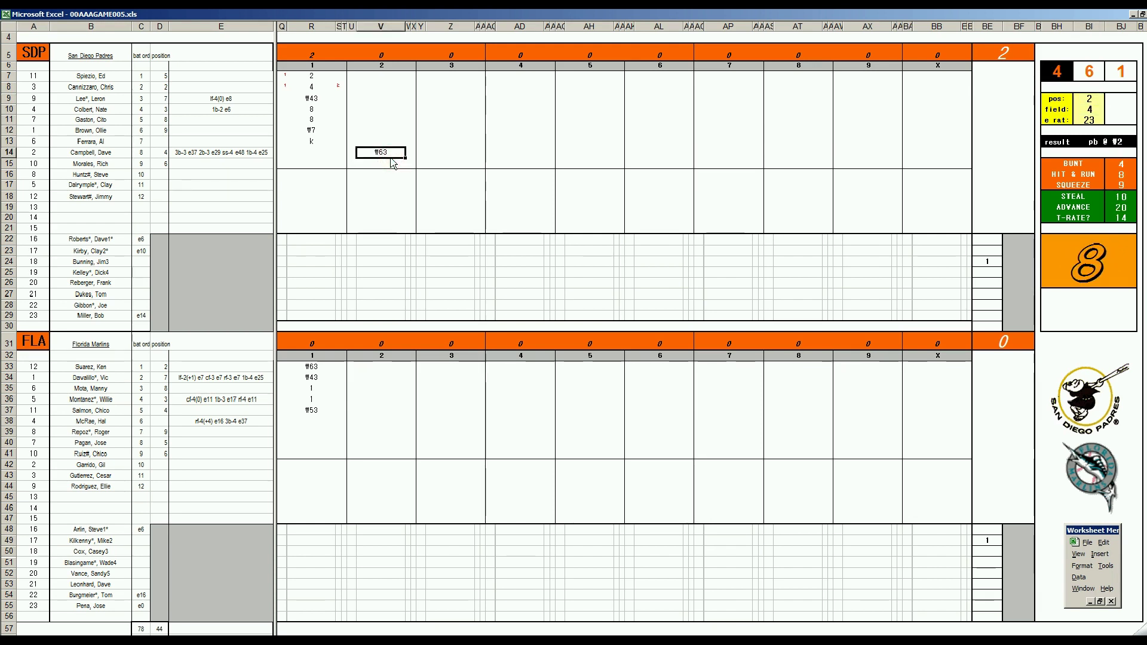
key("Return")
type("#2")
key("Return")
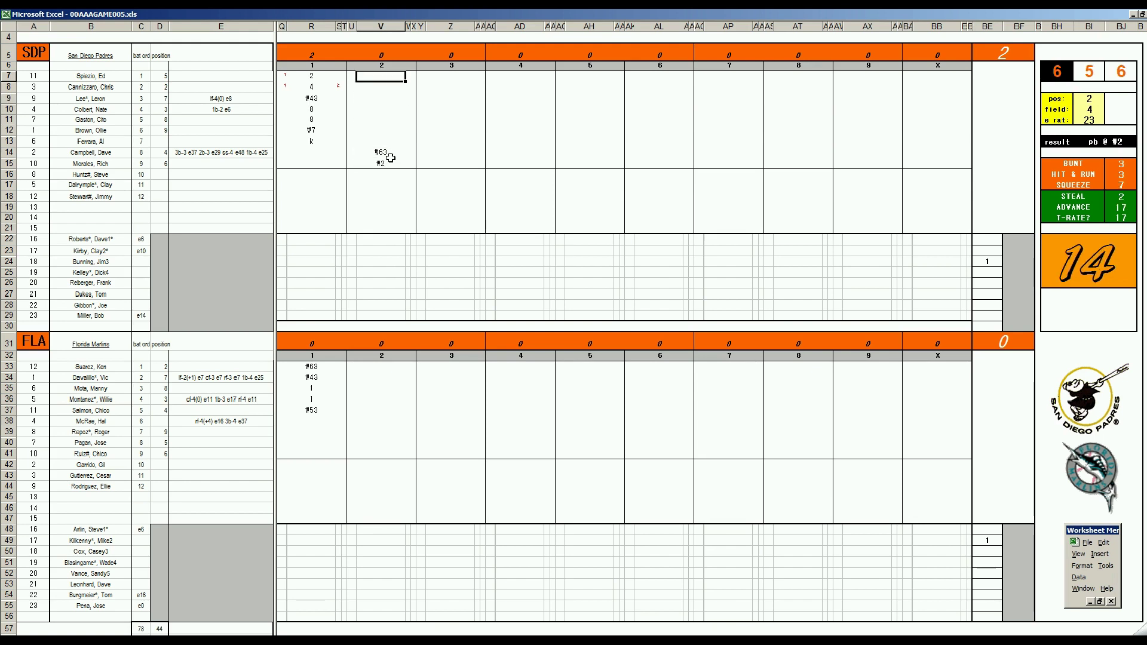
- Set fielder position 6 and enter #63 in row 7's inning-2 box
key("Tab")
type("6")
key("Return")
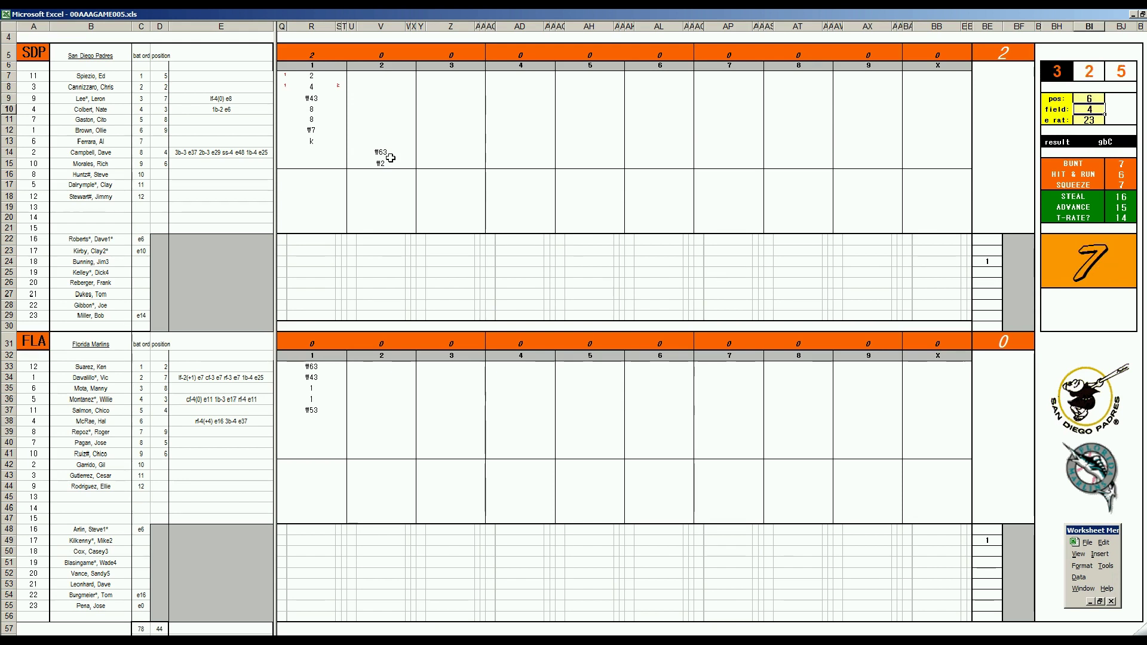
left_click(391, 76)
type("#6")
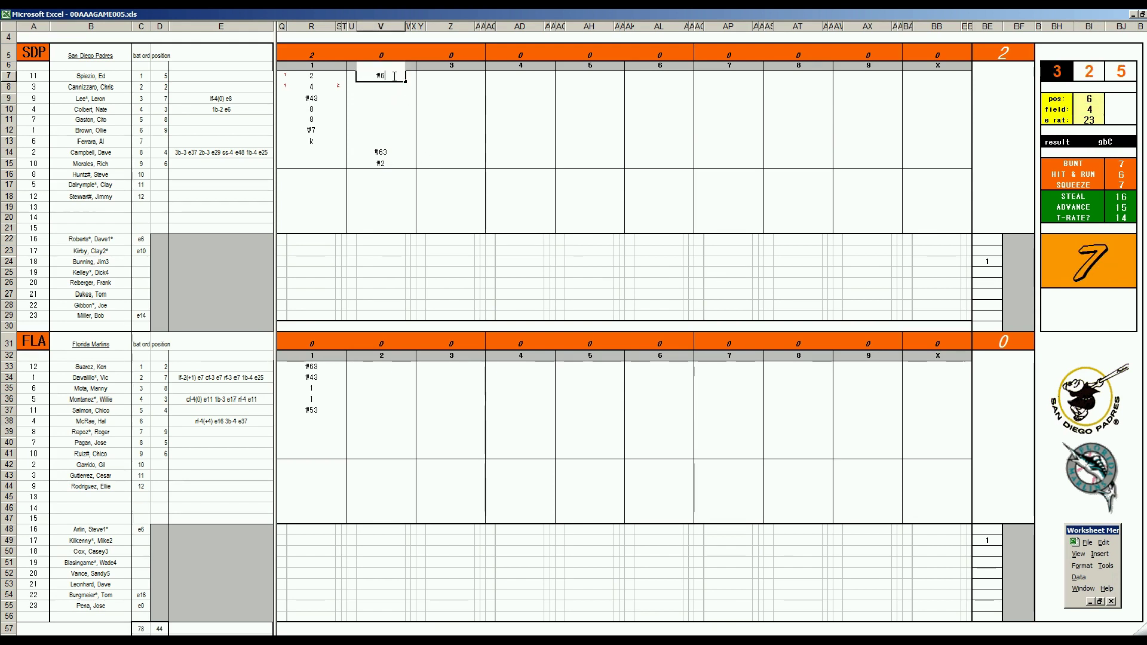
type("3")
left_click(373, 423)
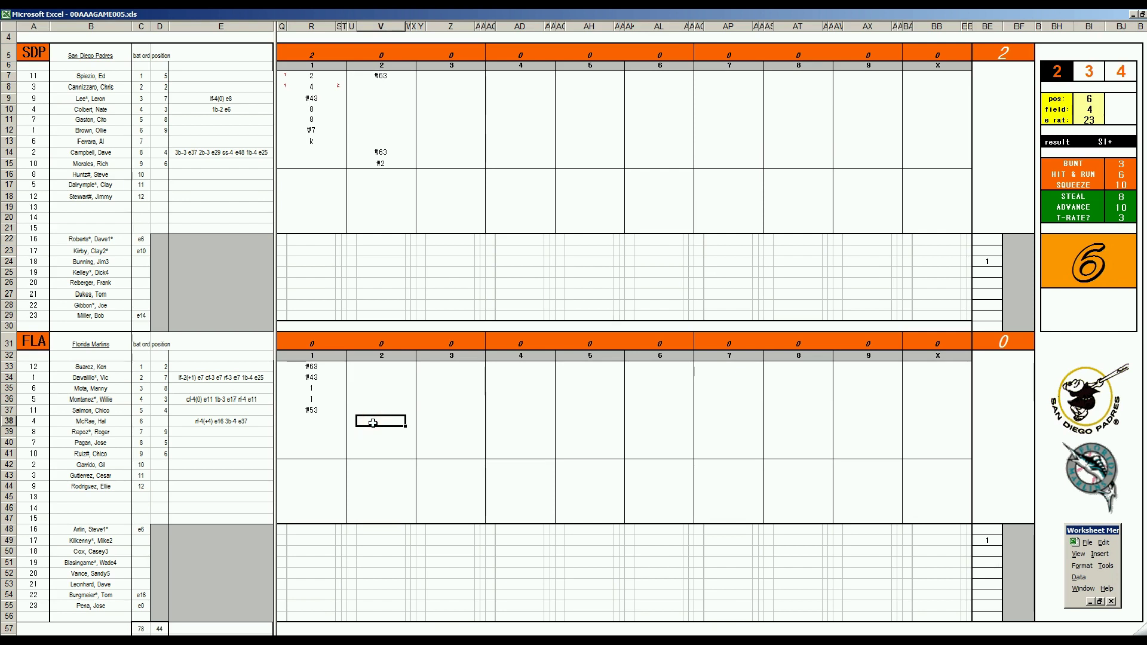
- Log #4 and #43 outs in rows 38 and 39 for the Marlins' inning 2
type("#4")
key("Return")
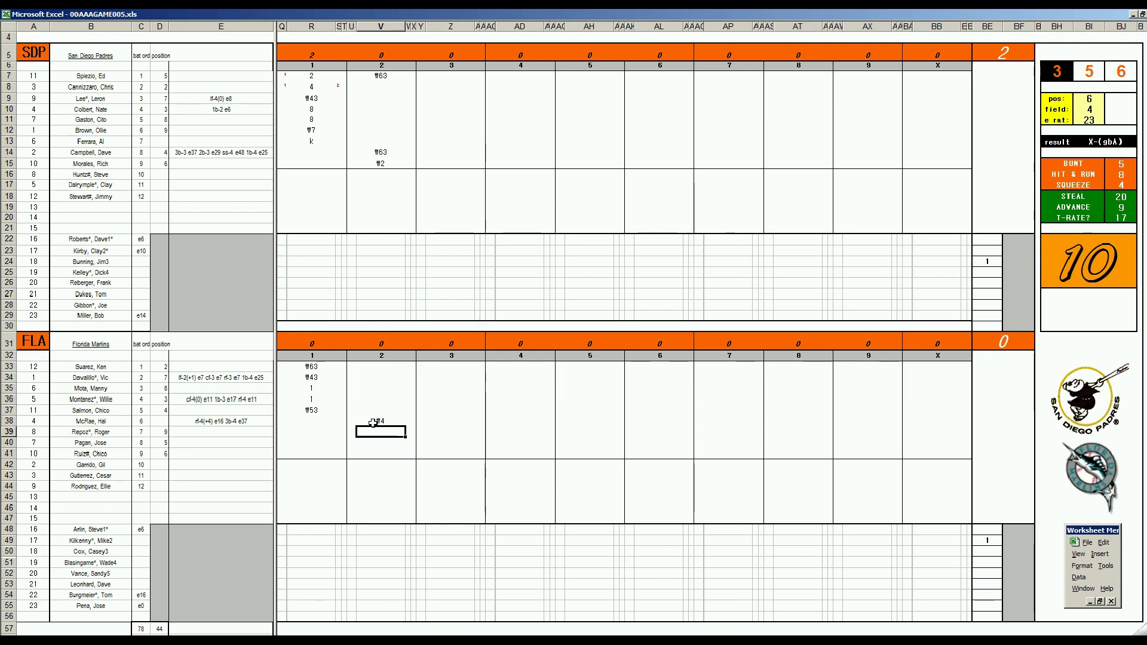
type("#43")
key("Return")
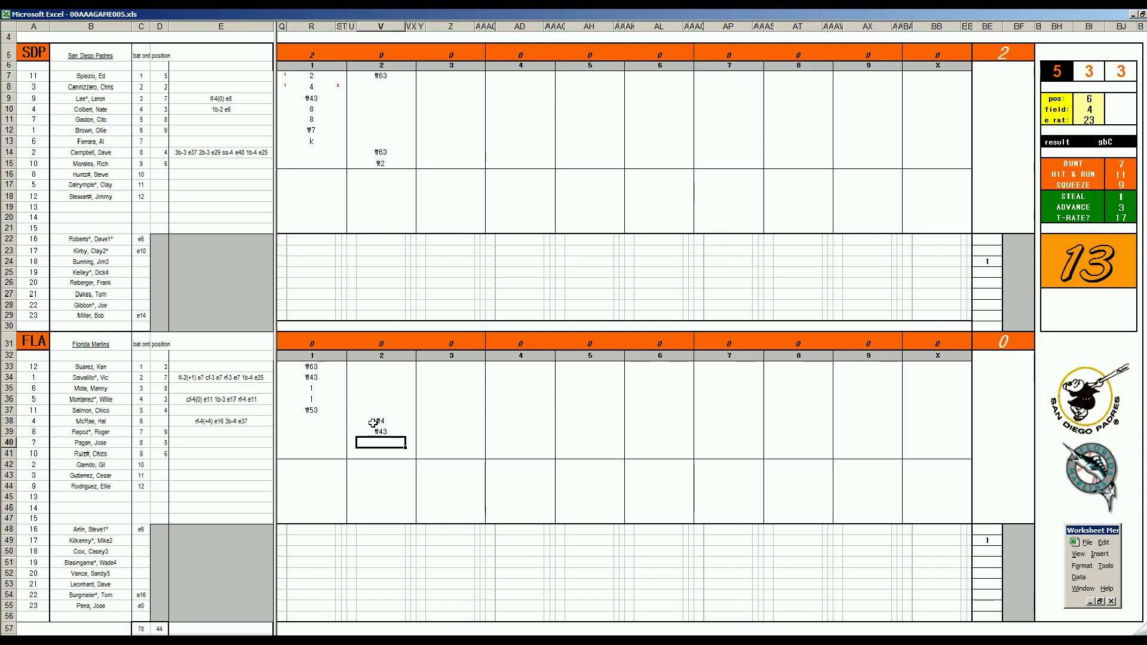
- Enter #7 for row 40, then k, 8, k, 1, k in Z8:Z12 for the Padres
type("#7")
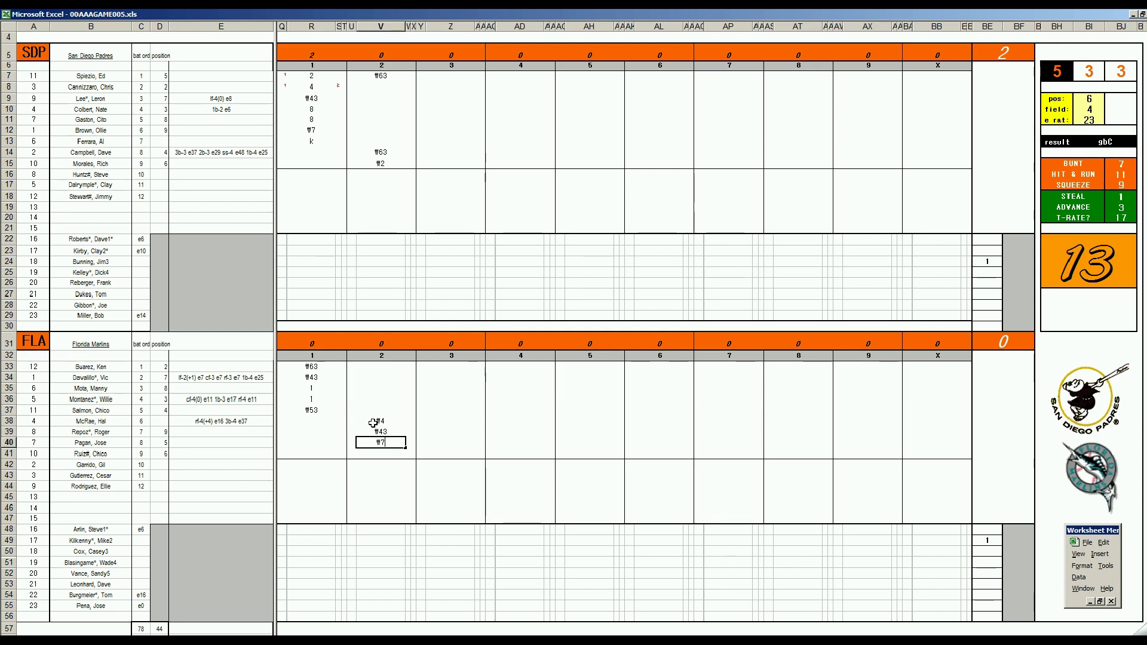
left_click(442, 86)
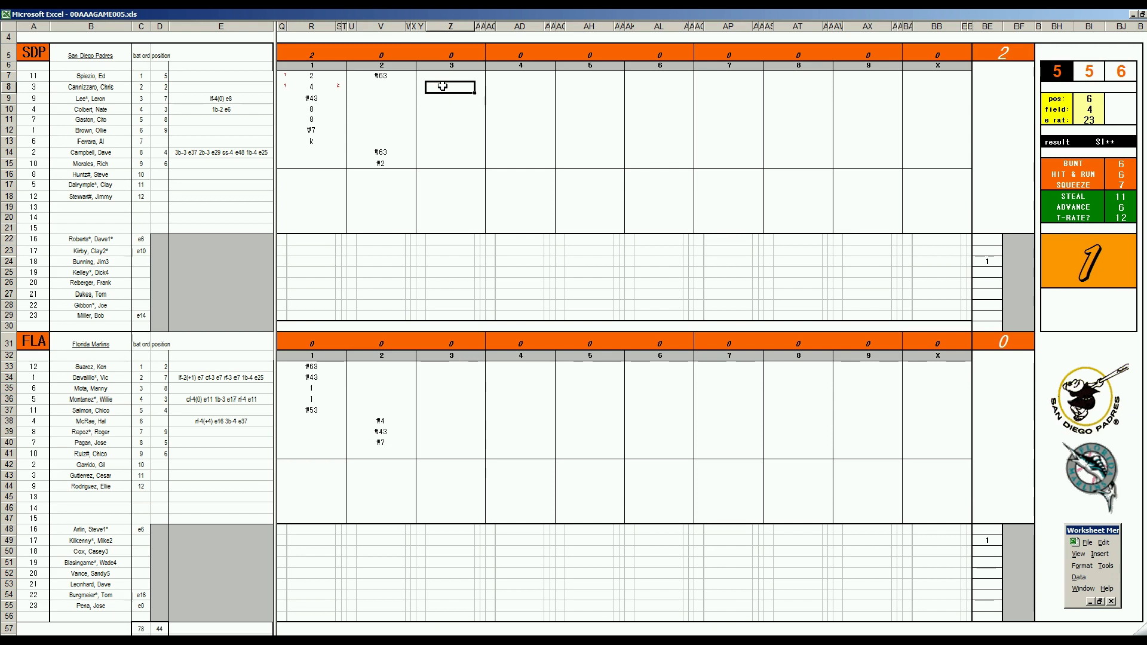
type("k")
key("Return")
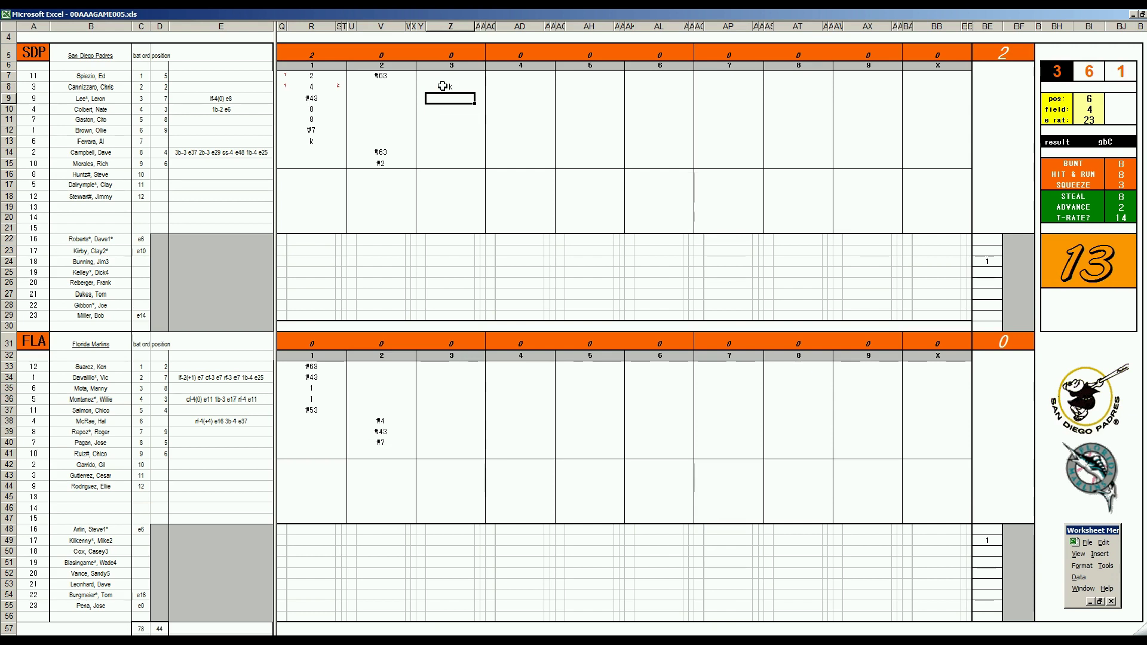
type("8")
key("Return")
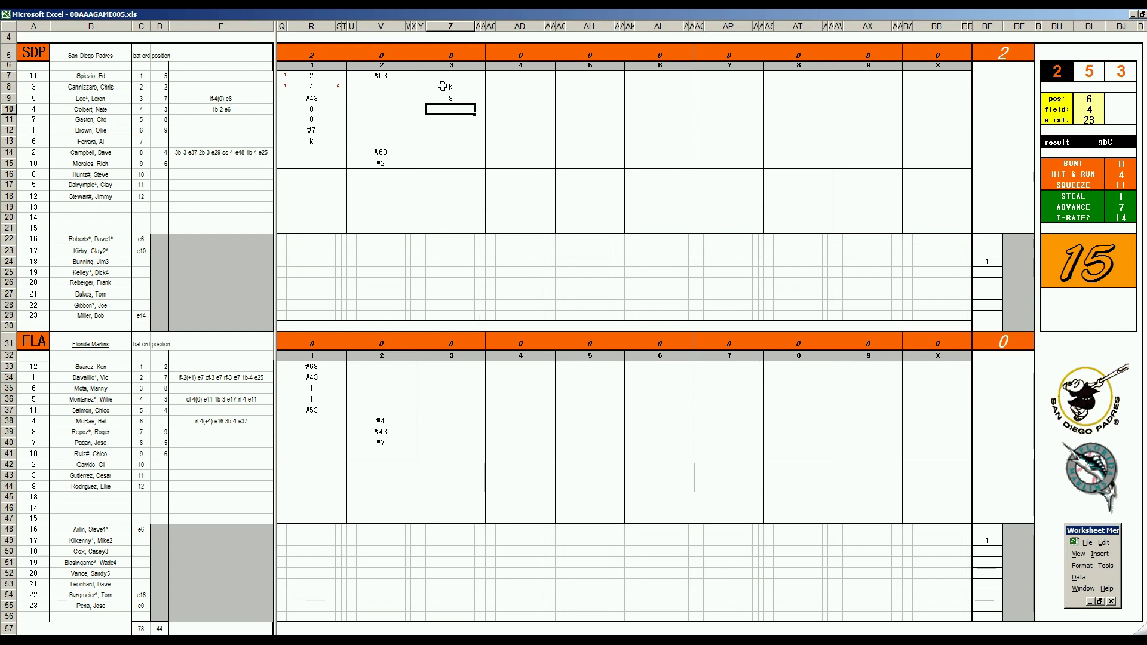
type("k")
key("Return")
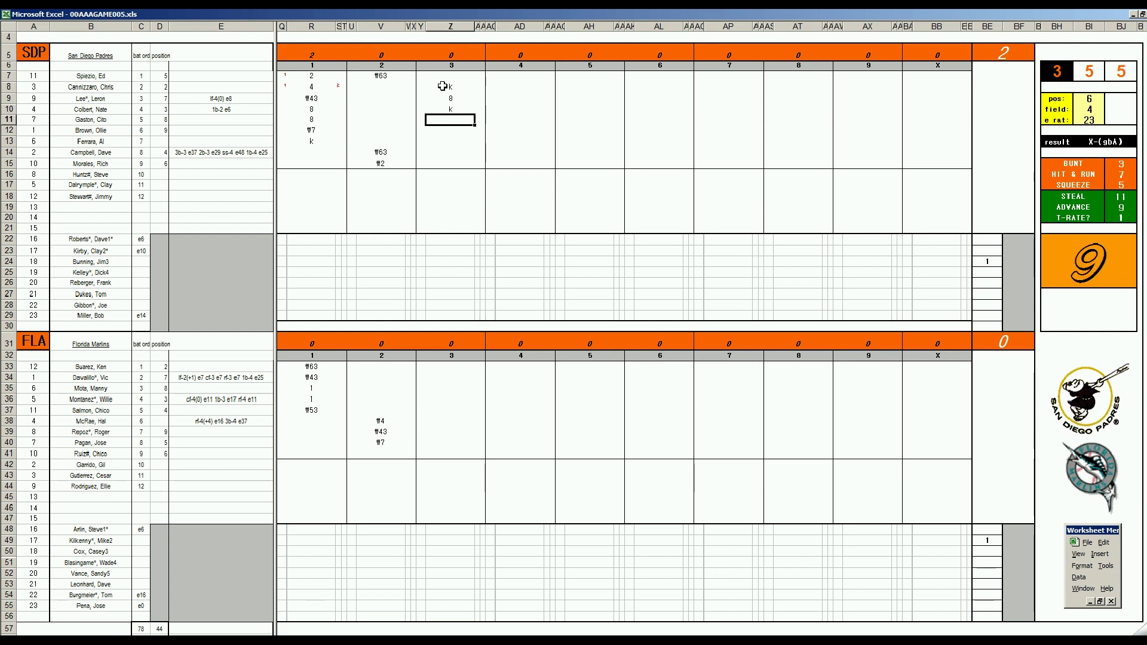
type("1")
key("Return")
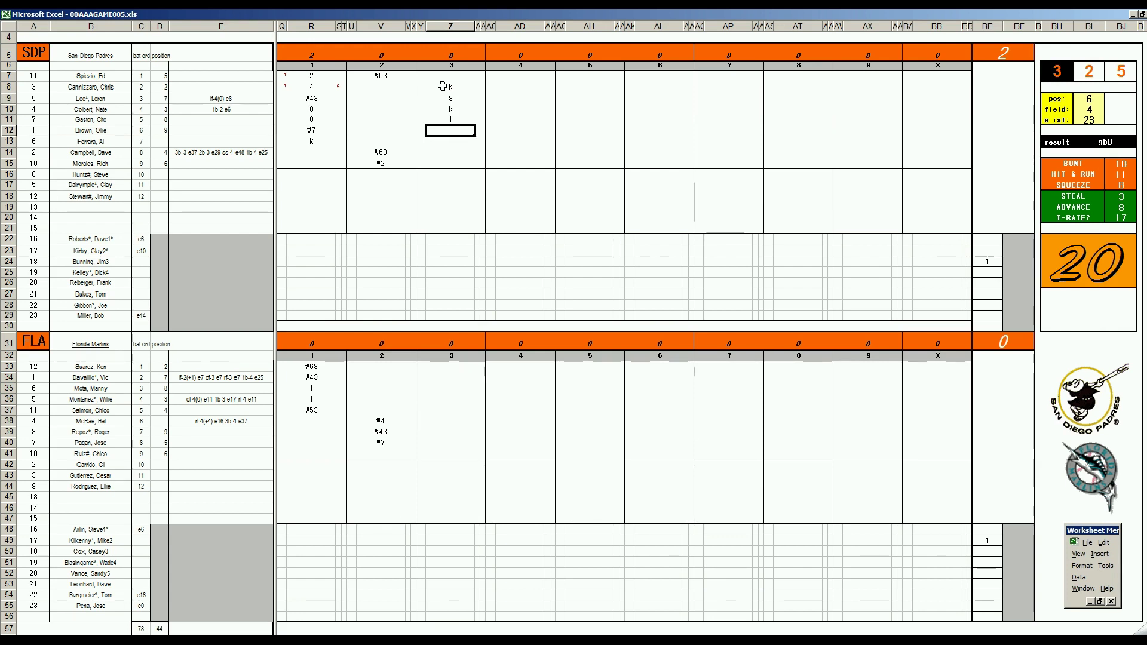
type("k")
left_click(448, 454)
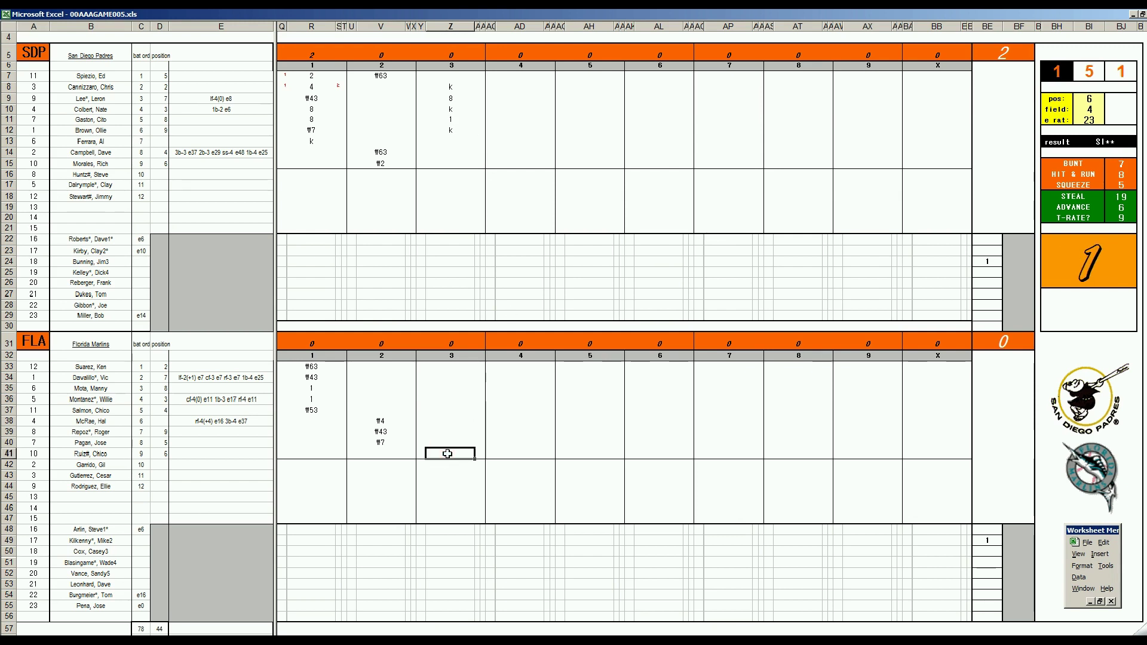
- Enter 8 and then 1 in the Marlins' third-inning cells
type("8")
key("Up")
key("Up")
key("Up")
key("Up")
key("Up")
key("Up")
key("Up")
key("Up")
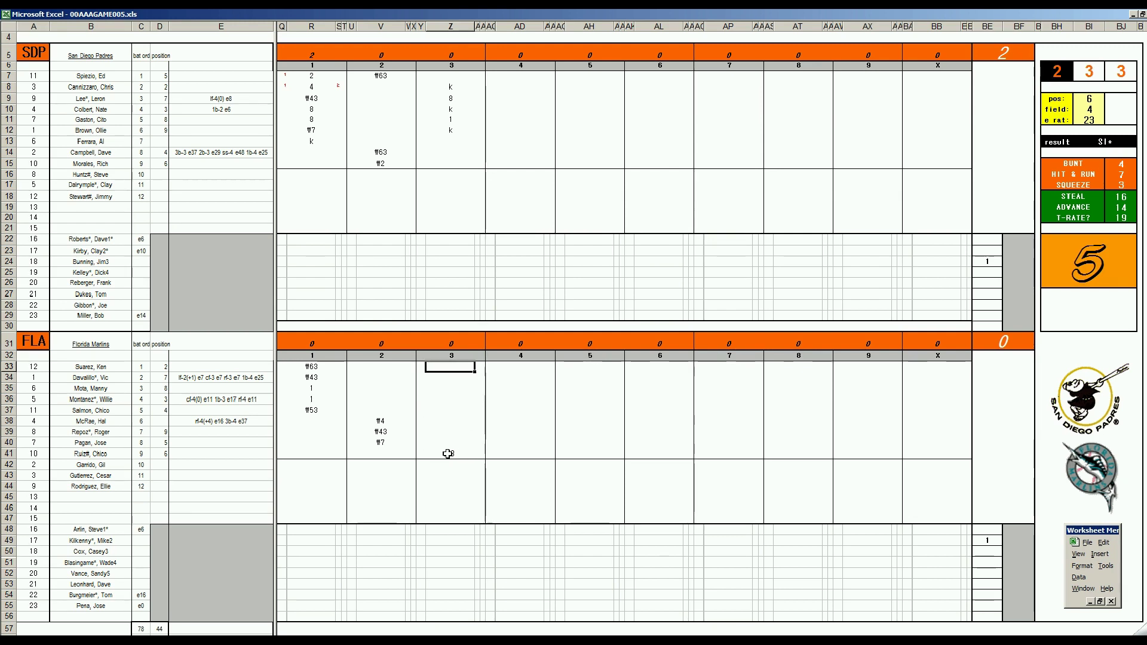
type("1")
key("Return")
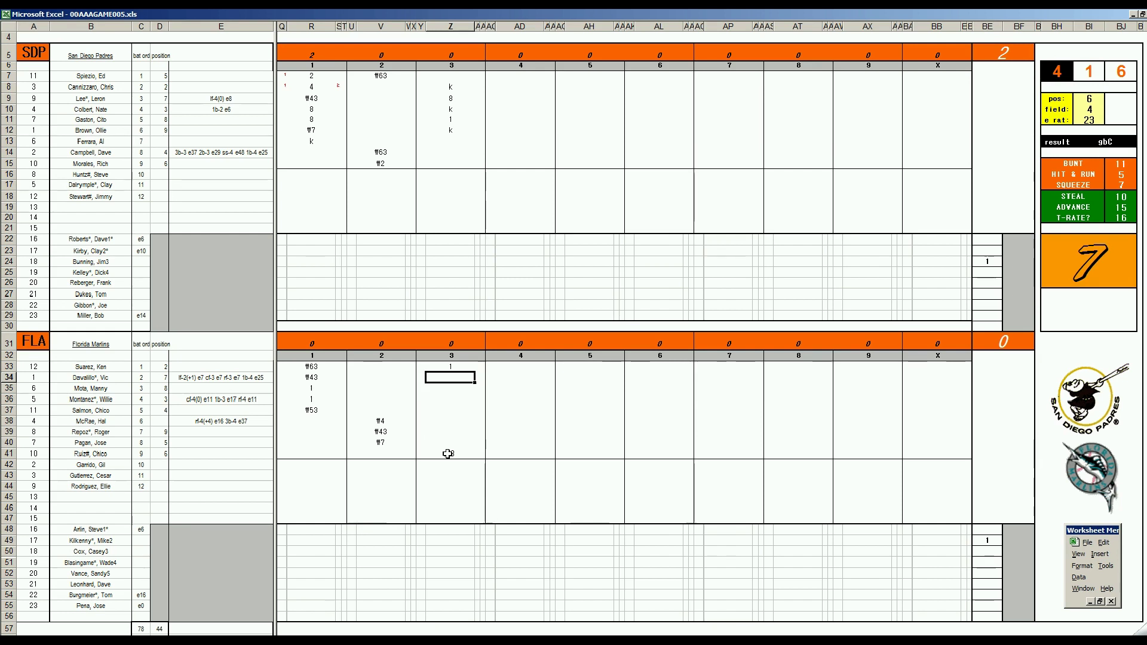
- Add k and #33 to the Marlins' third inning in rows 34 and 35
type("k")
key("Return")
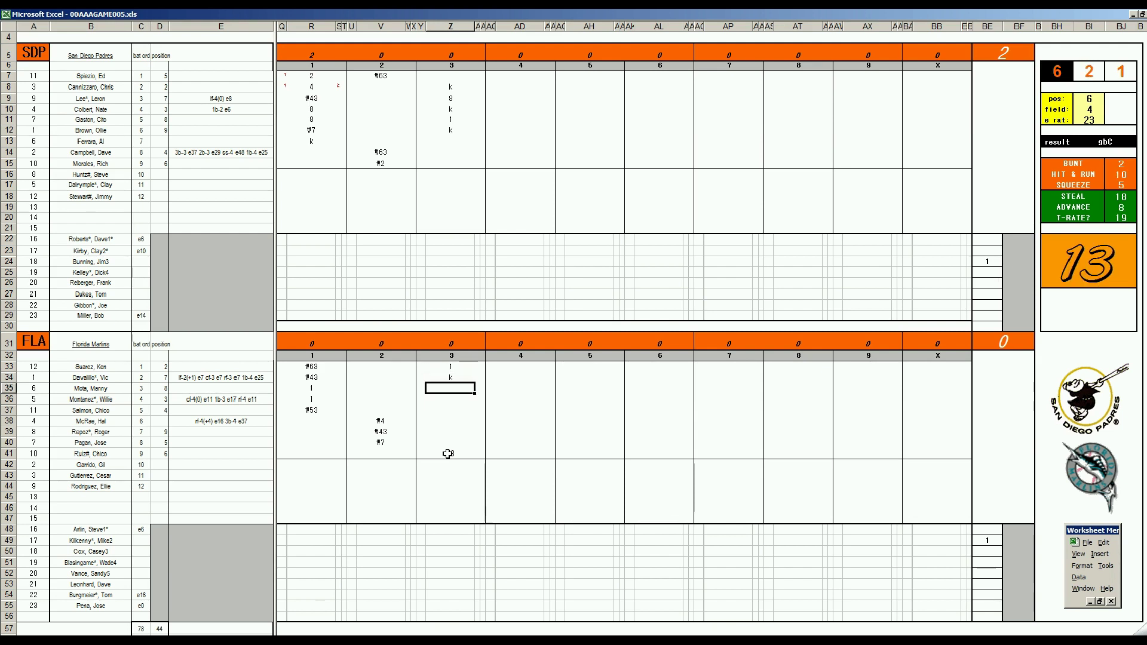
type("#33")
left_click(507, 141)
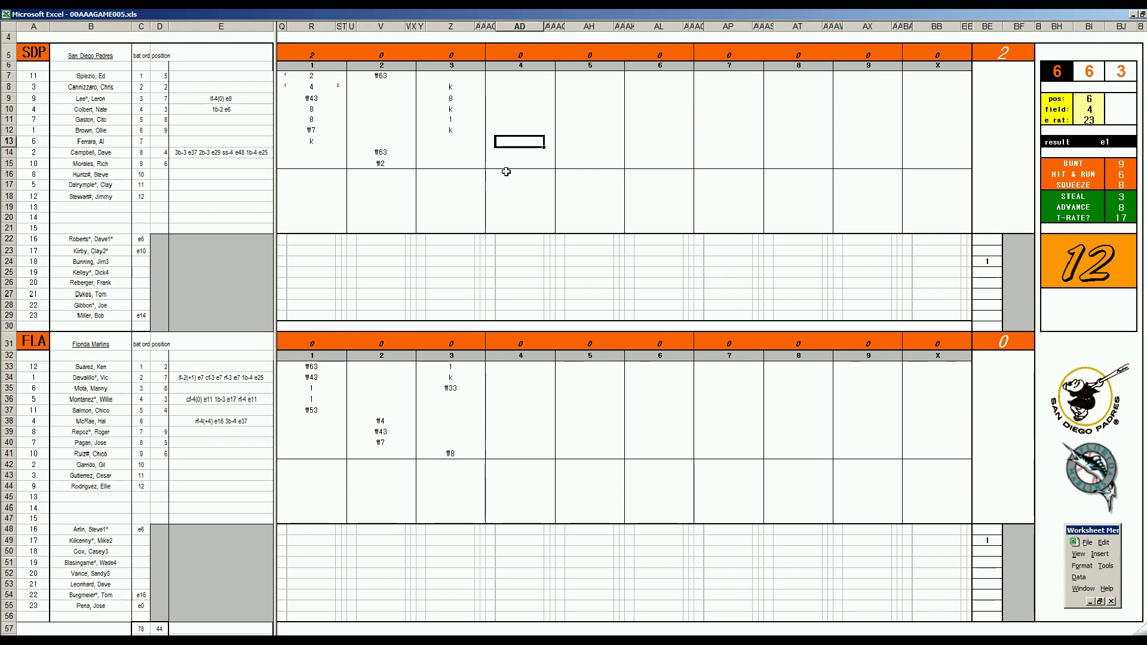
- Enter #43, 1, \43 for Padres rows 13–15 and 8 in row 7 for inning 4
type("#43")
key("Return")
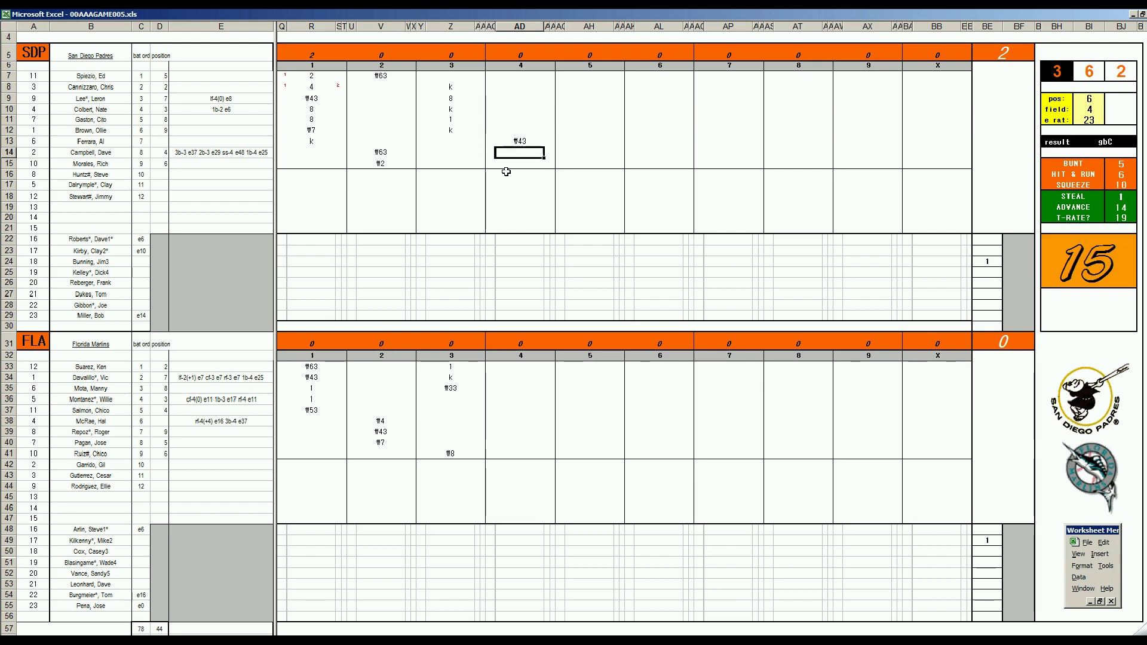
type("1")
key("Return")
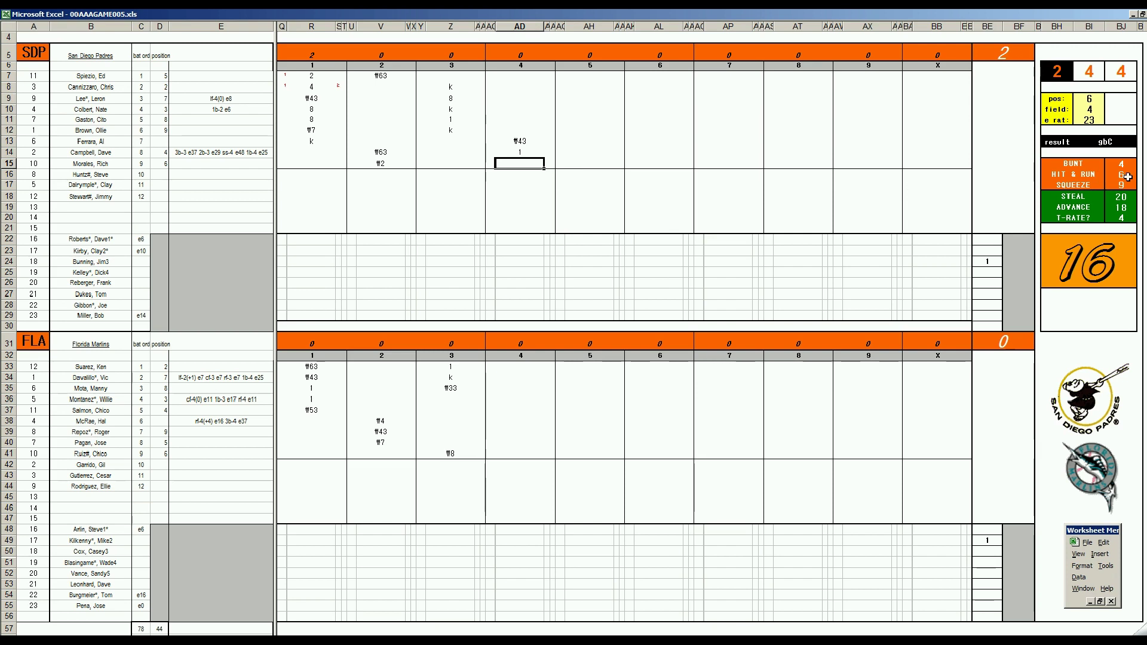
type("\\43")
key("Return")
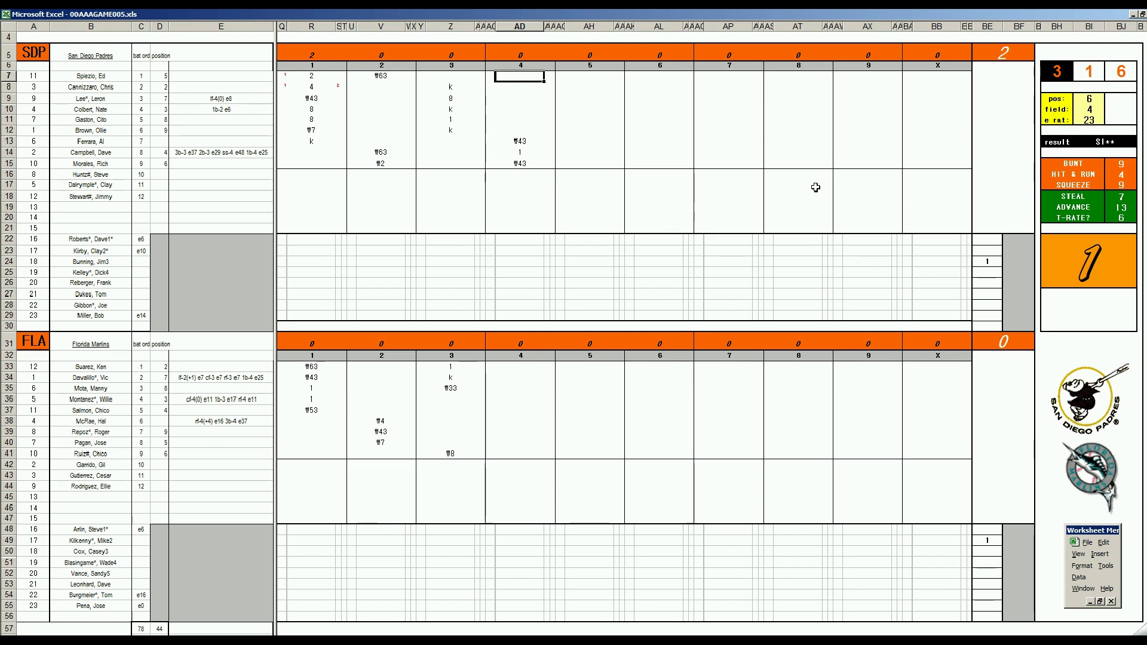
type("8")
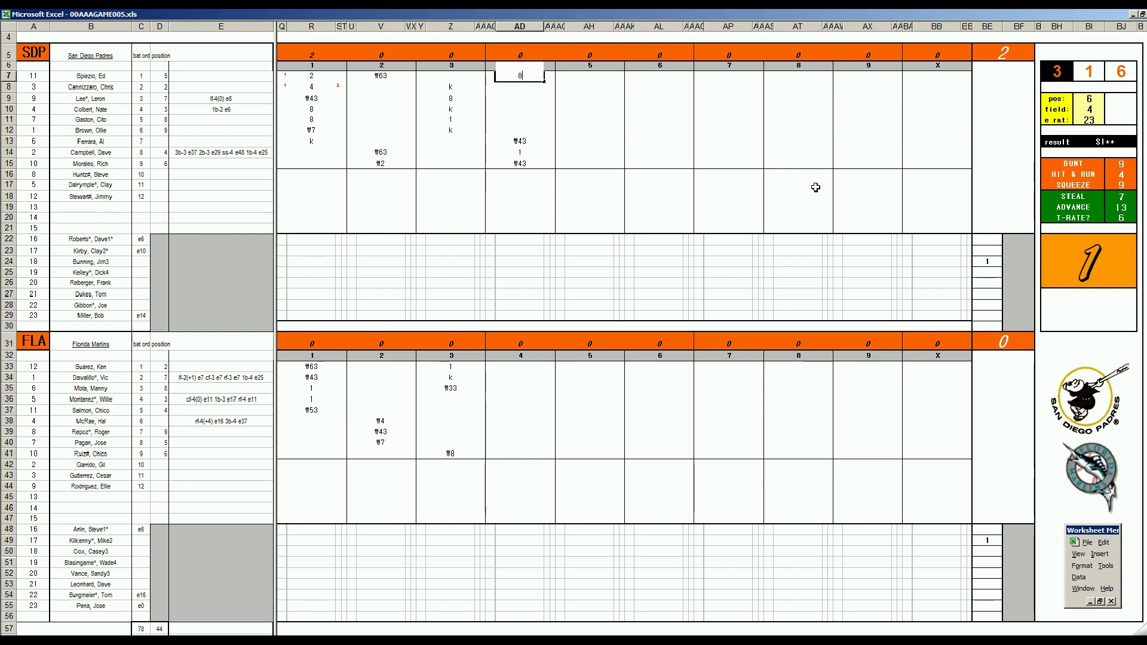
key("Return")
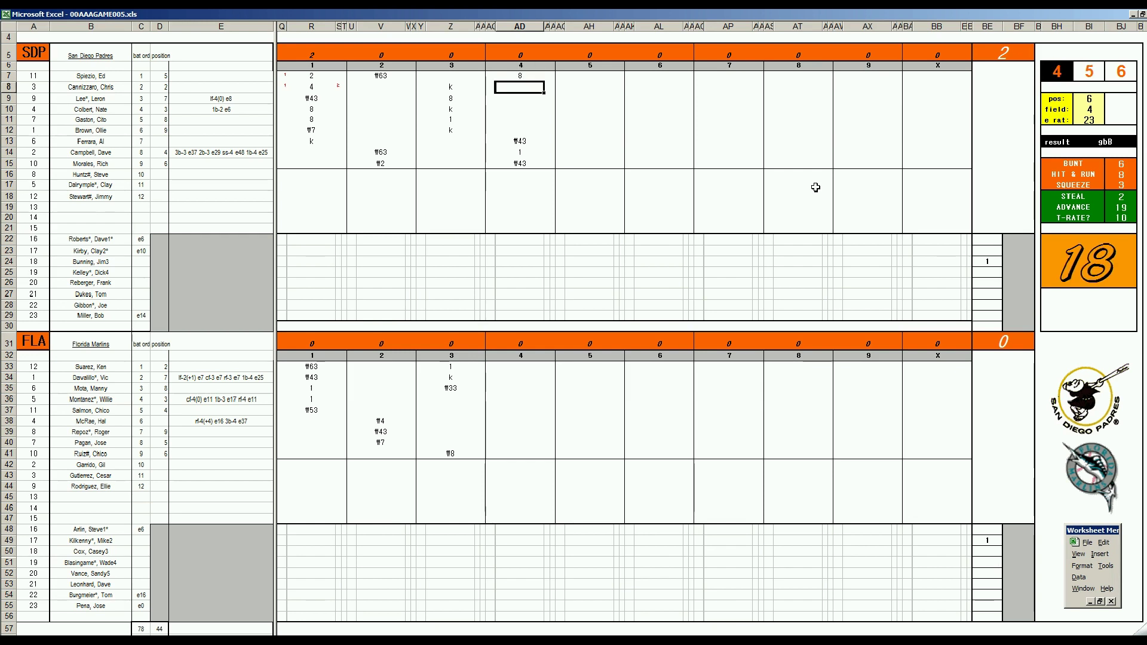
- Set dice position 3 and field 3, then enter #33 in row 8's inning-4 box
key("Tab")
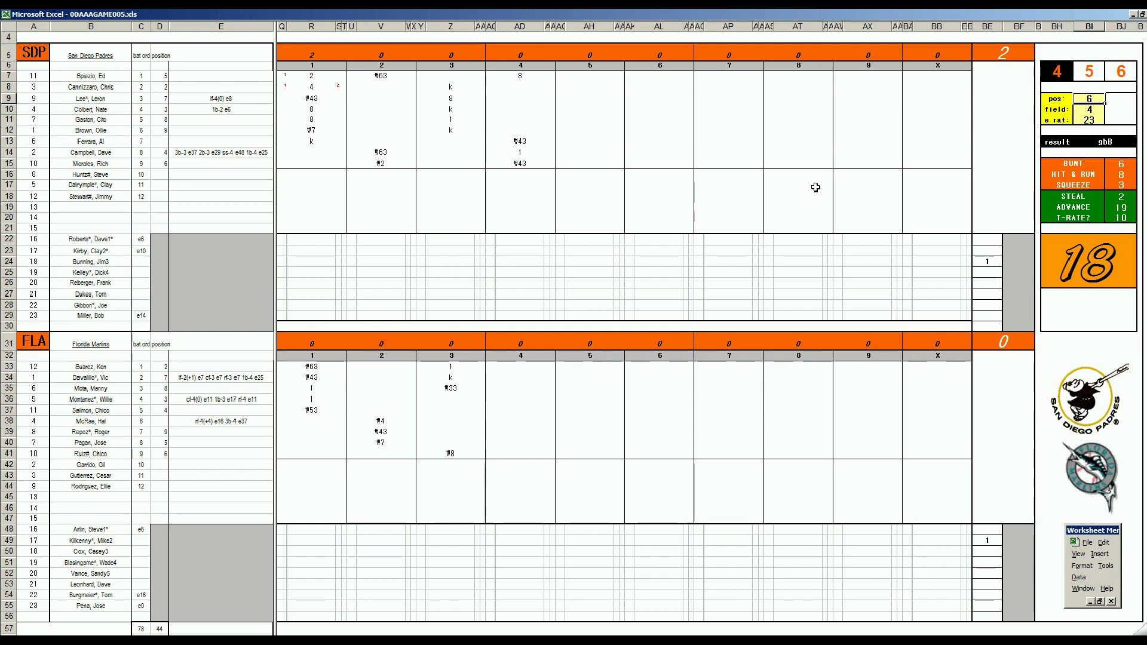
type("3")
key("Return")
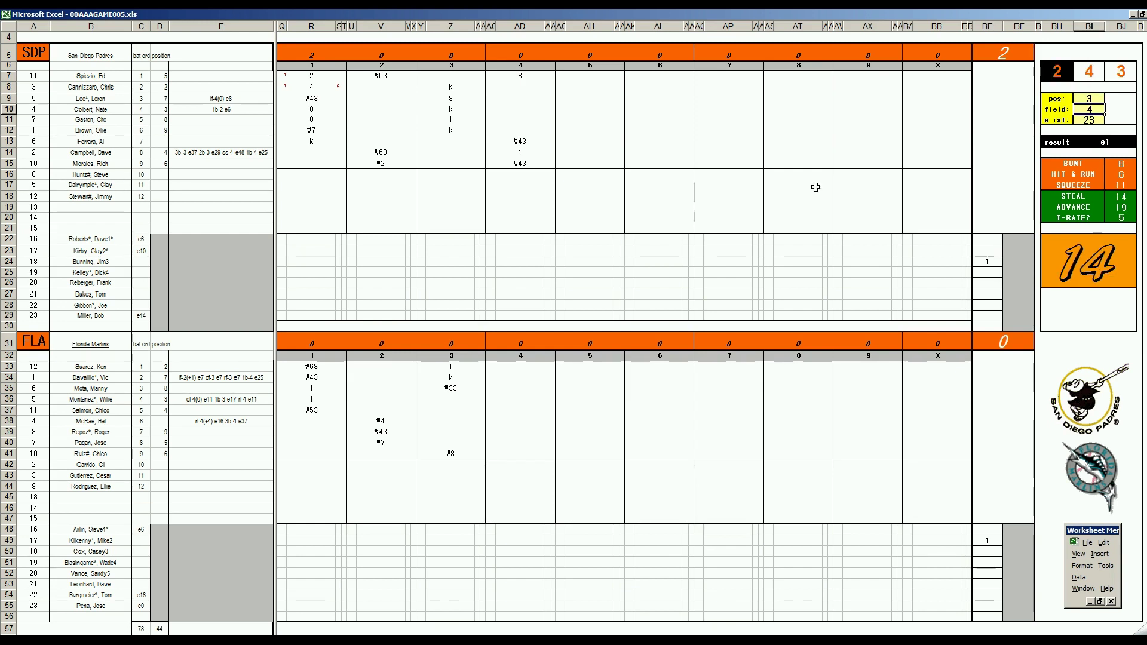
type("3")
key("Return")
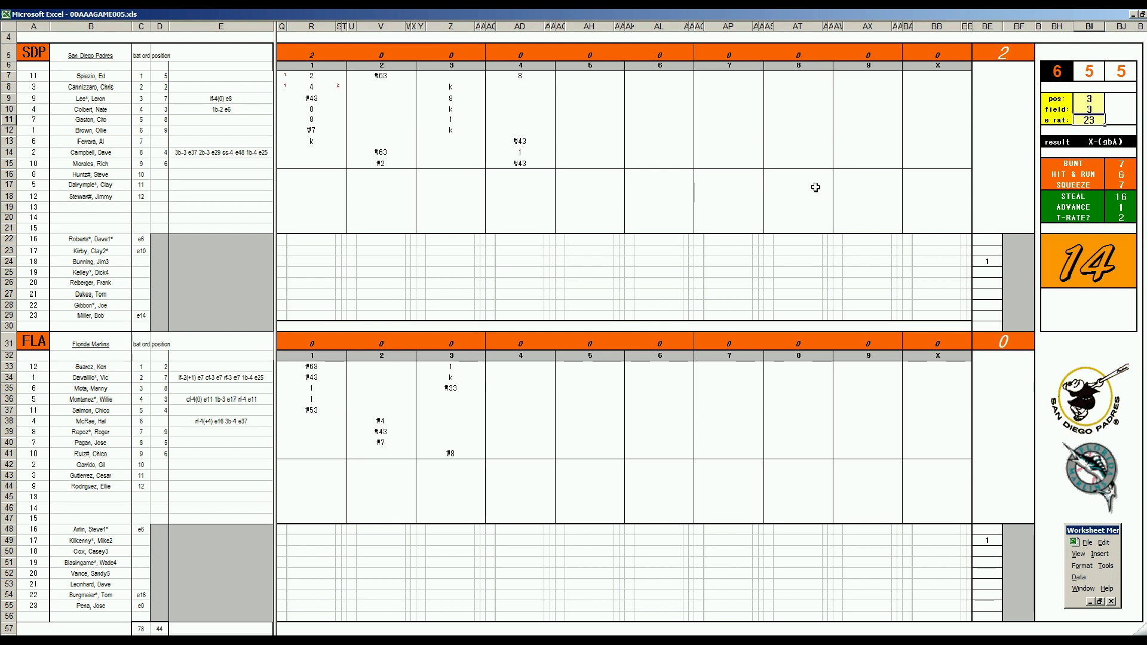
left_click(530, 89)
type("#3")
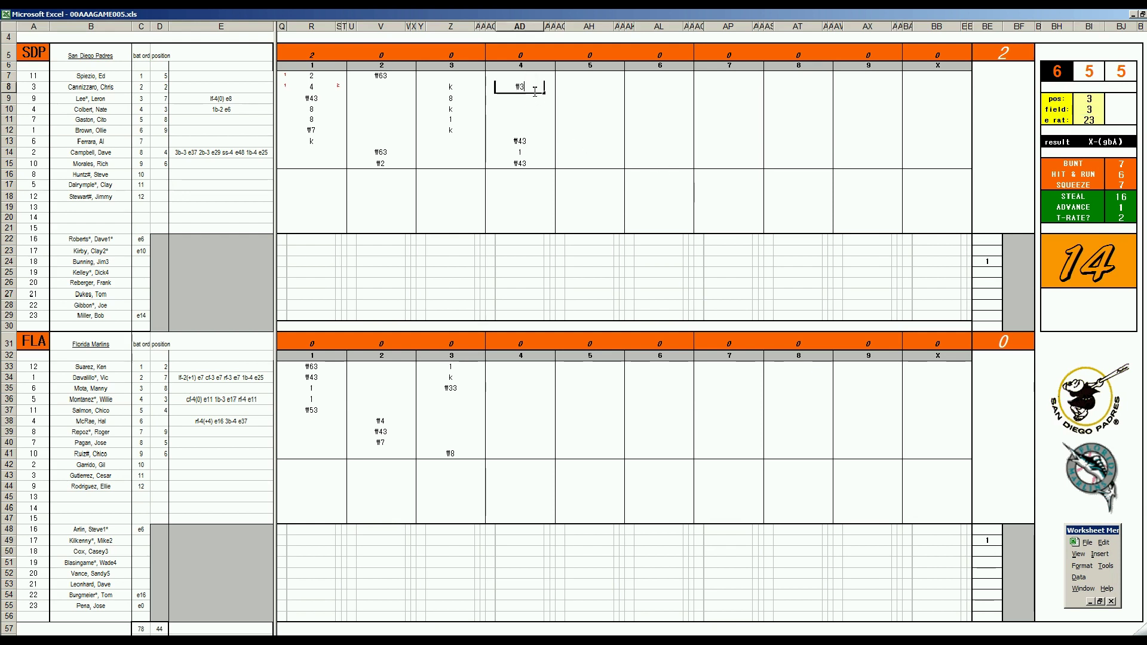
type("3")
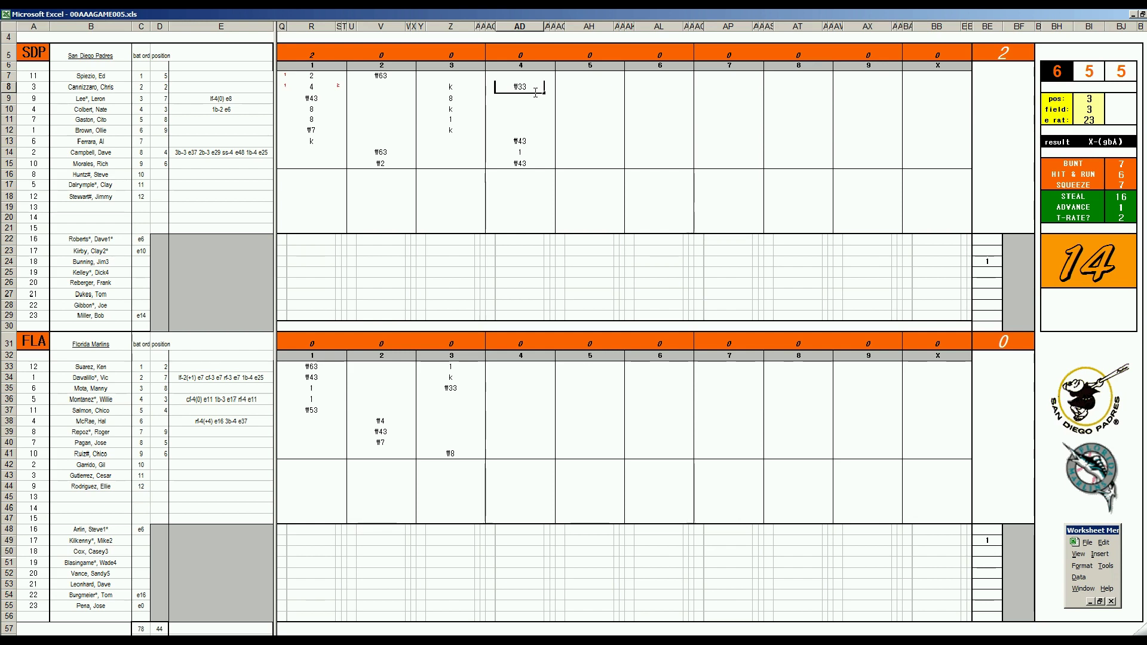
left_click(514, 397)
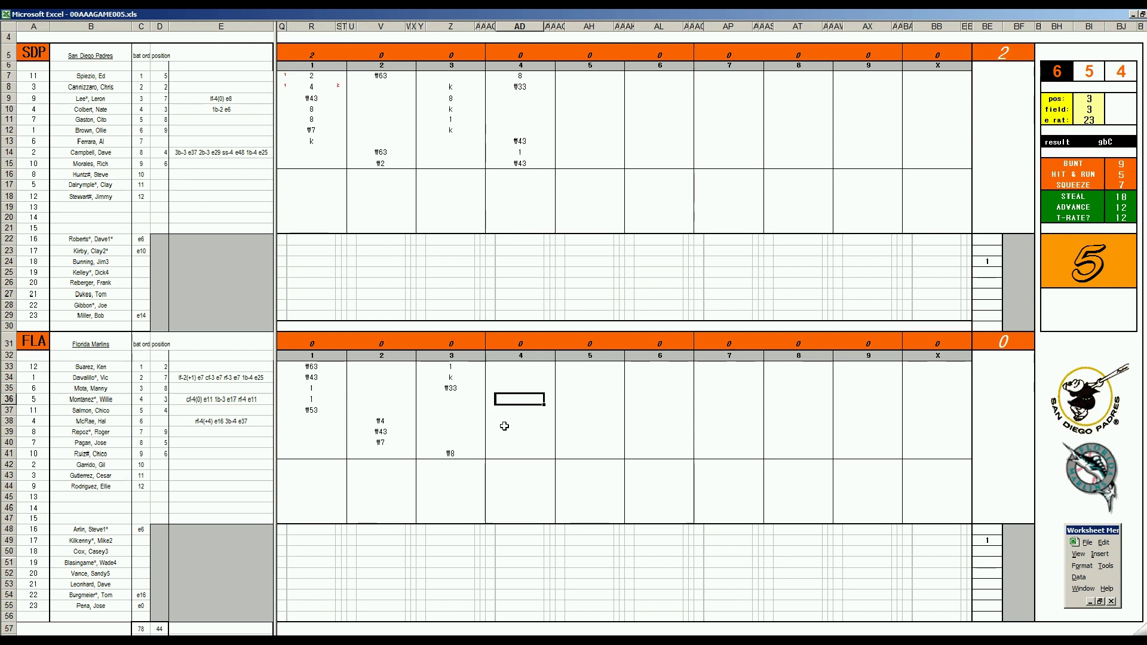
- Enter 2, k, \33 and \53 in AD36:AD39, then go to cell AH9
type("2")
key("Return")
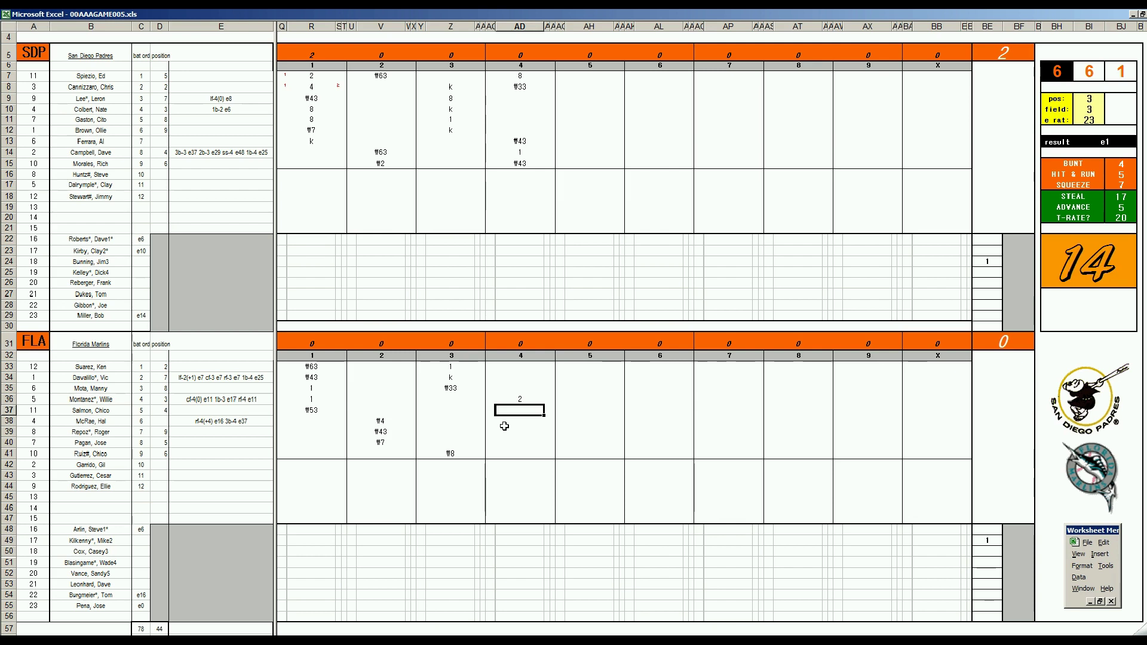
type("k")
key("Return")
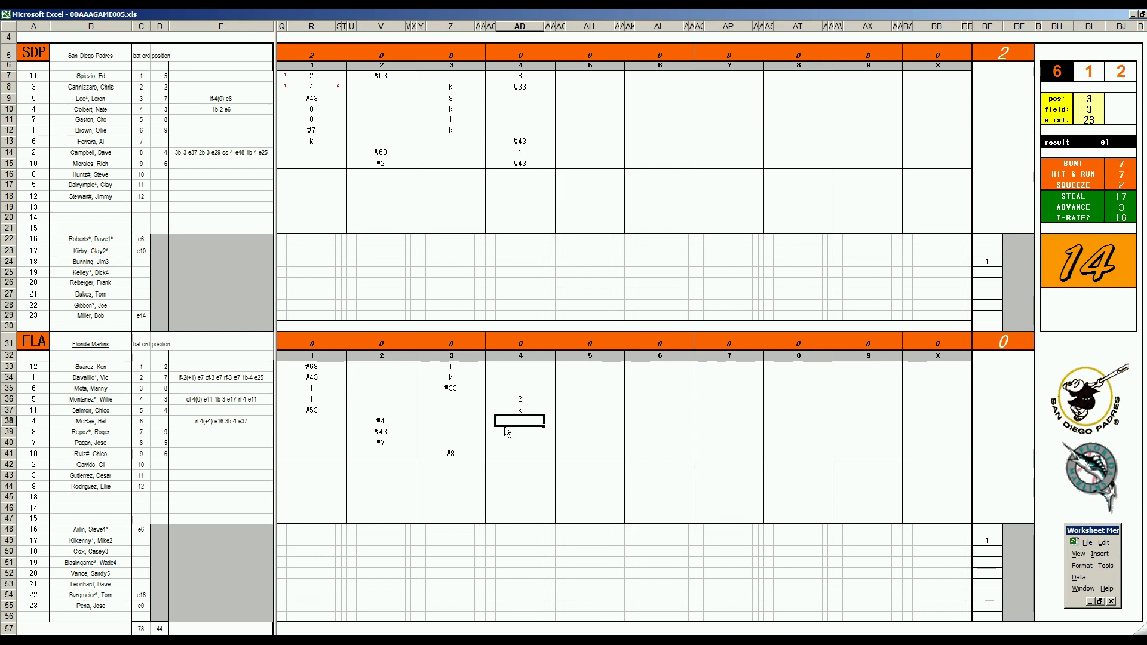
type("\\33")
key("Return")
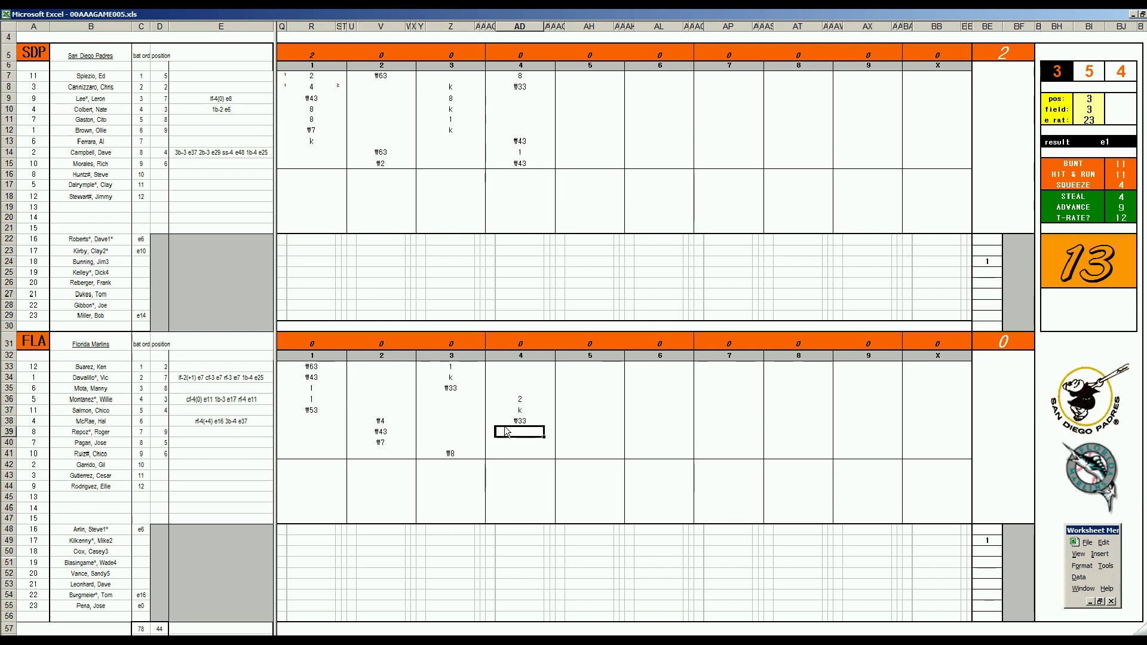
type("\\53")
left_click(574, 98)
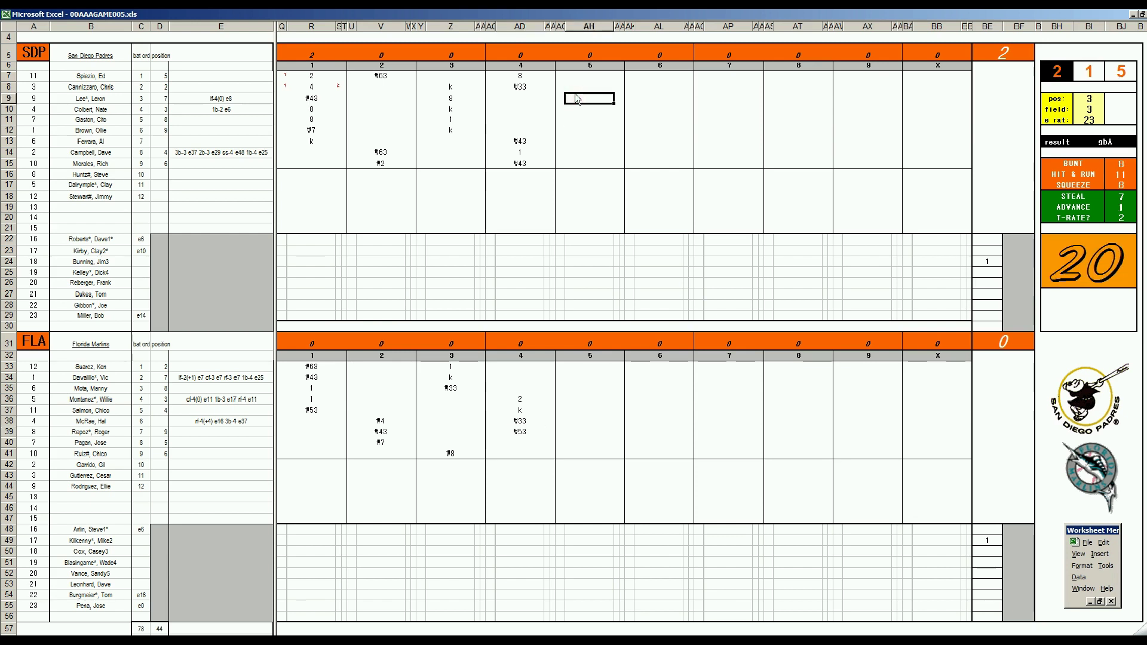
- Enter 1 for the leadoff batter, set position 7, and log a #7 out
type("1")
key("Return")
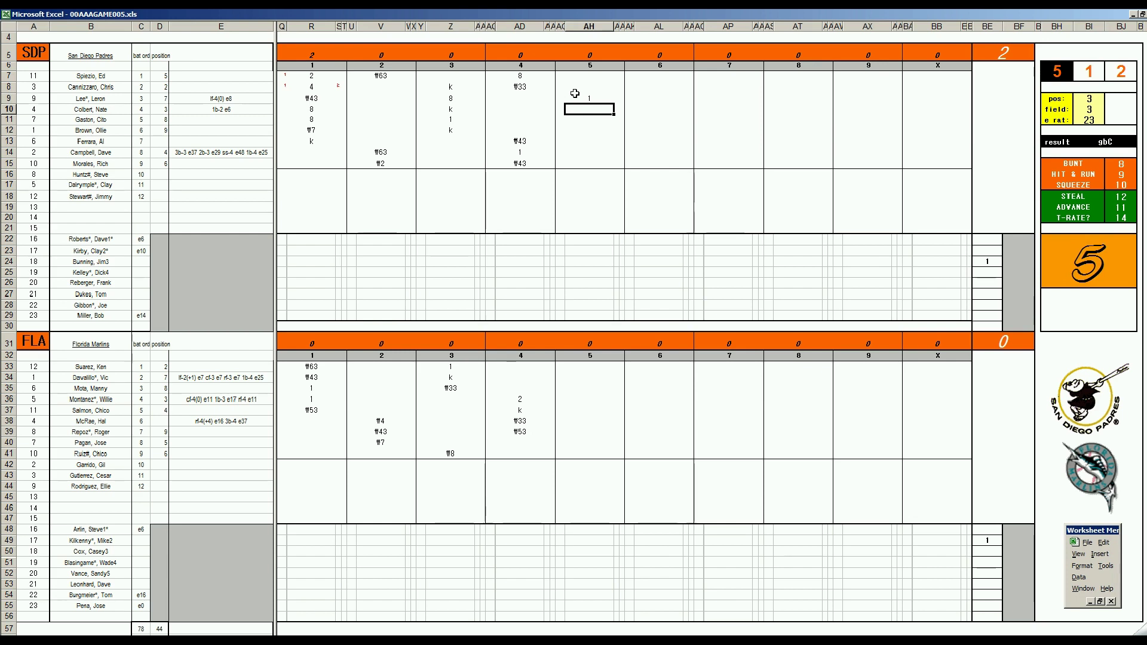
key("Tab")
type("7")
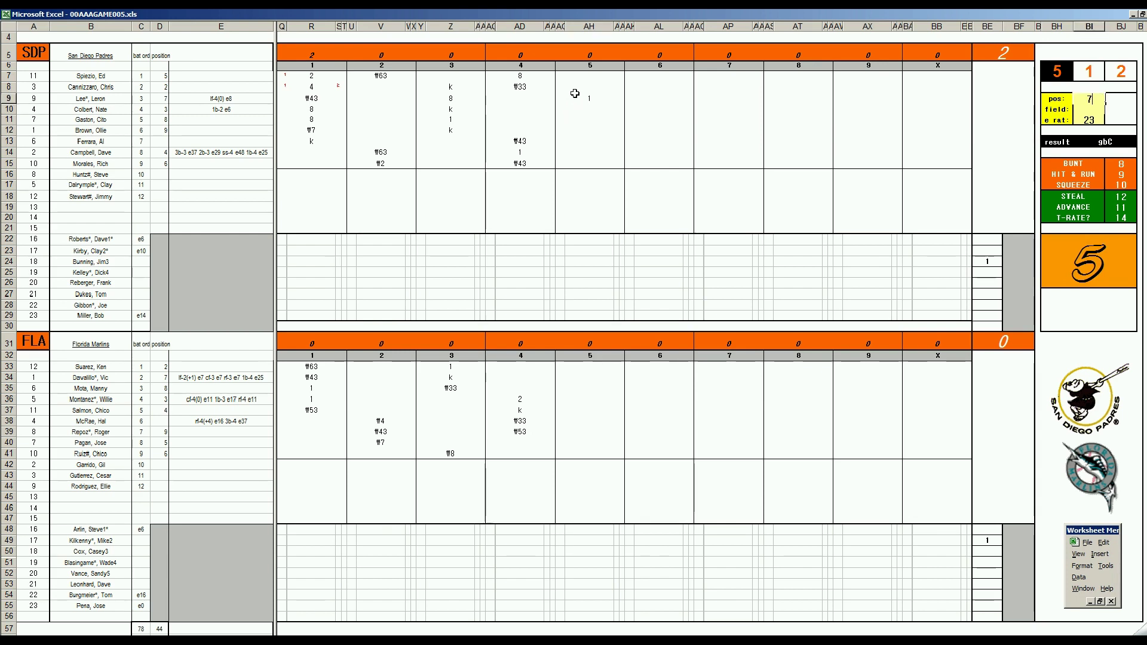
key("Return")
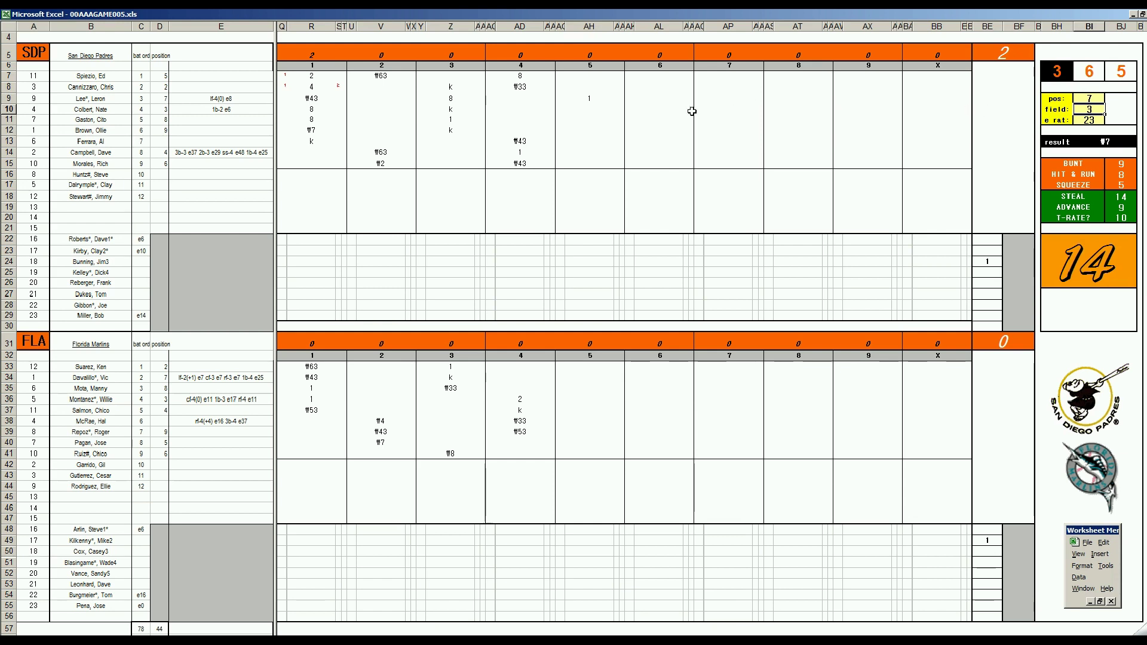
left_click(596, 106)
type("#7")
key("Return")
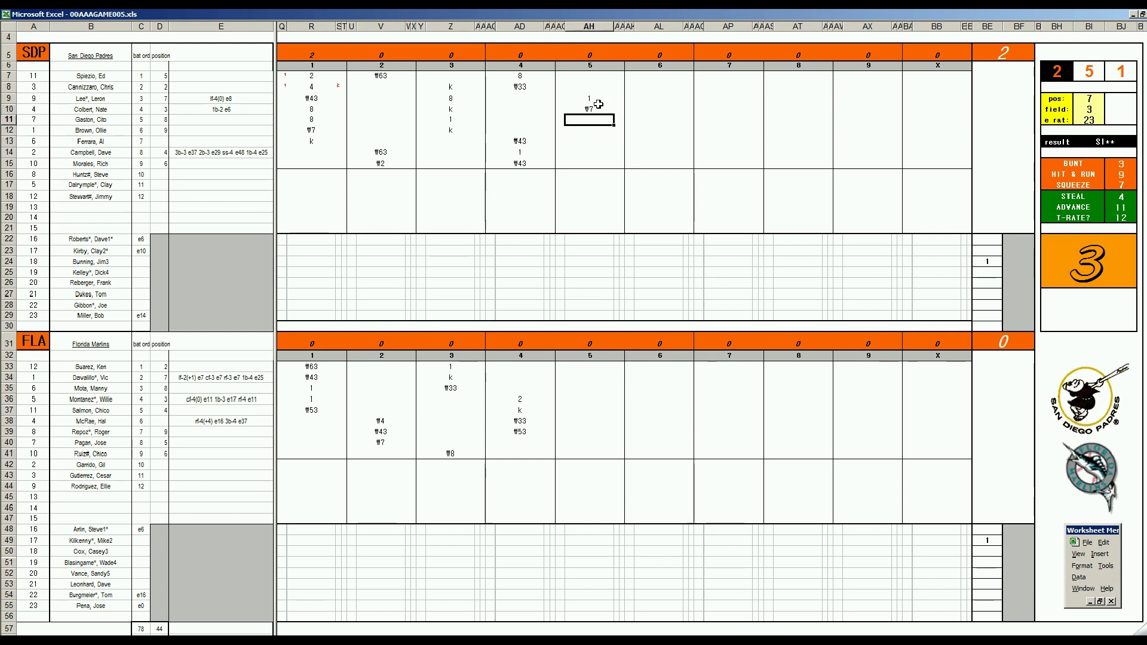
- Enter 1 for rows 11 and 12, mark row 9's run, then #62 and #63
type("1")
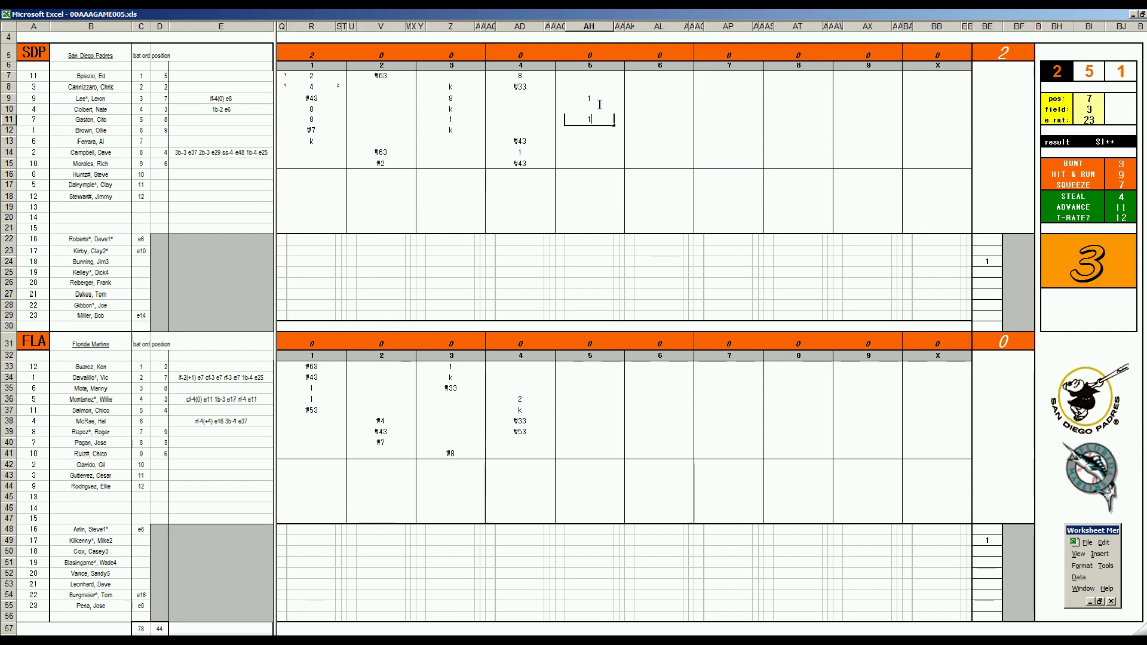
key("Return")
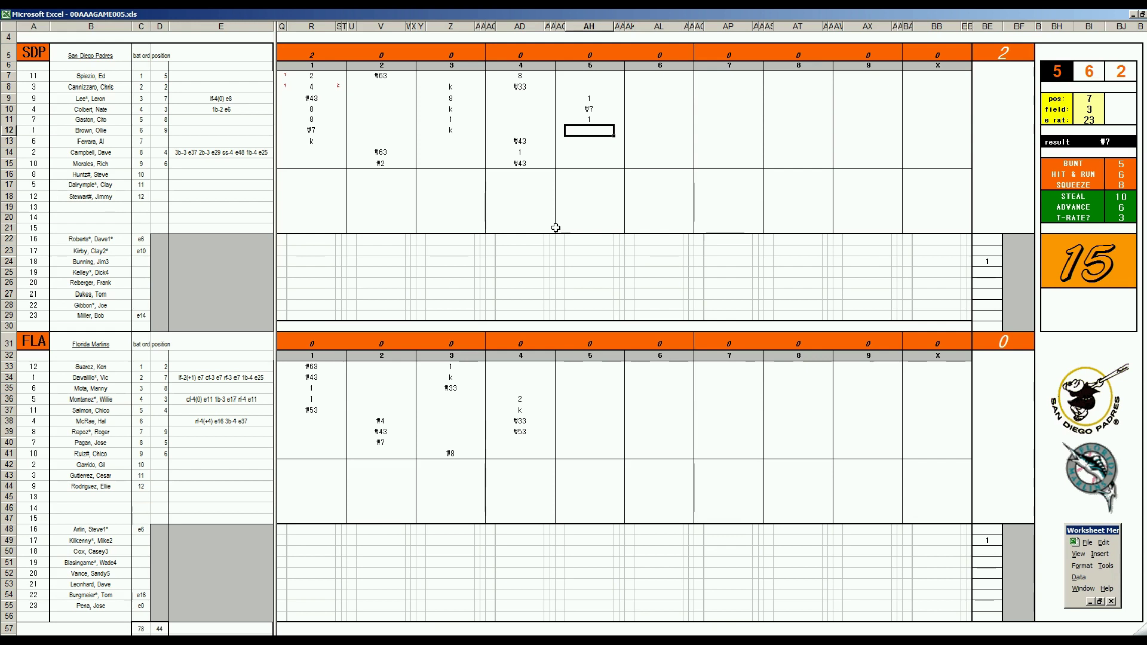
type("1")
key("Return")
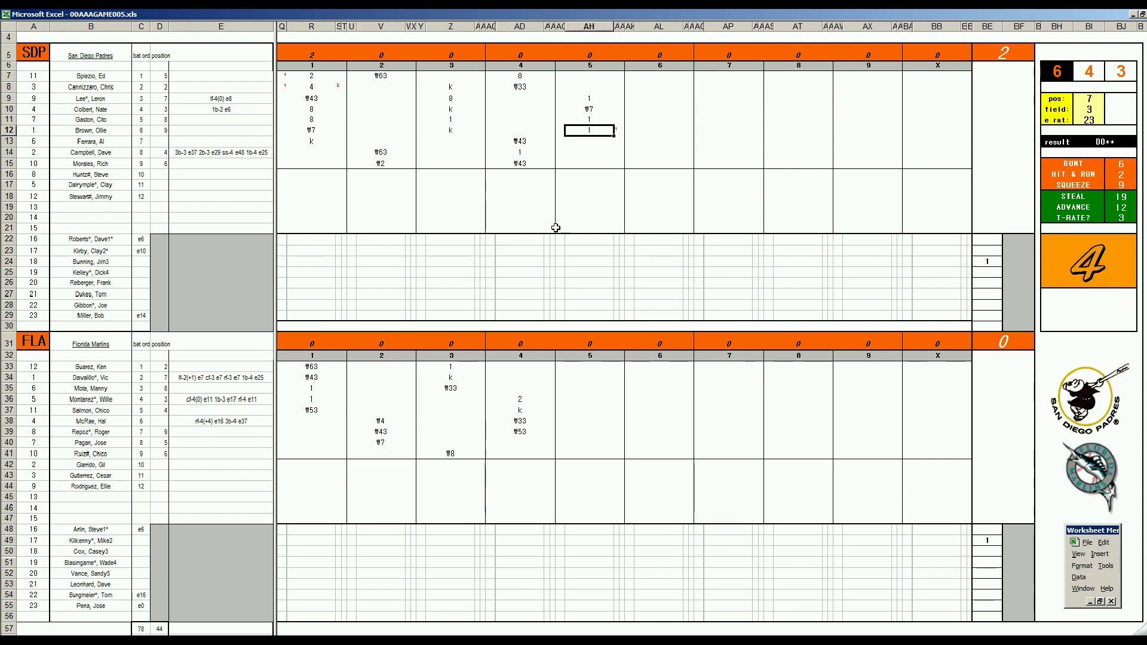
key("Left")
key("Up")
key("Up")
key("Up")
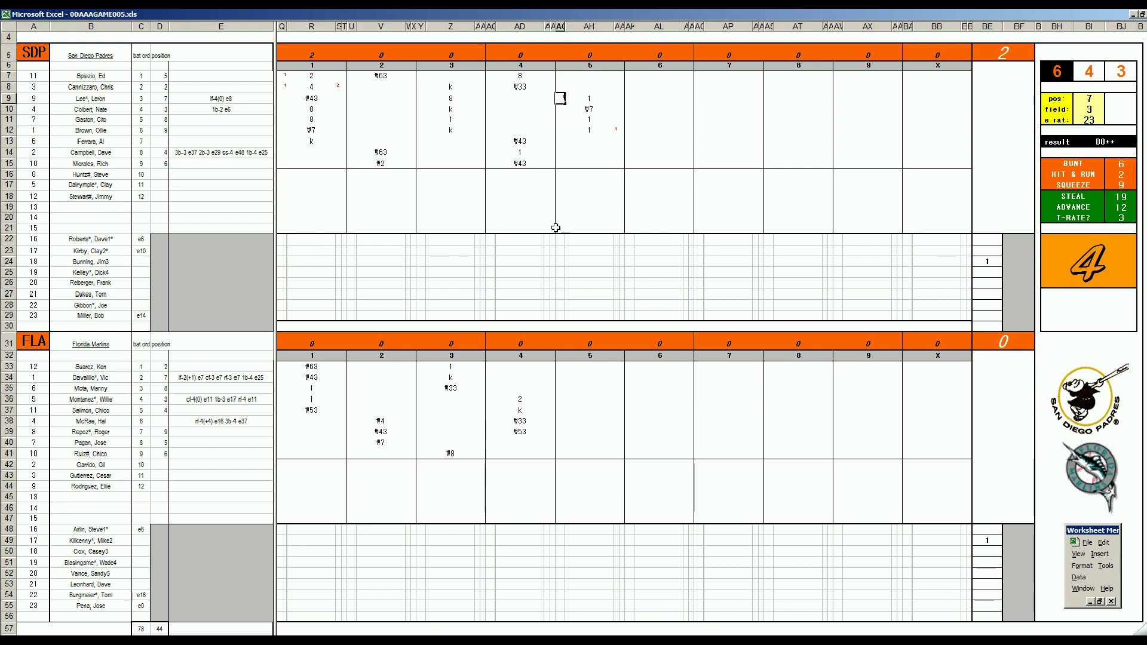
type("1")
key("Tab")
key("Down")
key("Down")
key("Down")
key("Down")
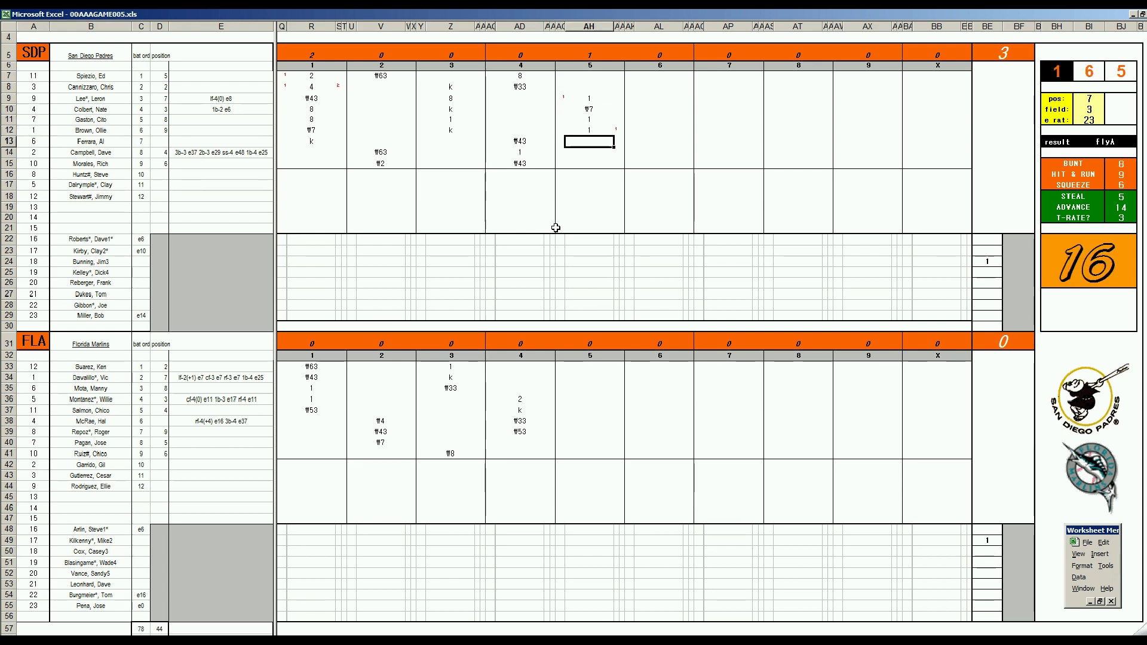
type("#62")
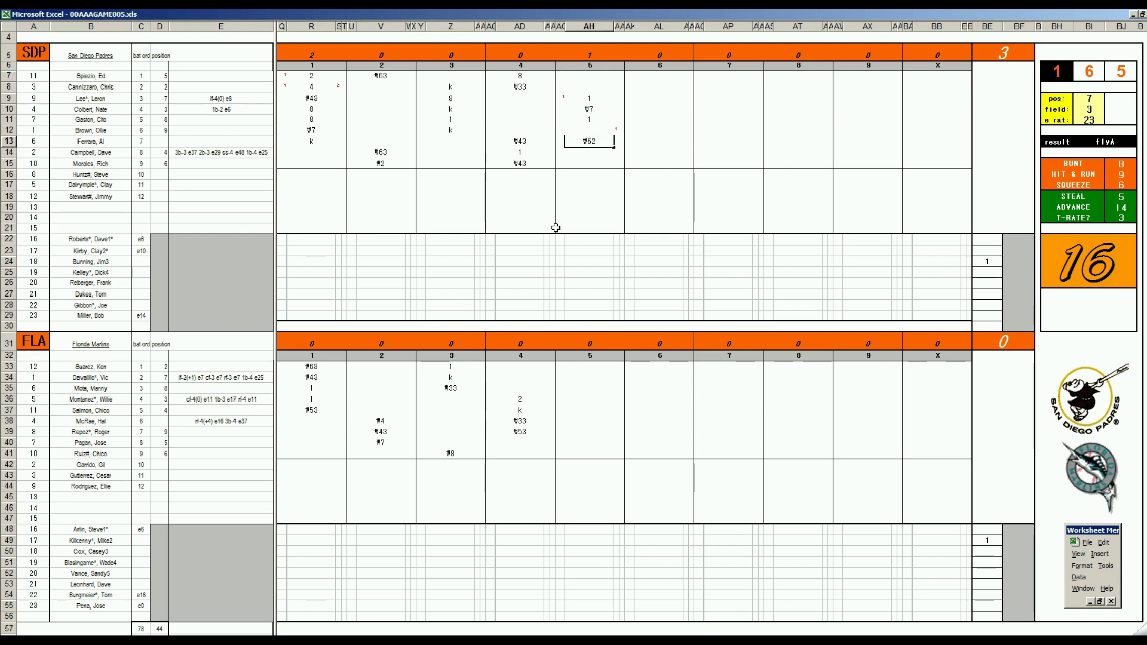
key("Return")
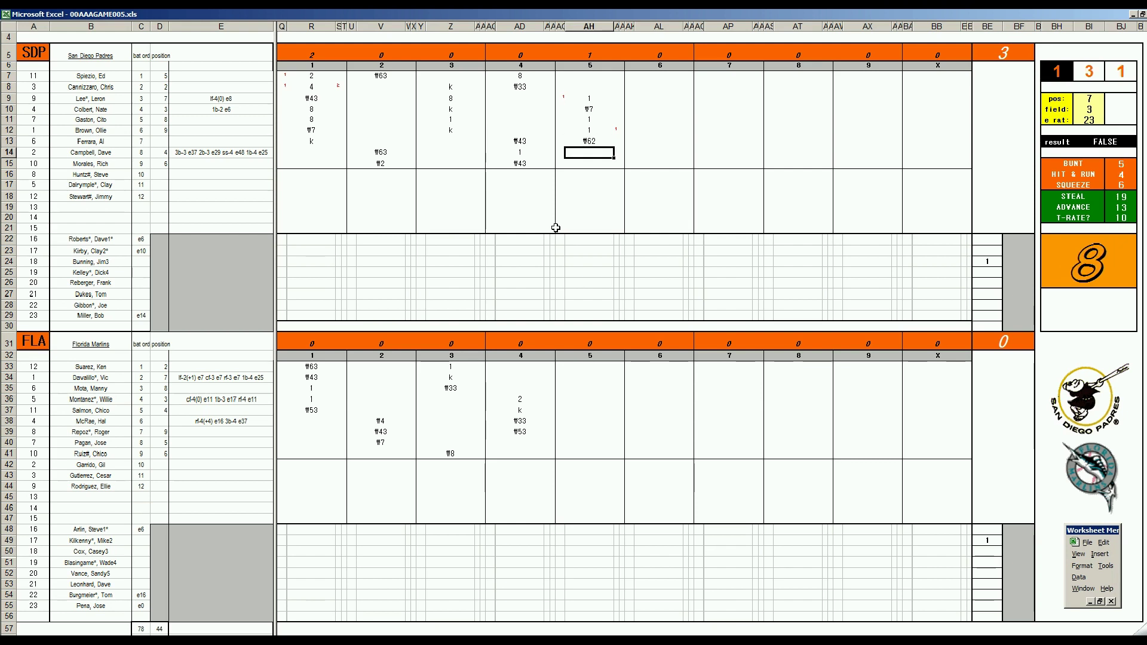
type("#63")
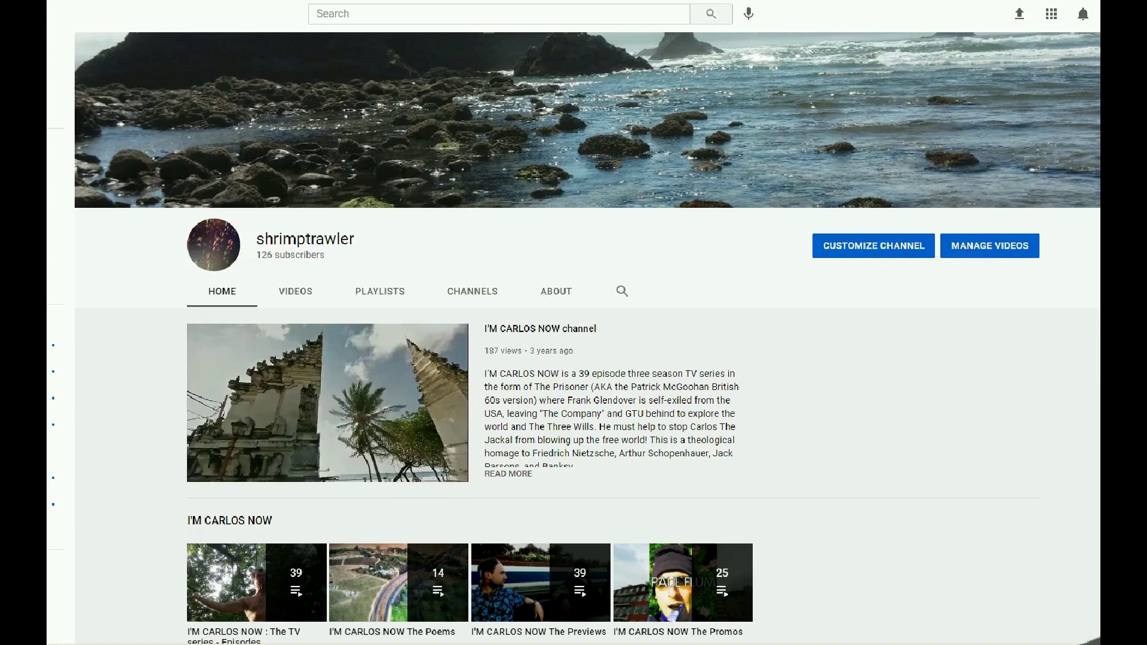
- Scroll the YouTube channel page down to the Integrated Memory Glyphs and Strat-O-Matic Baseball playlists
scroll(587, 335, "down", 4)
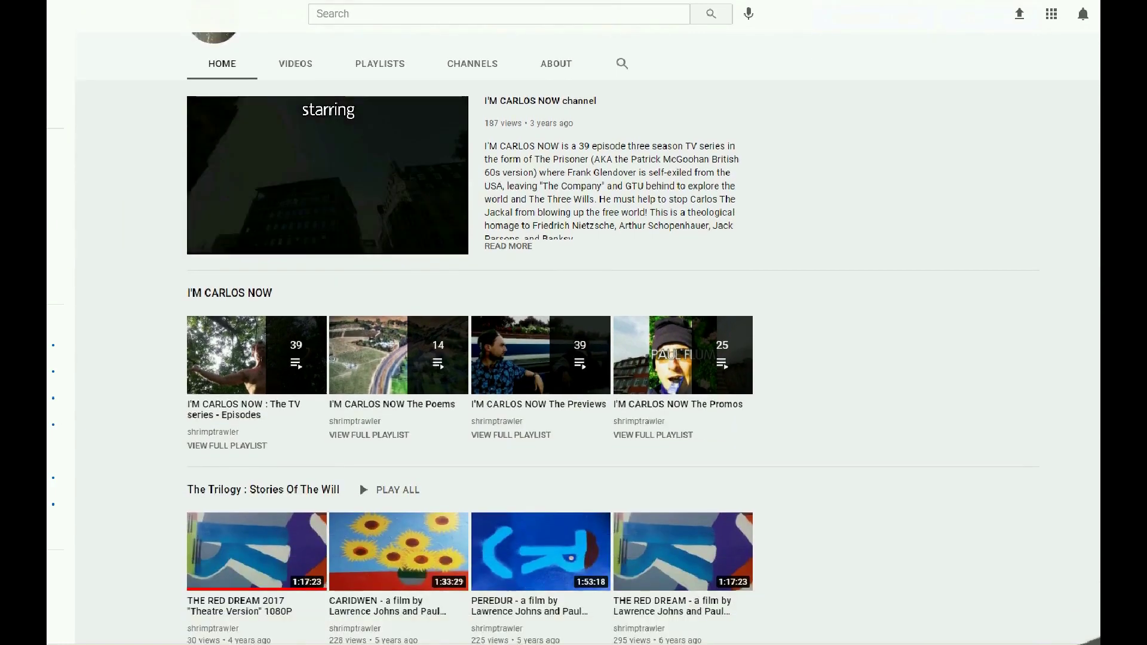
scroll(587, 334, "down", 4)
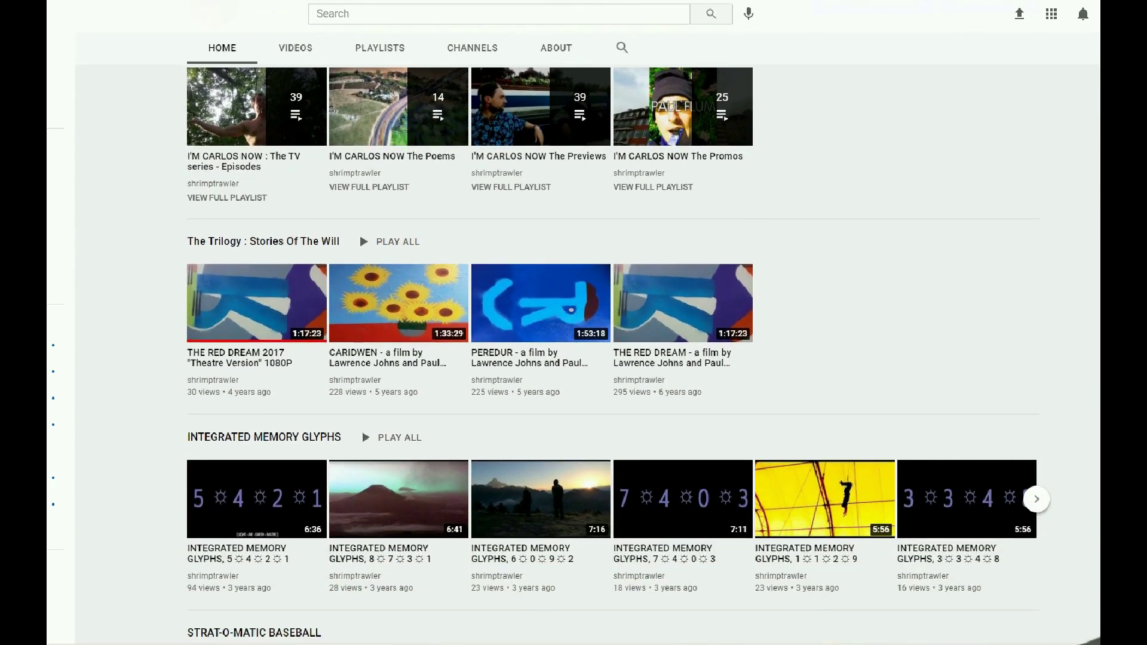
scroll(587, 335, "down", 3)
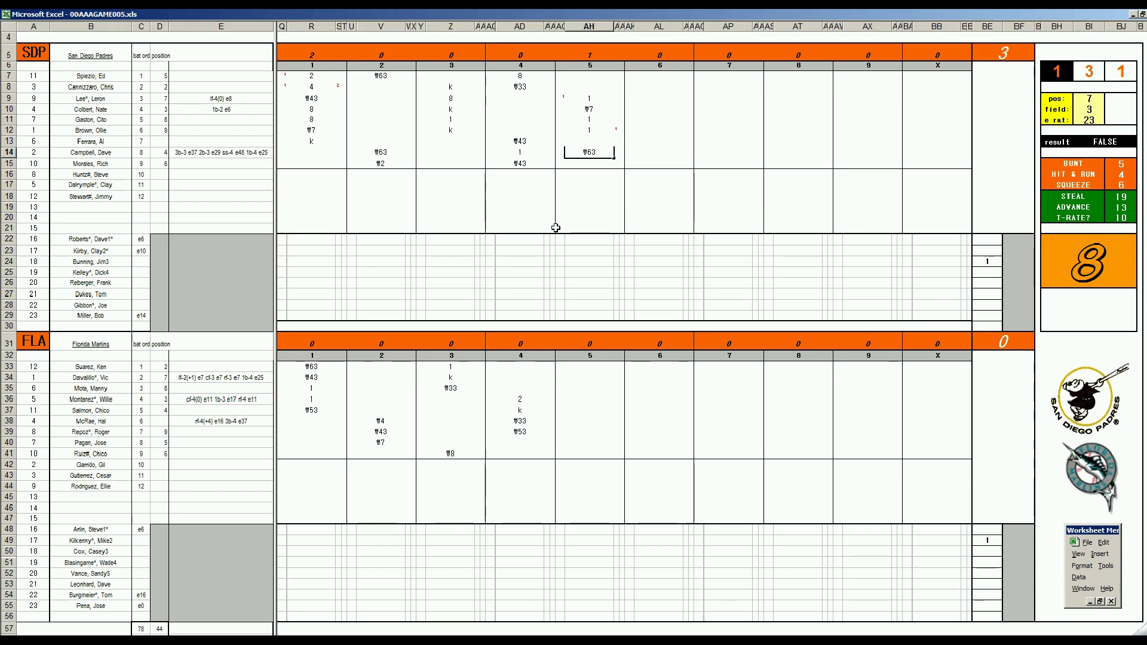
- Commit #63, then enter 1 and 3 for the row 40 and row 41 batters
left_click(589, 441)
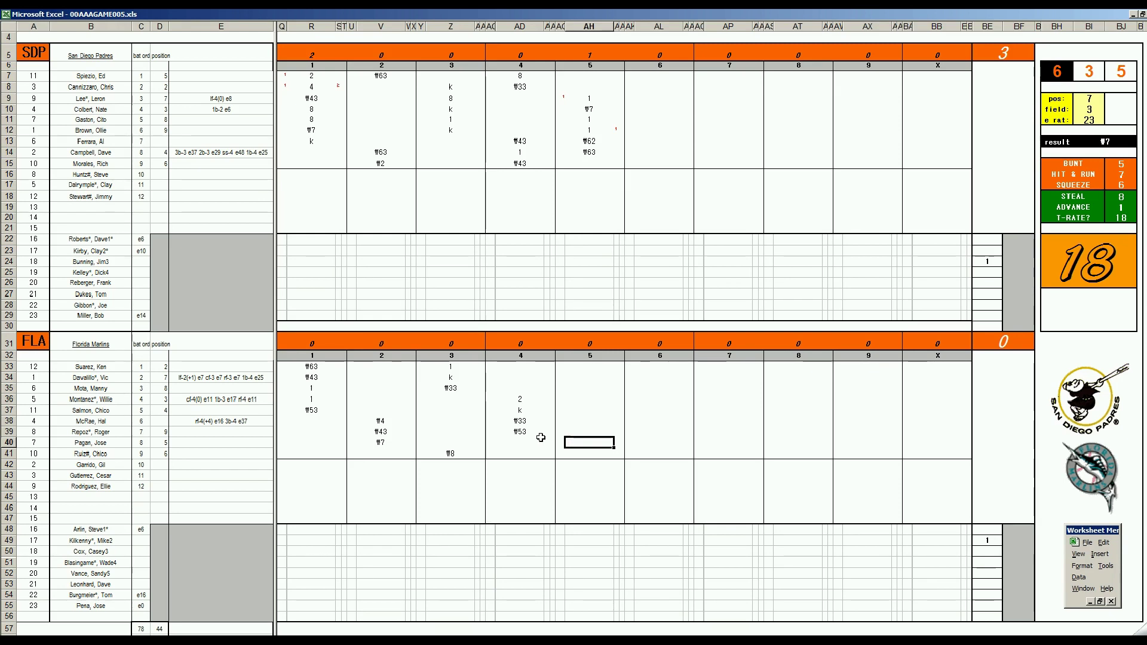
type("1")
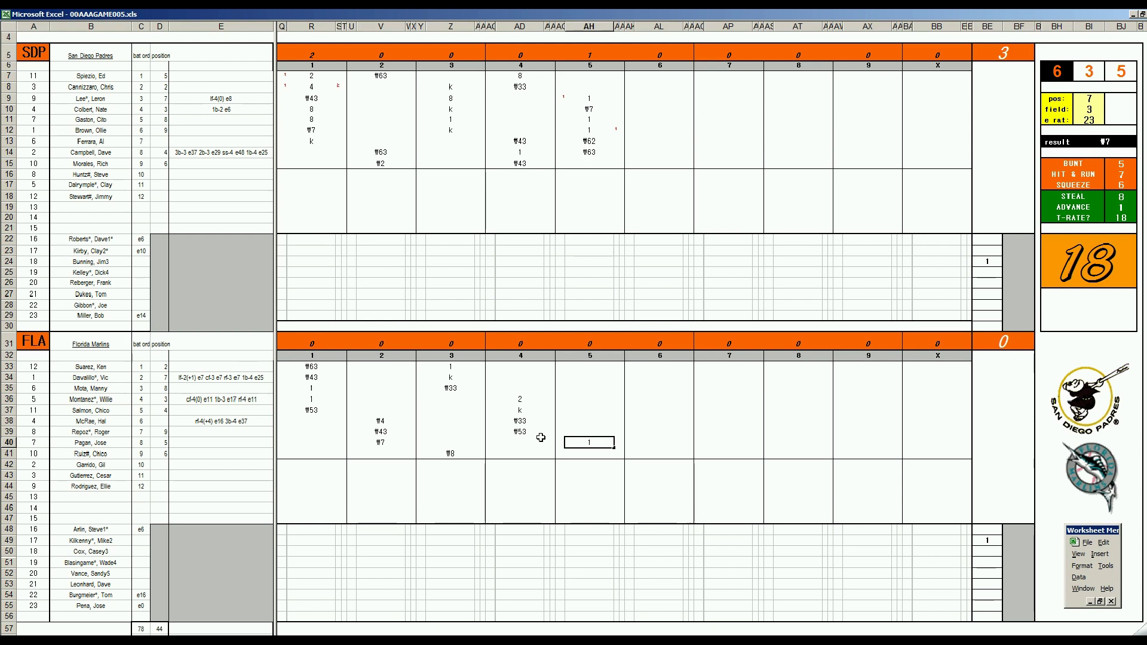
key("Return")
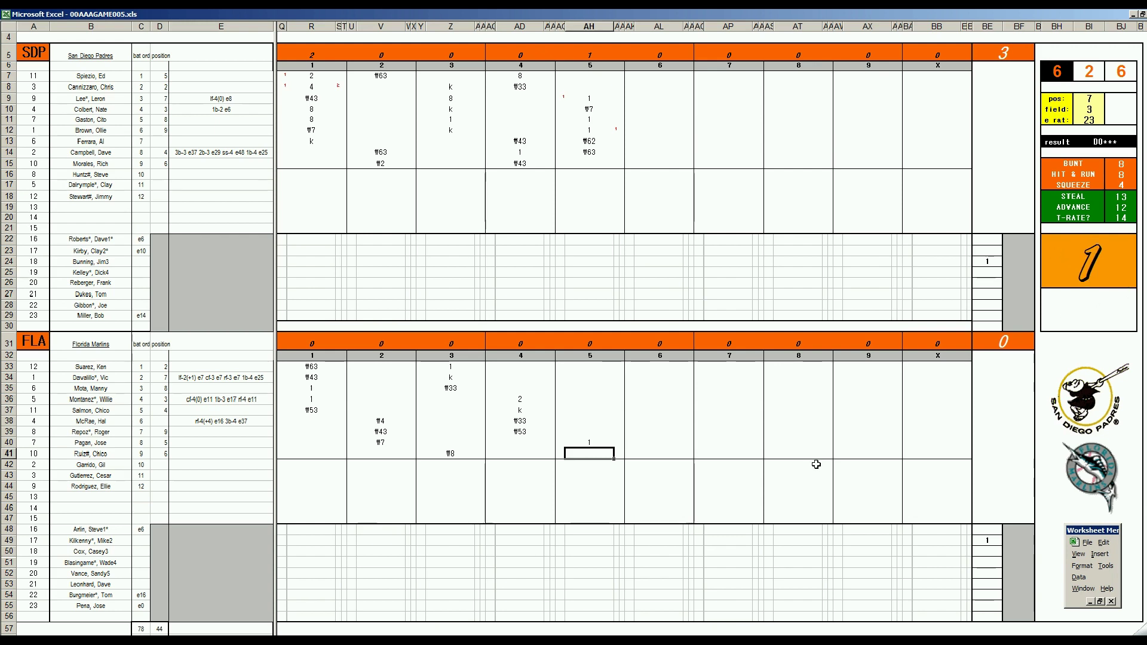
type("3")
key("Return")
- Mark runs scored for rows 40, 33 and 41, entering 1 for row 33
key("Right")
key("Up")
key("Left")
key("Left")
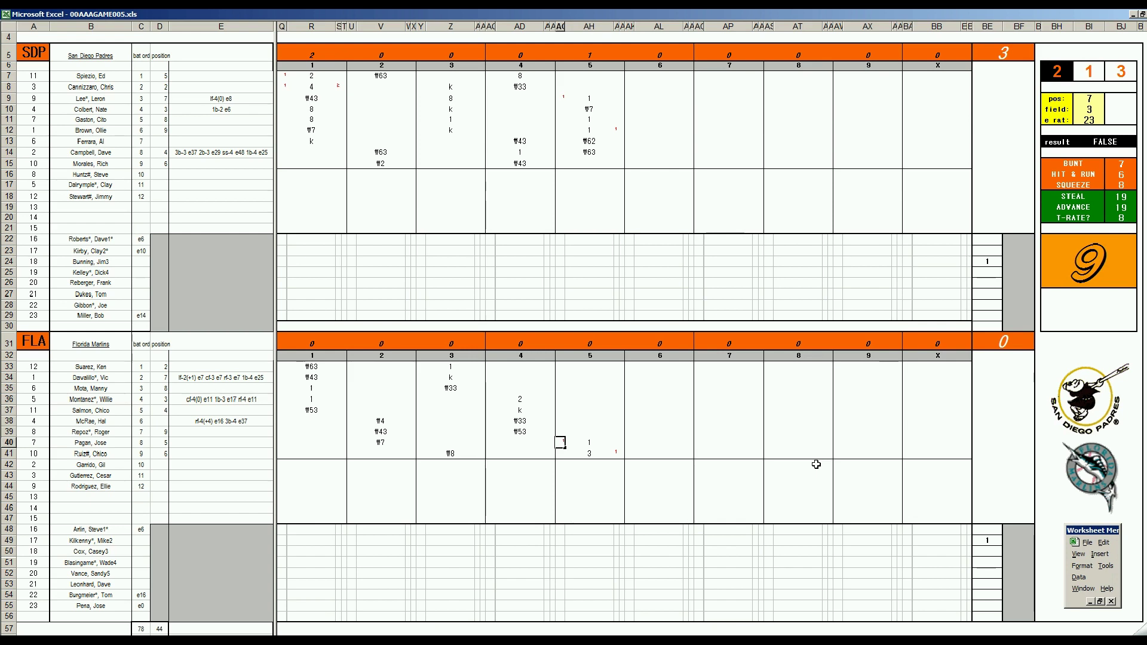
type("1")
key("Tab")
key("Up")
key("Up")
key("Up")
key("Up")
key("Up")
key("Up")
key("Up")
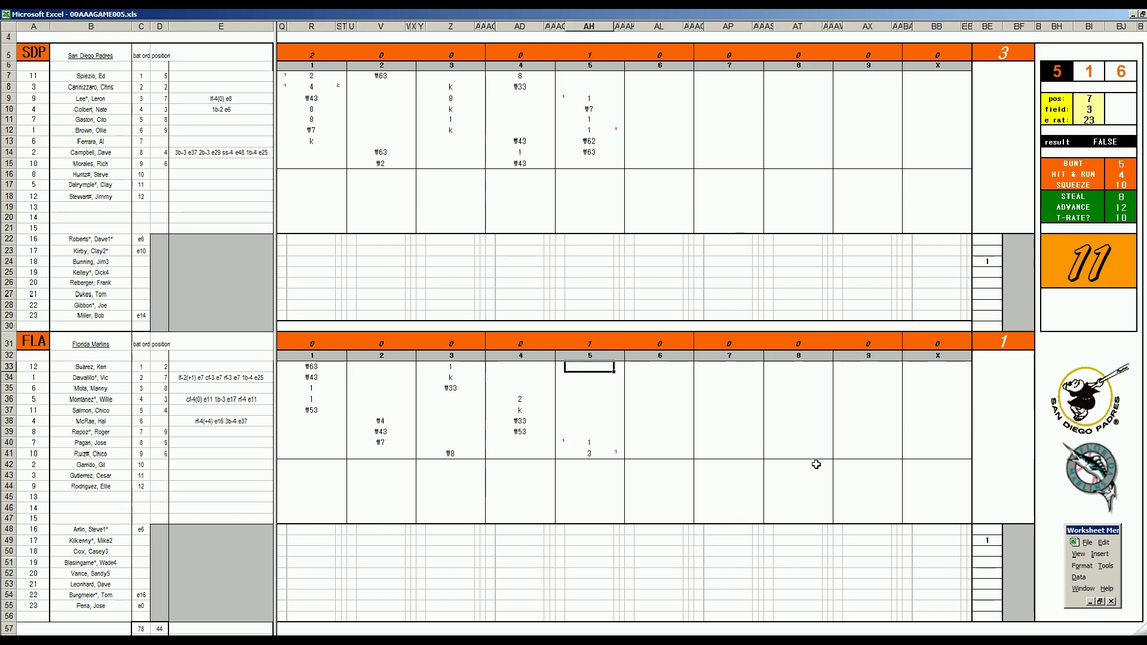
type("1")
key("Tab")
type("1")
key("Return")
key("Down")
key("Down")
key("Down")
key("Down")
key("Down")
key("Down")
key("Down")
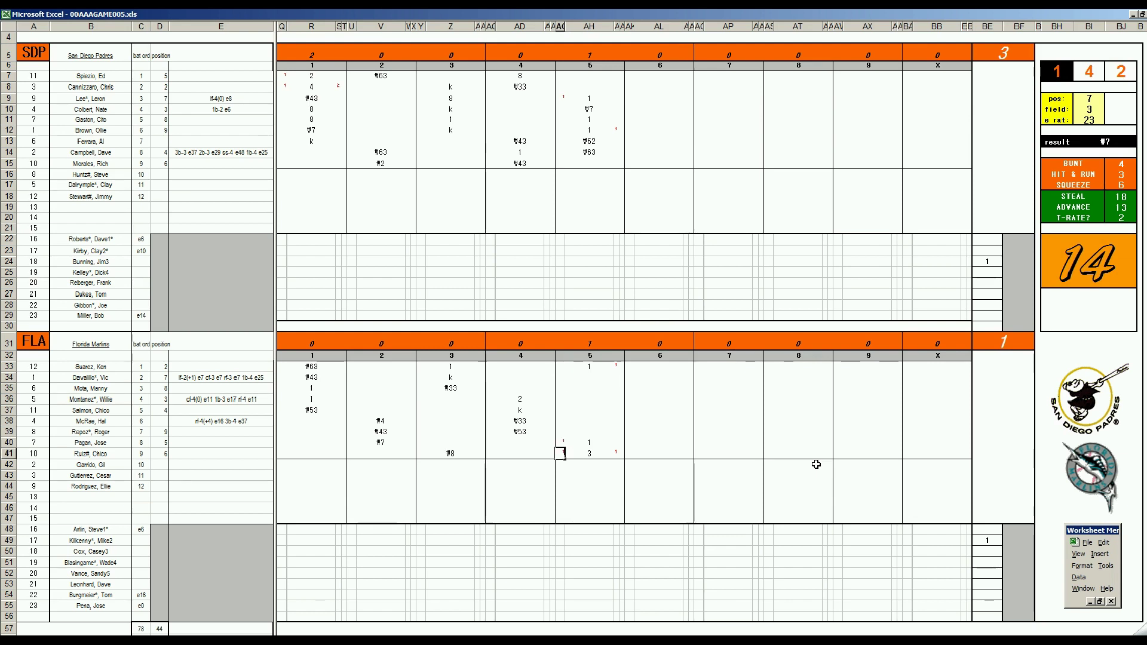
type("1")
key("Tab")
key("Up")
key("Up")
key("Up")
key("Up")
key("Up")
key("Up")
key("Up")
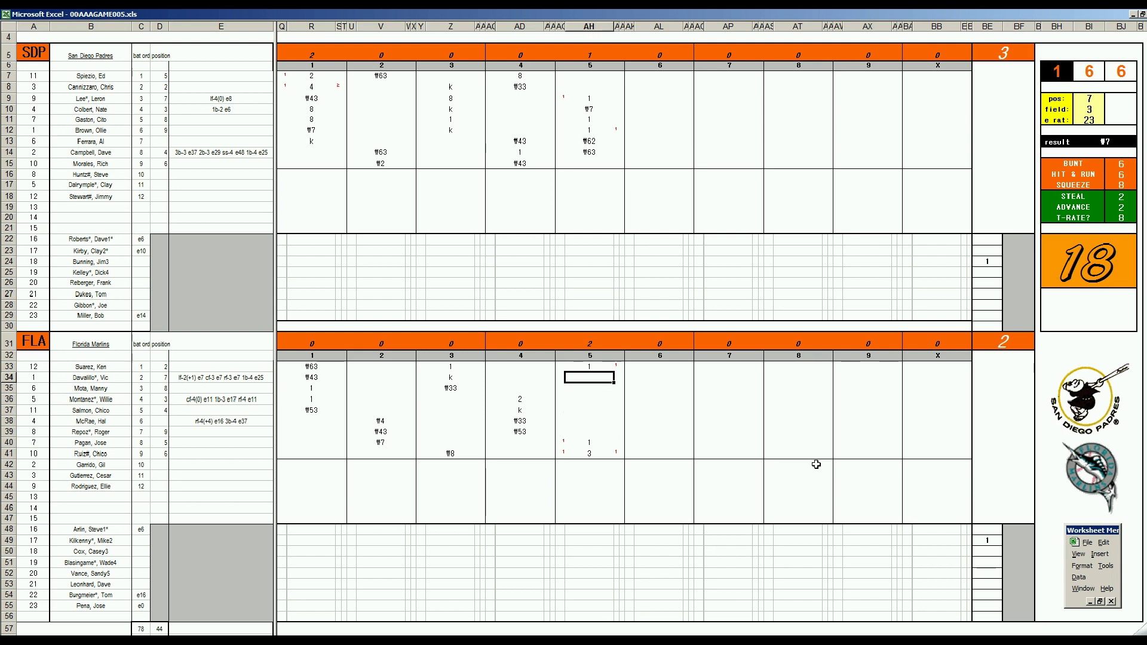
- Log a \64 out and a 1 for row 35, and set fielder position 6
type("\\64")
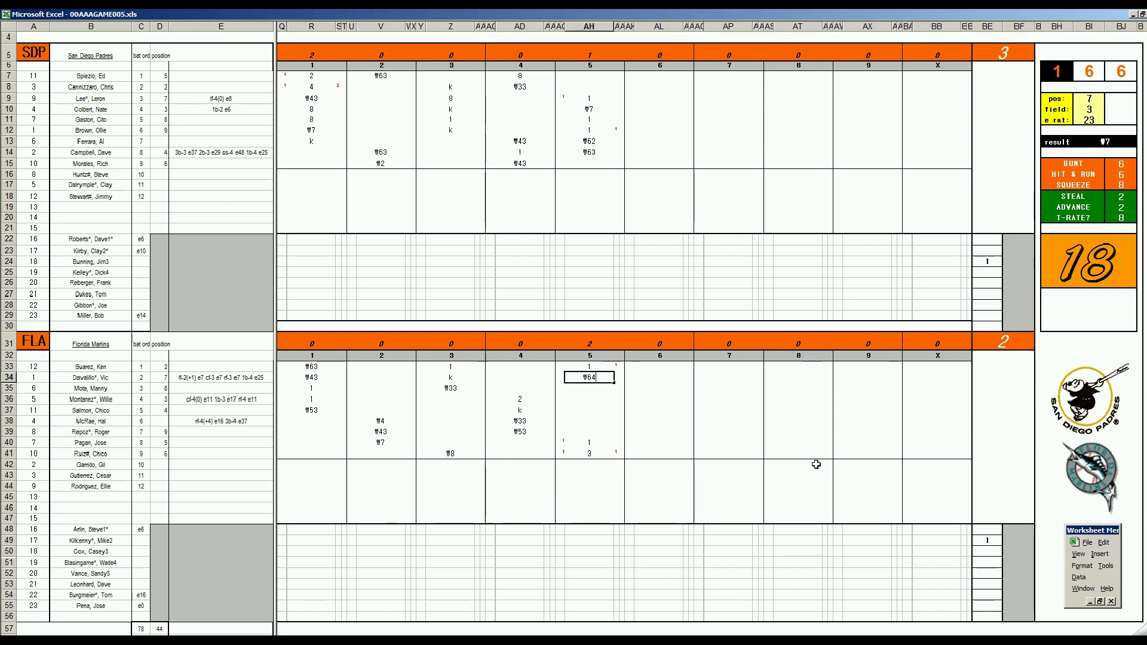
key("Return")
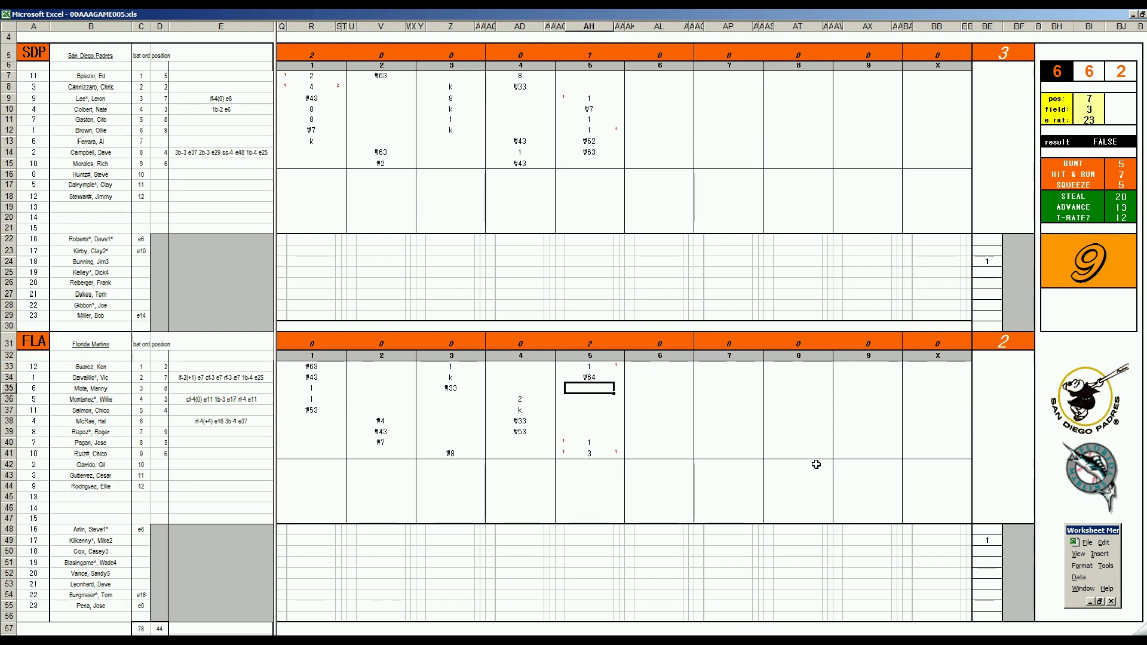
type("1")
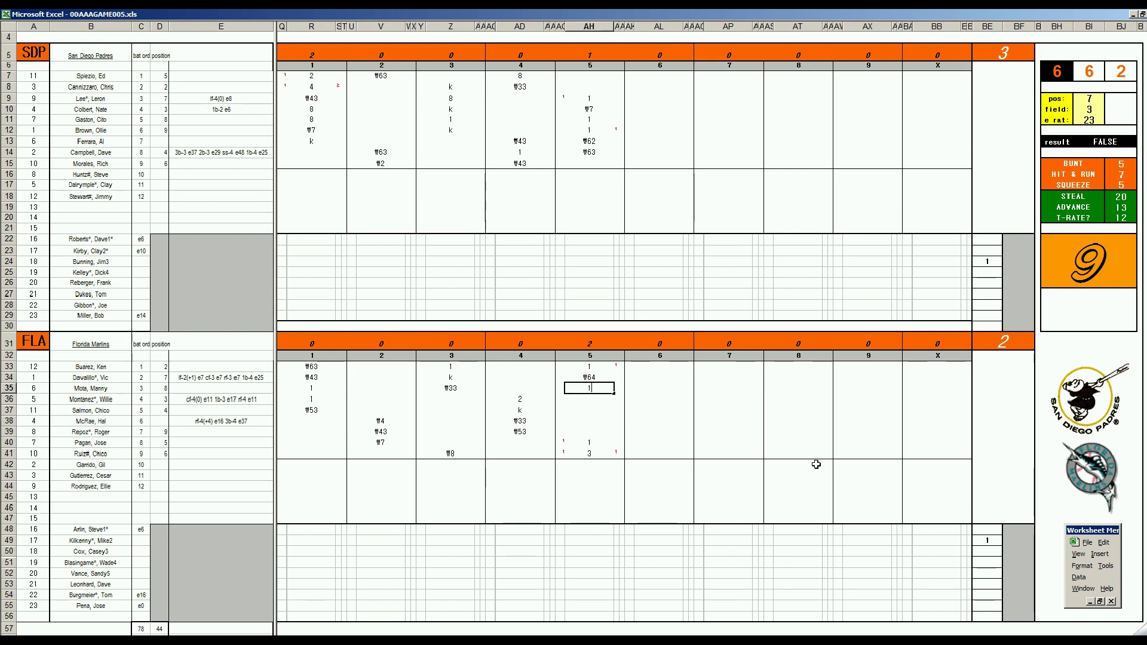
key("Return")
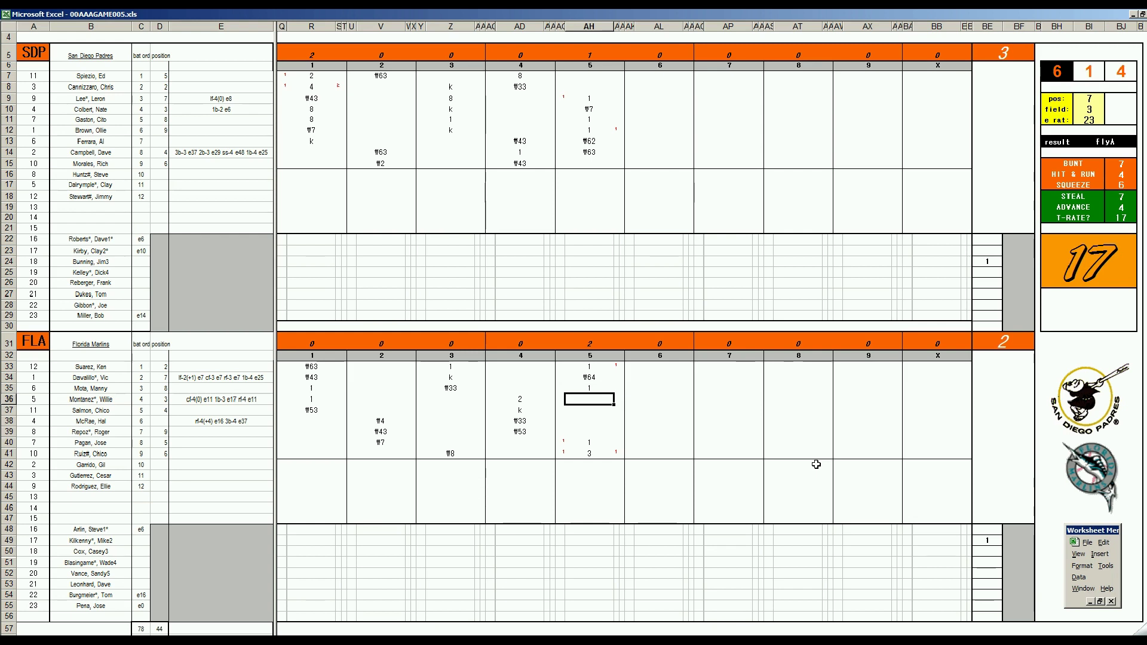
type("6")
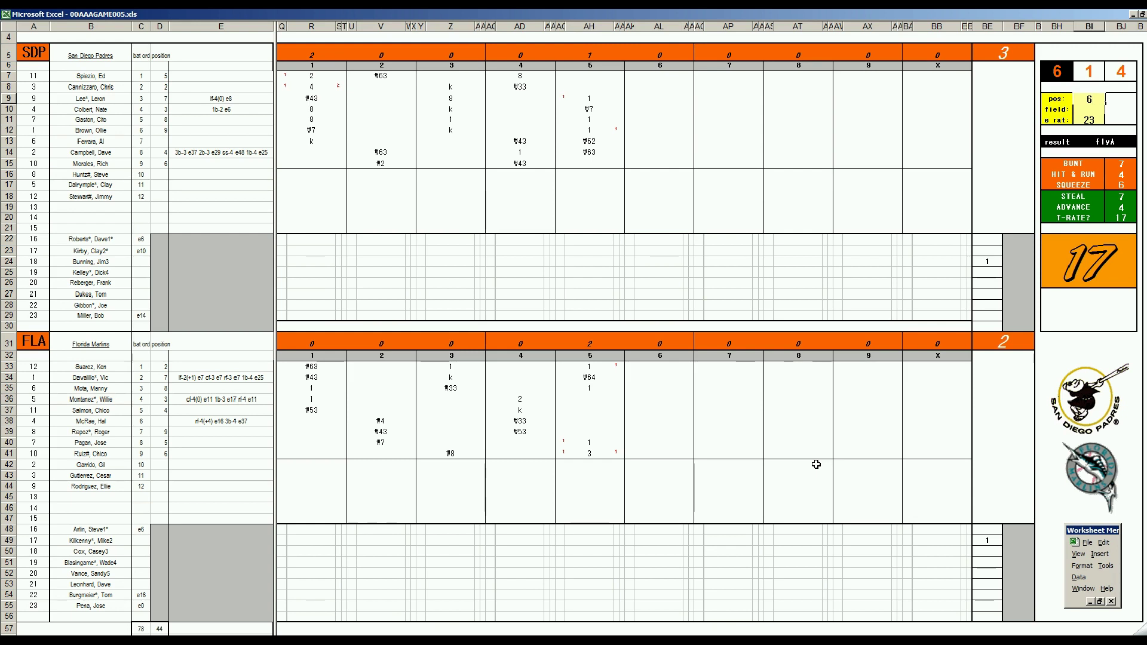
key("Return")
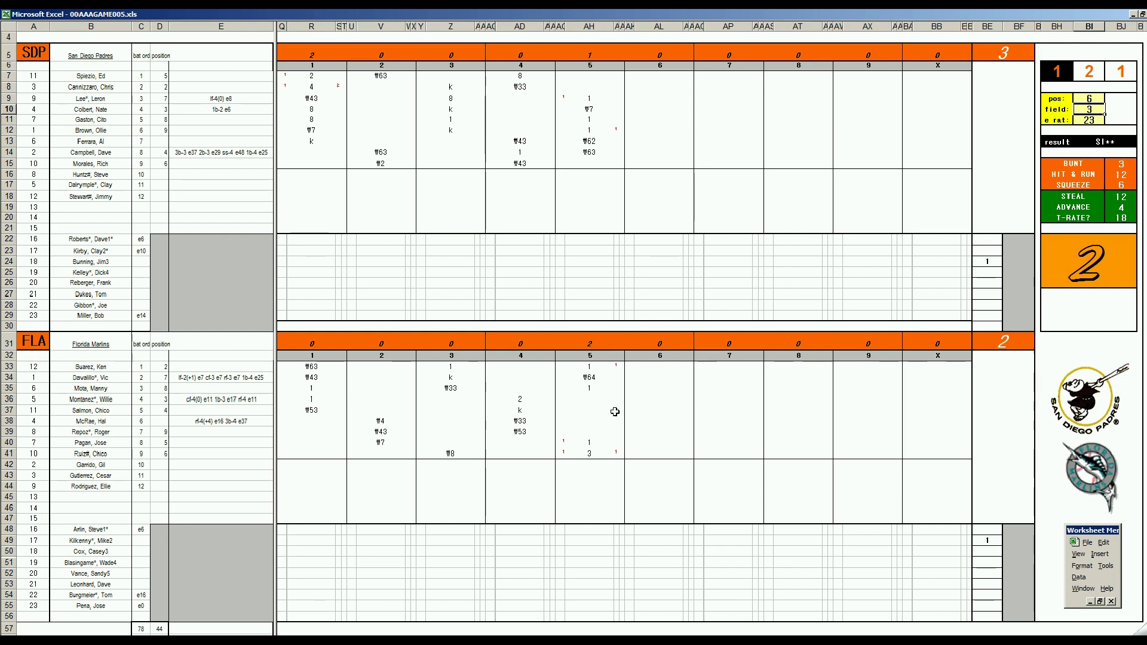
- Enter a single in row 36, mark runs from rows 36 and 34, then k in row 37
left_click(589, 399)
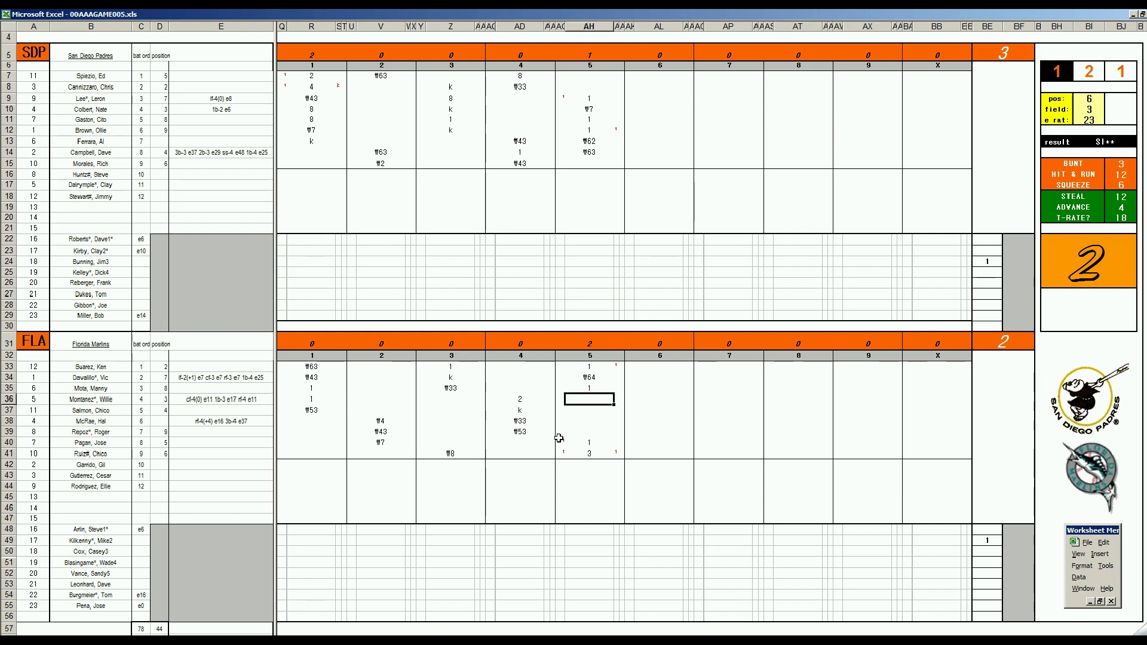
type("1")
key("Tab")
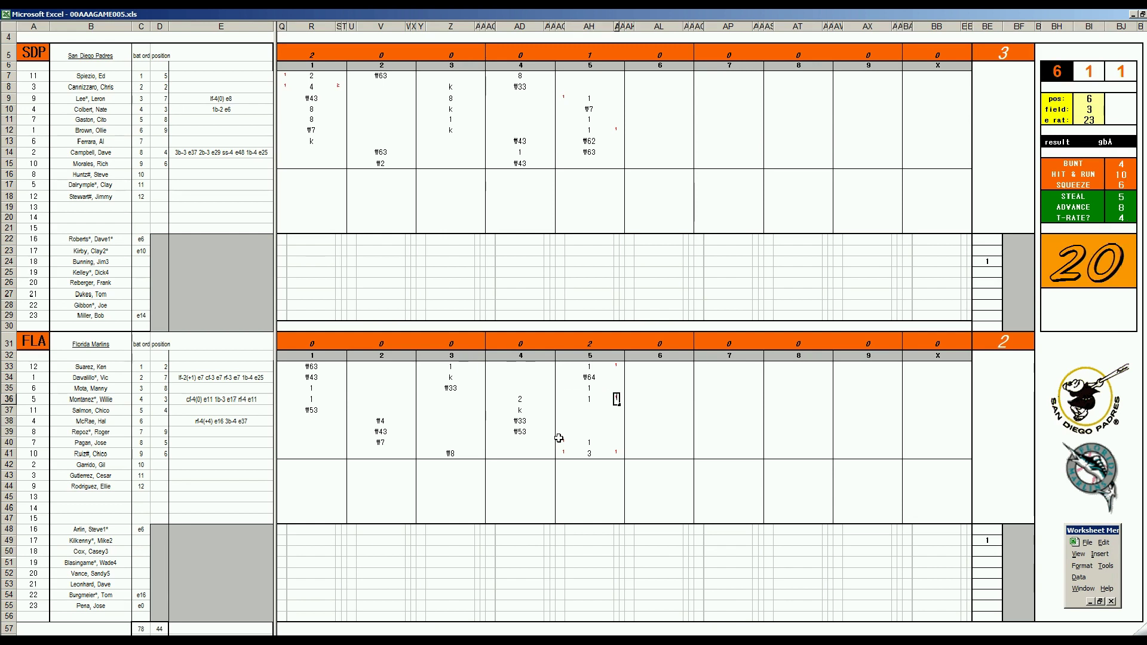
type("1")
key("Left")
key("Left")
key("Up")
key("Up")
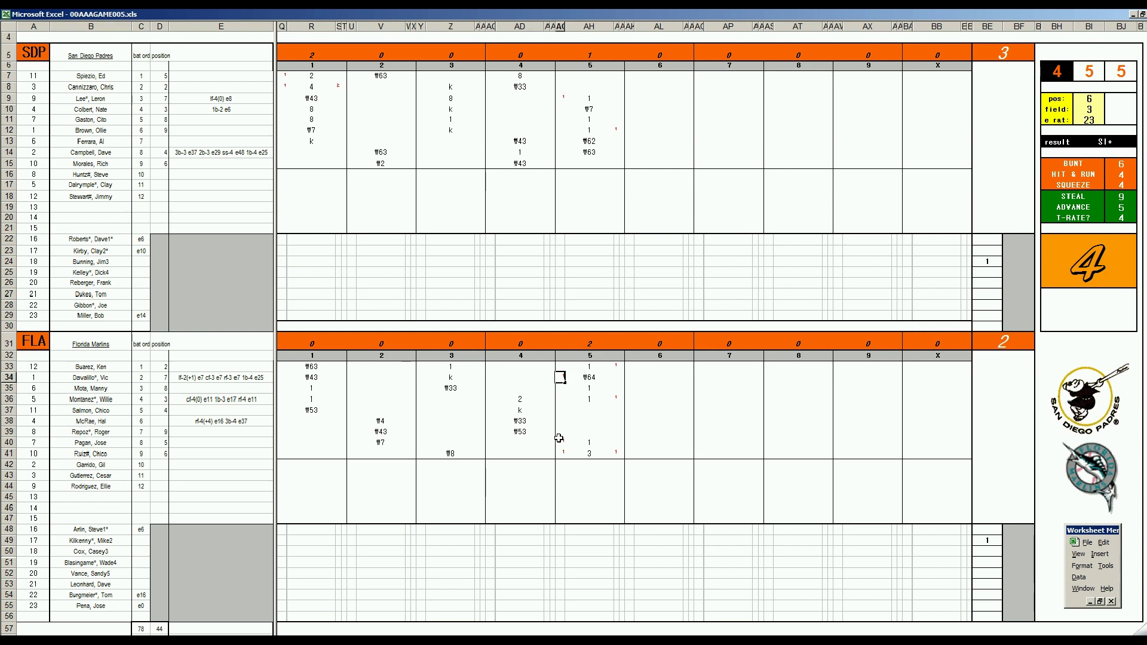
type("1")
key("Right")
key("Down")
key("Down")
key("Down")
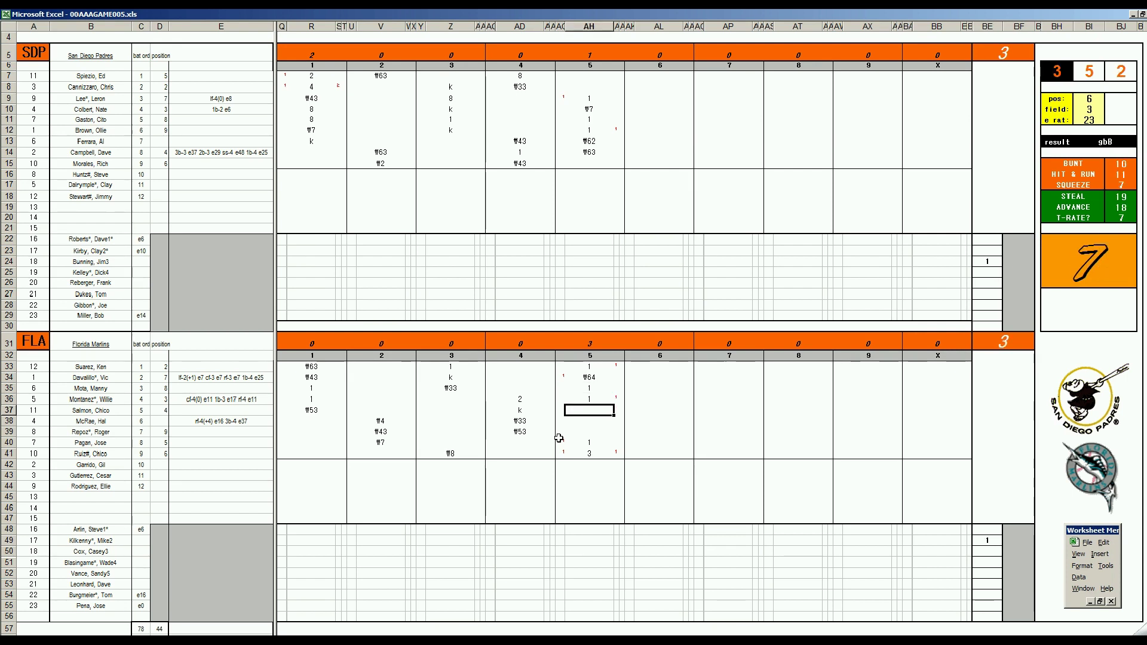
type("k")
key("Return")
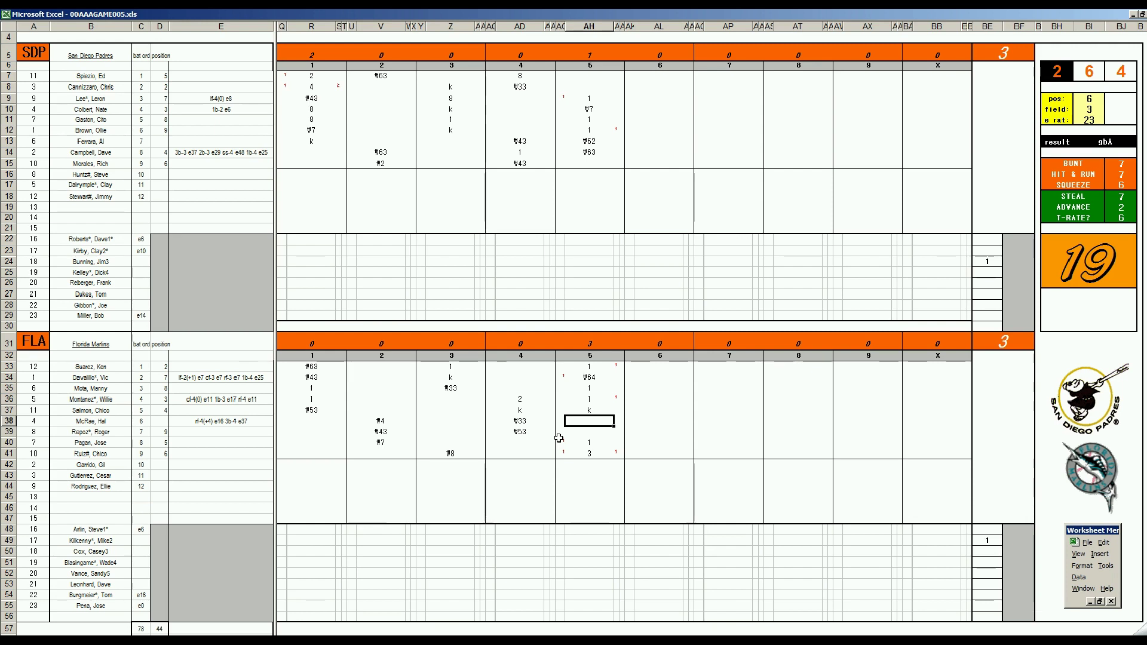
- Enter 2 in AH38 with a red 2, red 1s in AG35 and AG36, then \9 in AH39
type("2")
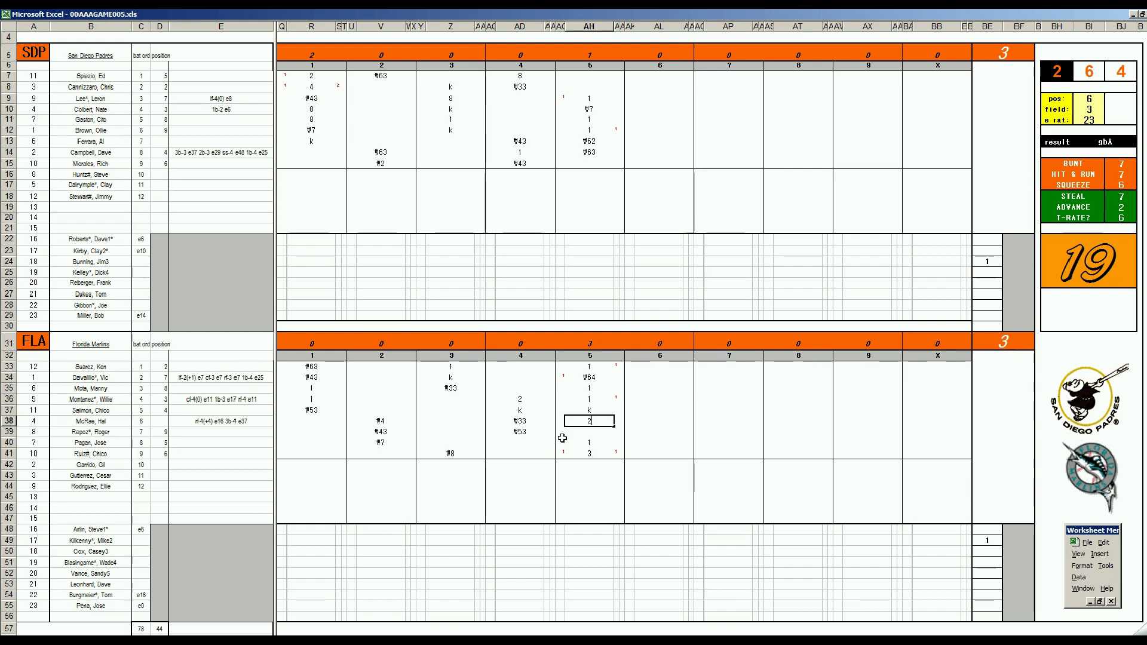
key("Return")
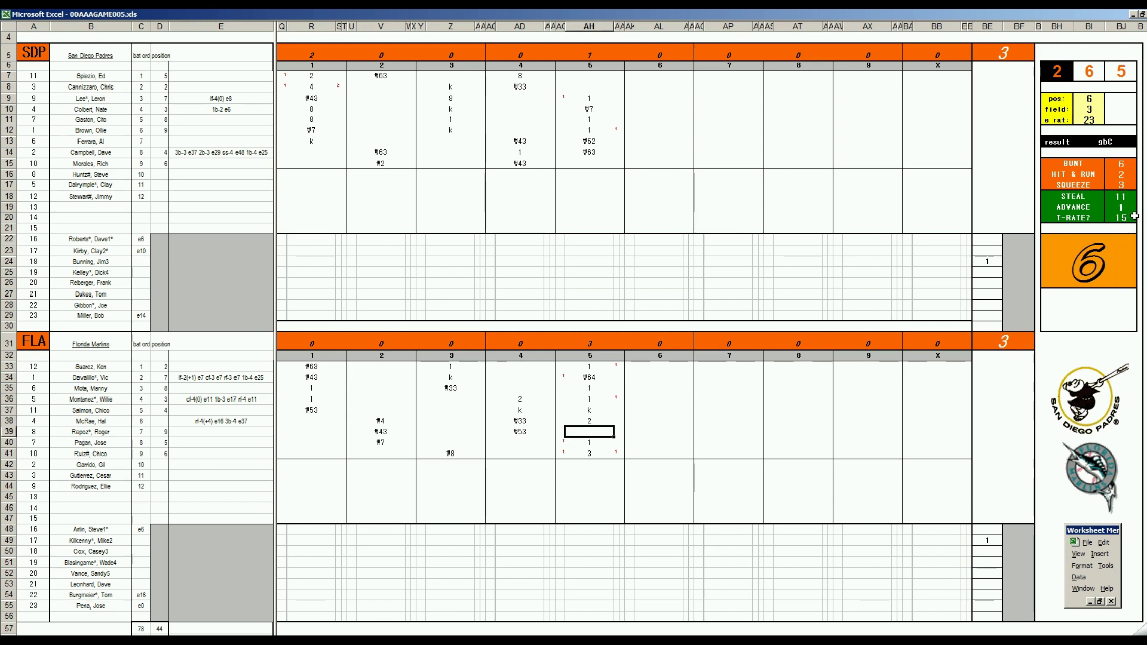
key("Up")
key("Right")
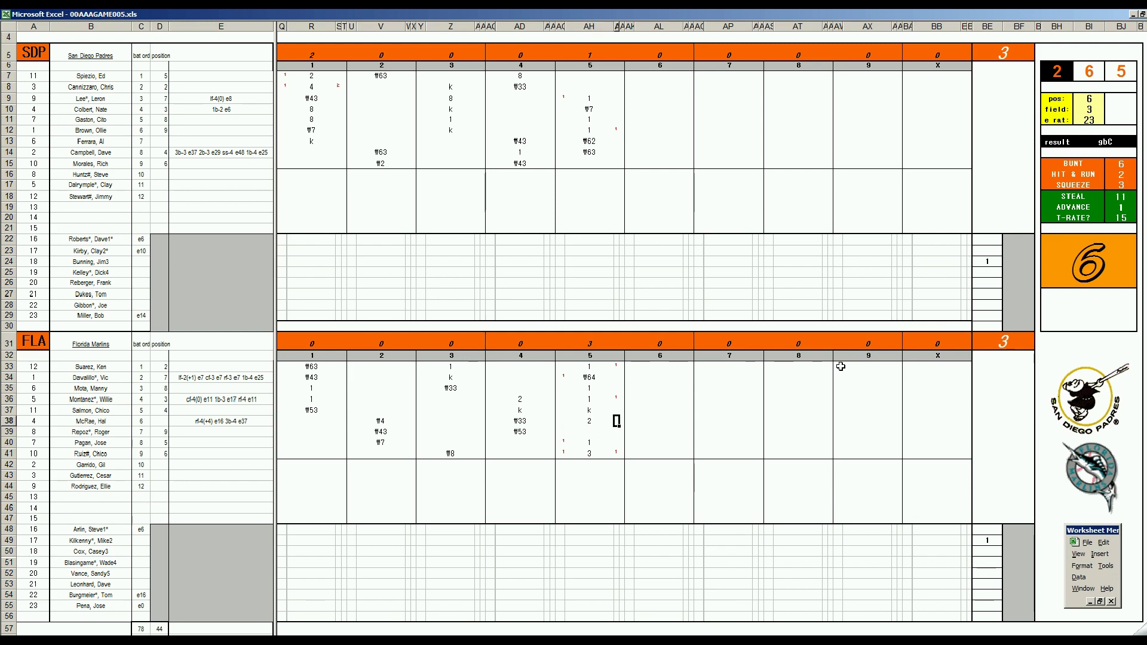
type("2")
key("Left")
key("Left")
key("Up")
key("Up")
key("Up")
type("1")
key("Return")
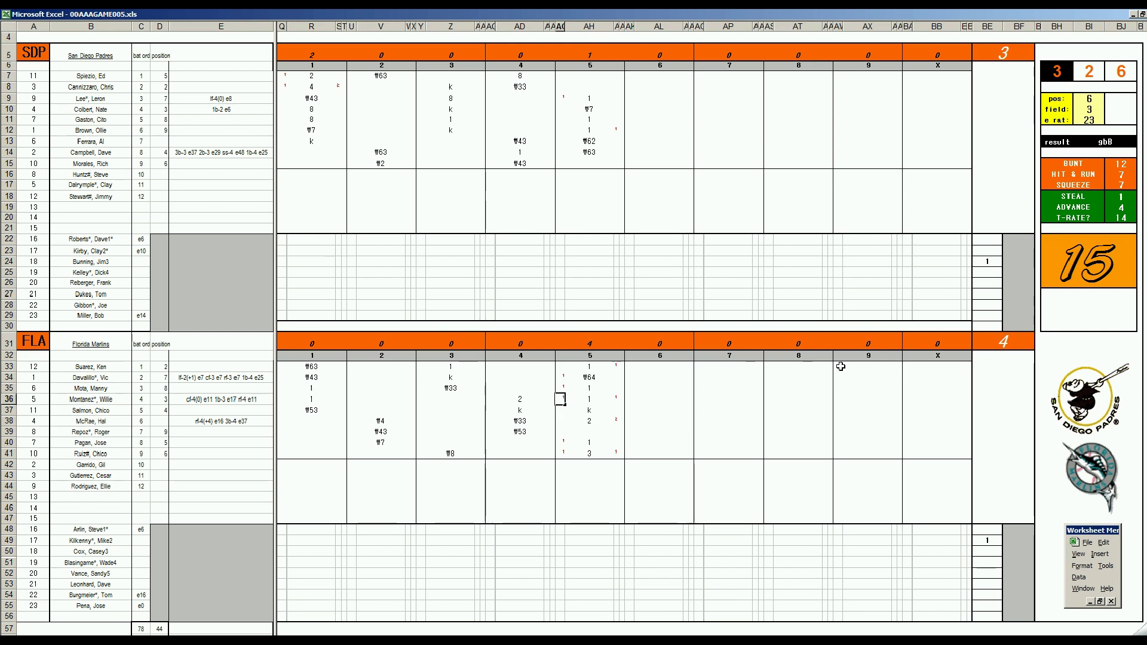
key("Return")
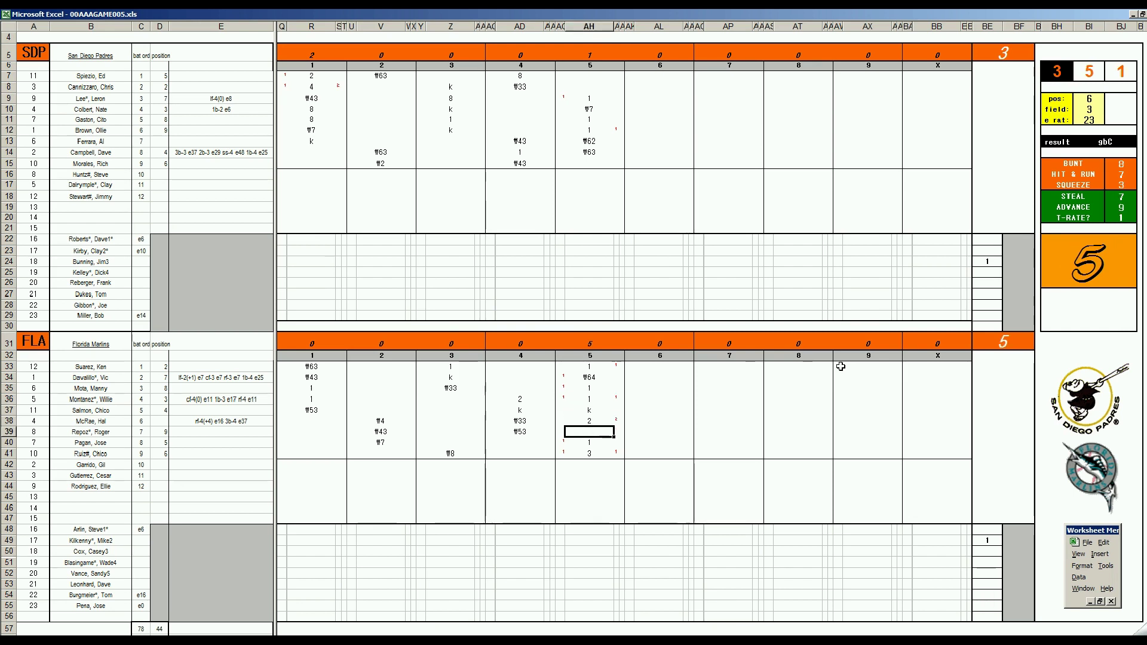
type("\\9")
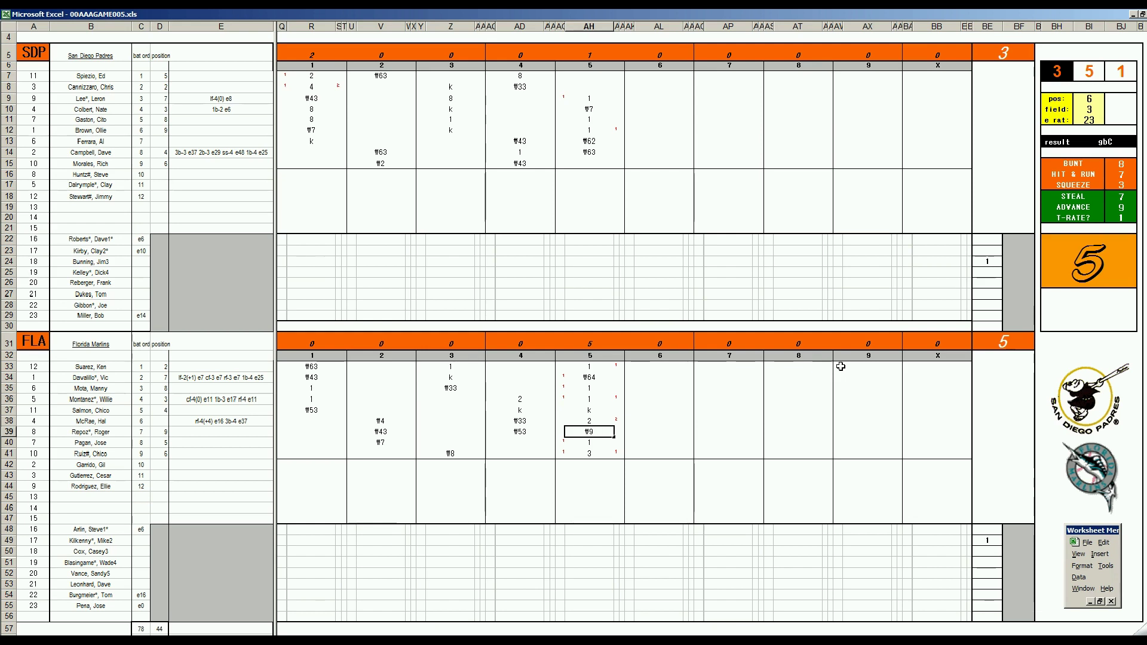
- Enter 1 in AL15 and 8 in AL7 for the Padres' 6th, and 5 in BF49
left_click(664, 160)
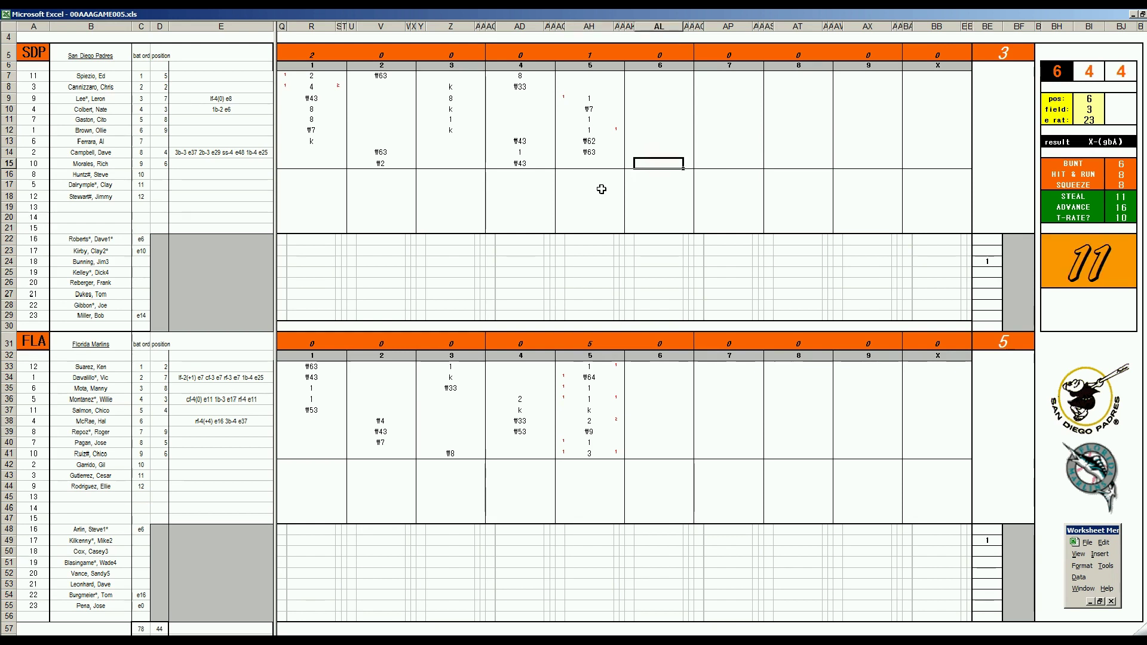
type("1")
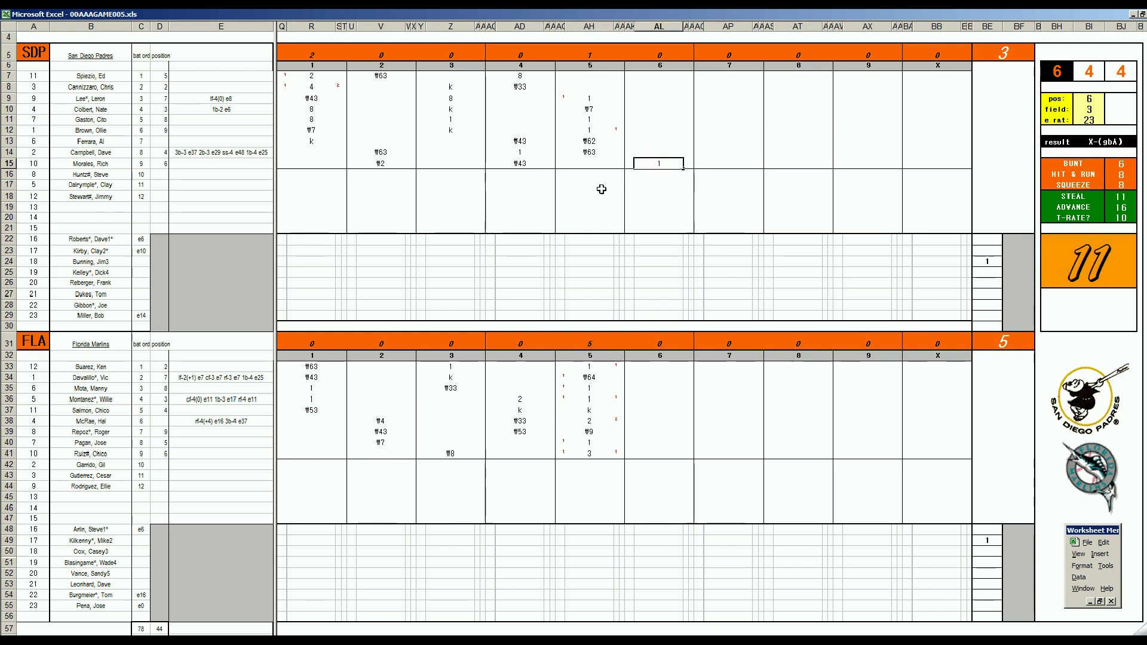
key("Up")
key("Up")
key("Up")
key("Up")
key("Up")
key("Up")
key("Up")
key("Up")
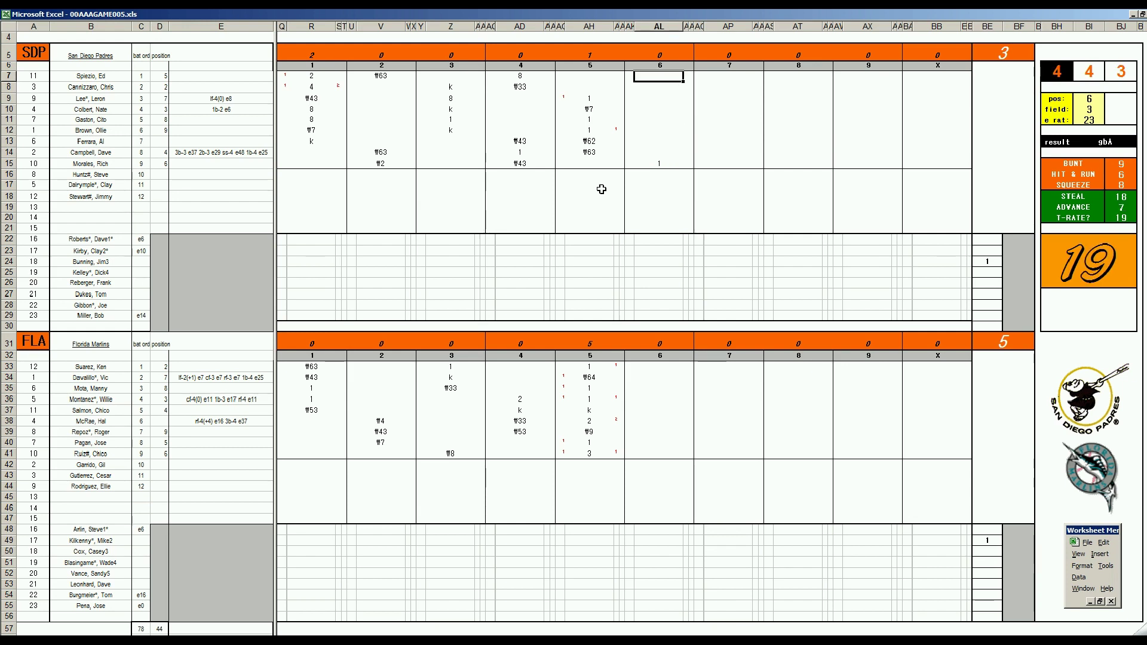
type("8")
left_click(1011, 545)
type("5")
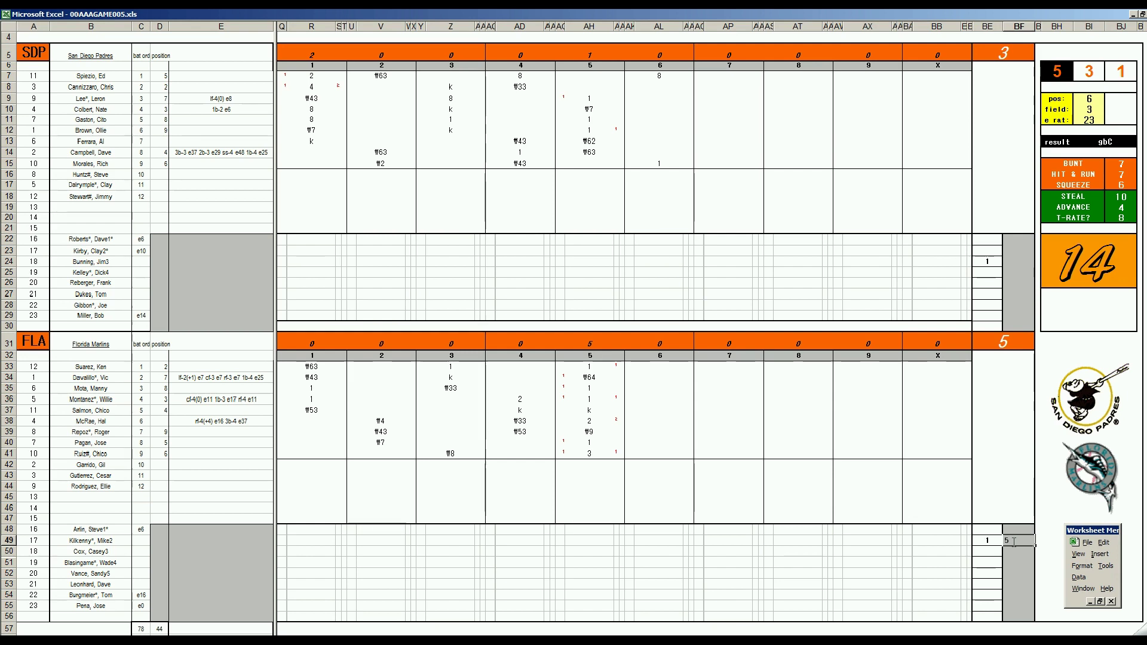
- Enter 6 in BE52 for the row 52 reliever and cc in his 6th-inning cell
key("Left")
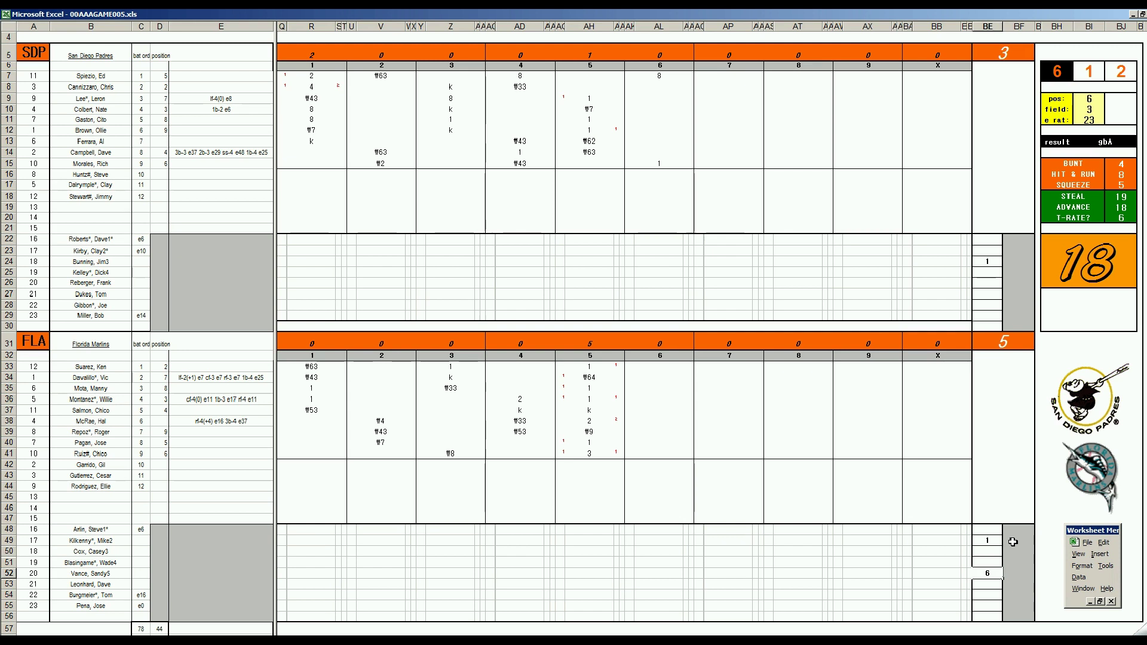
type("6")
key("Left")
key("Left")
key("Left")
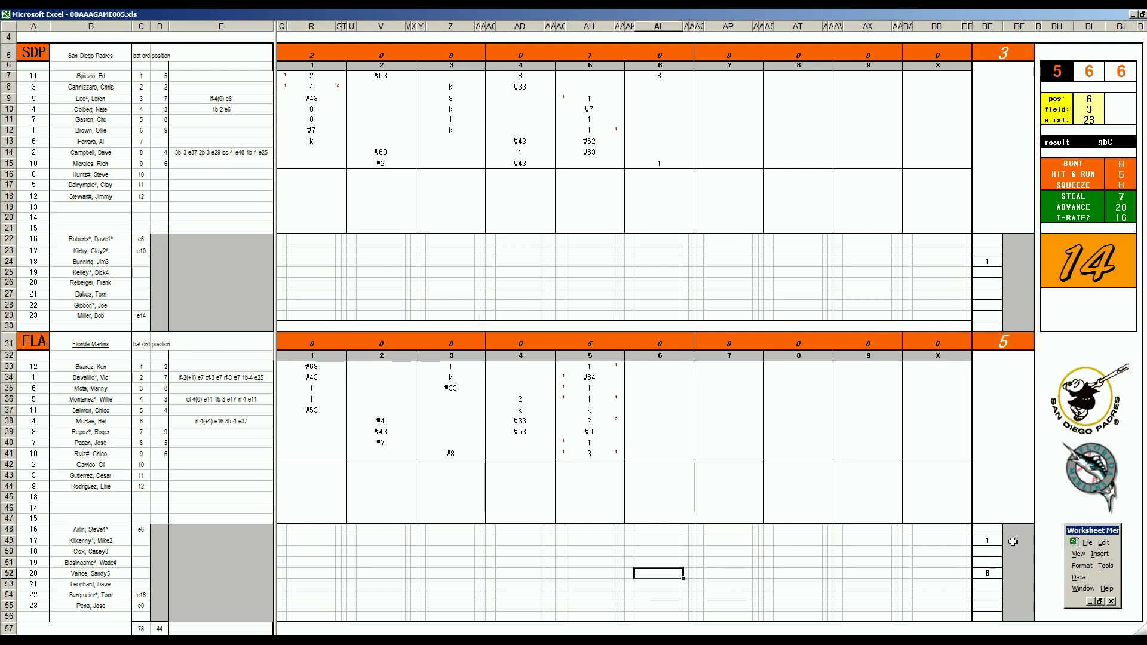
type("cc")
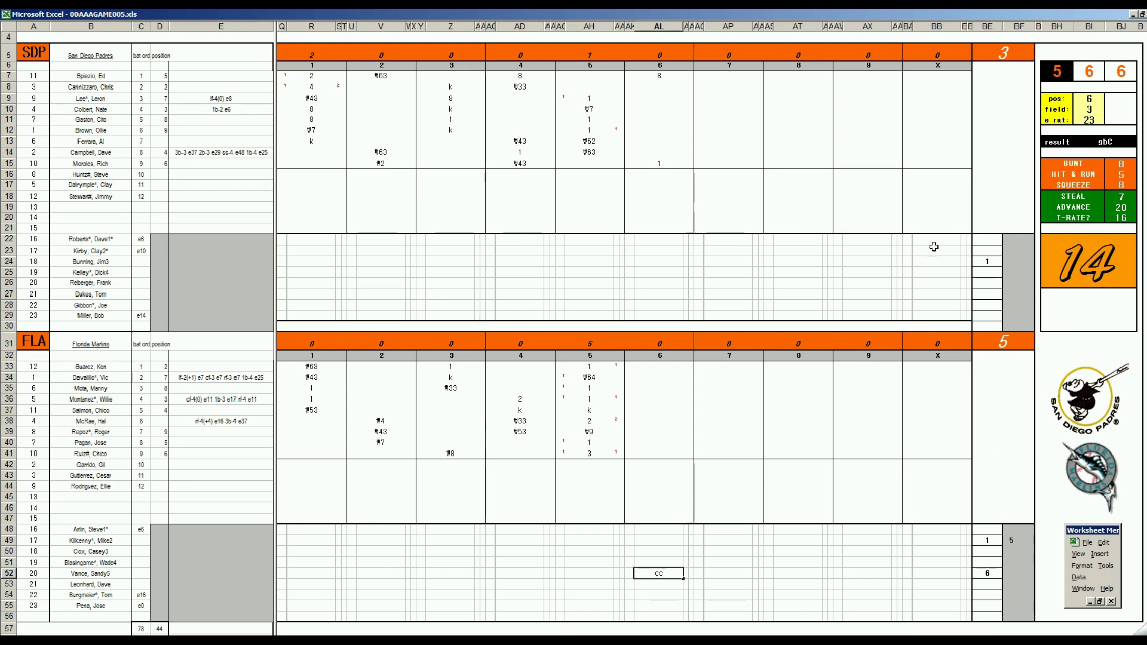
- Enter 1 in row 8's 6th-inning cell with position rating 8 and field rating 2
left_click(655, 88)
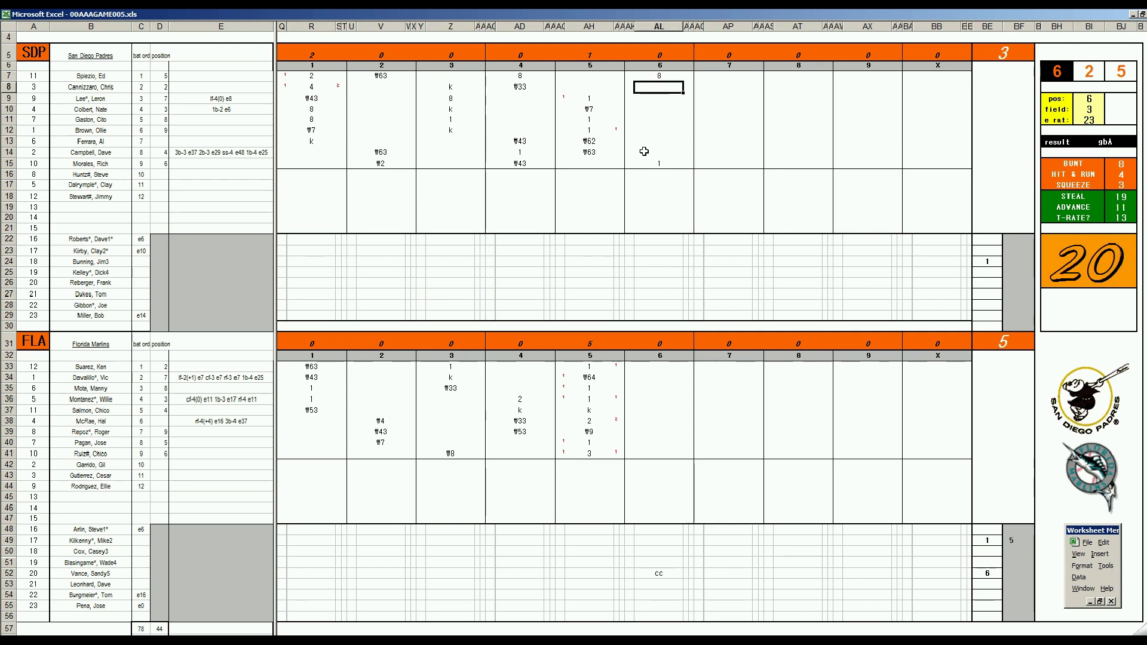
type("1")
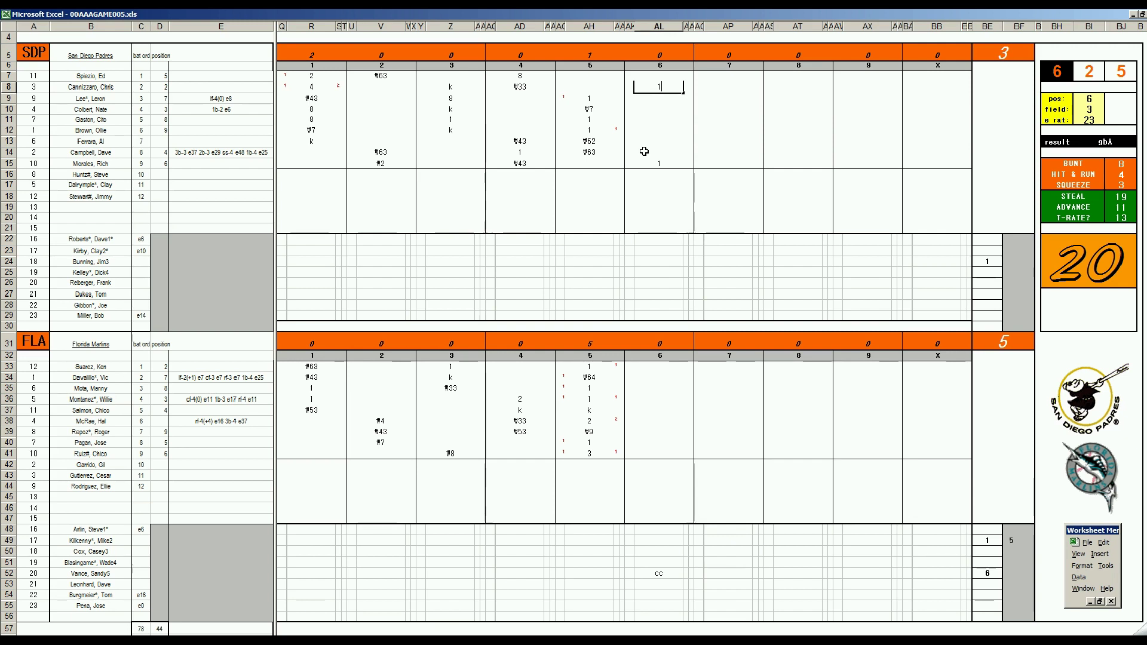
key("Return")
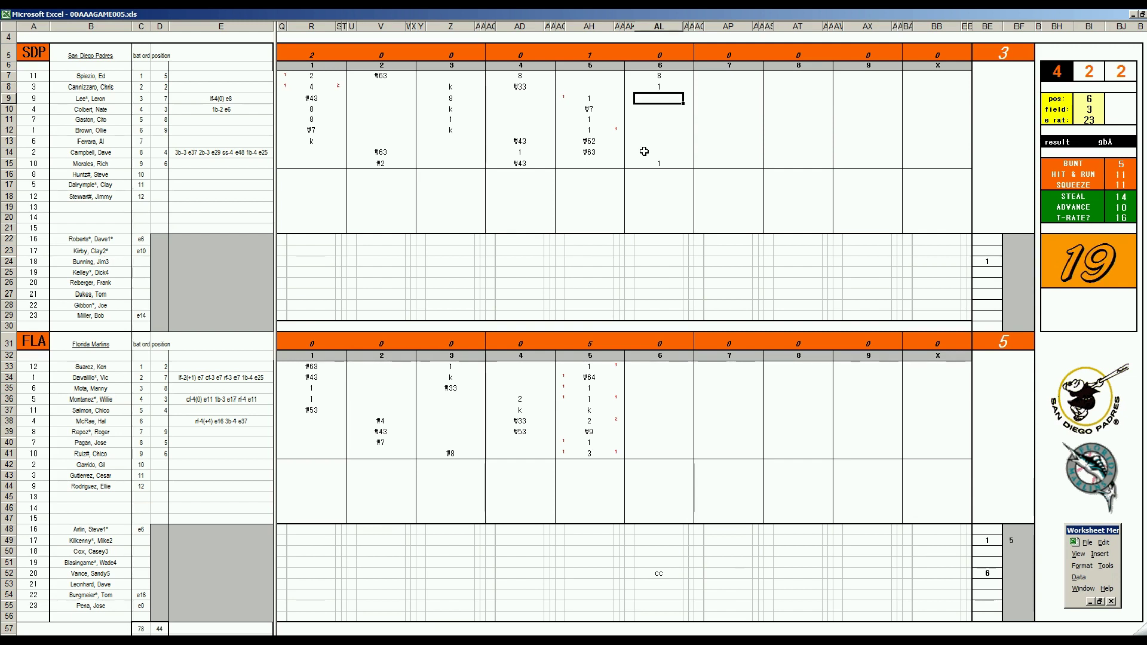
key("Tab")
type("8")
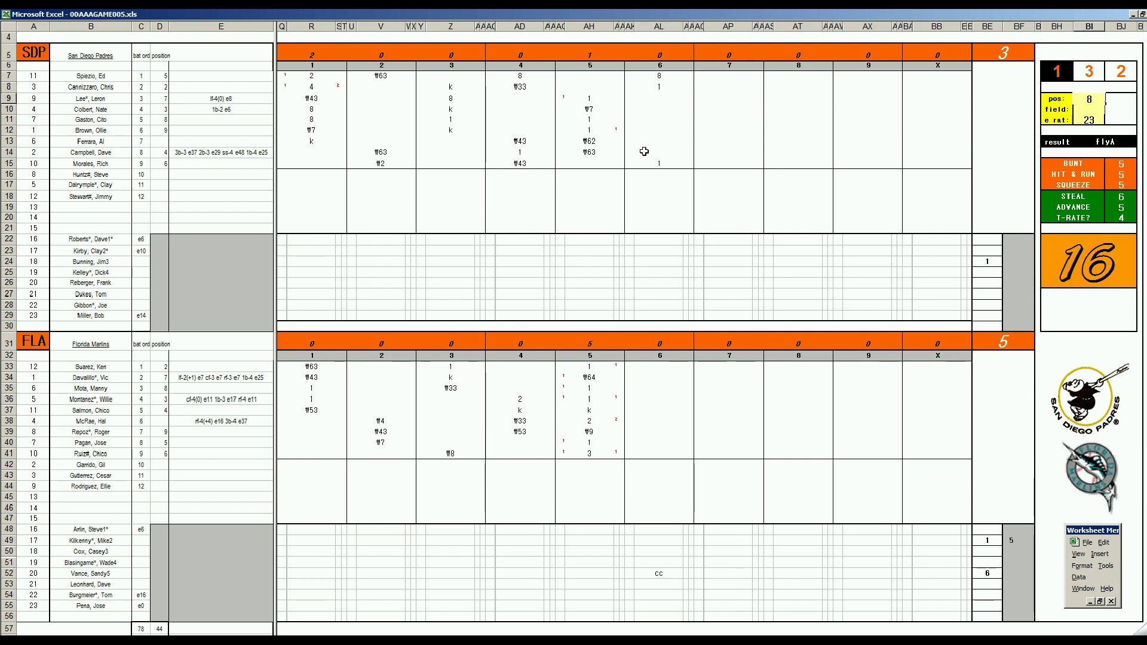
key("Return")
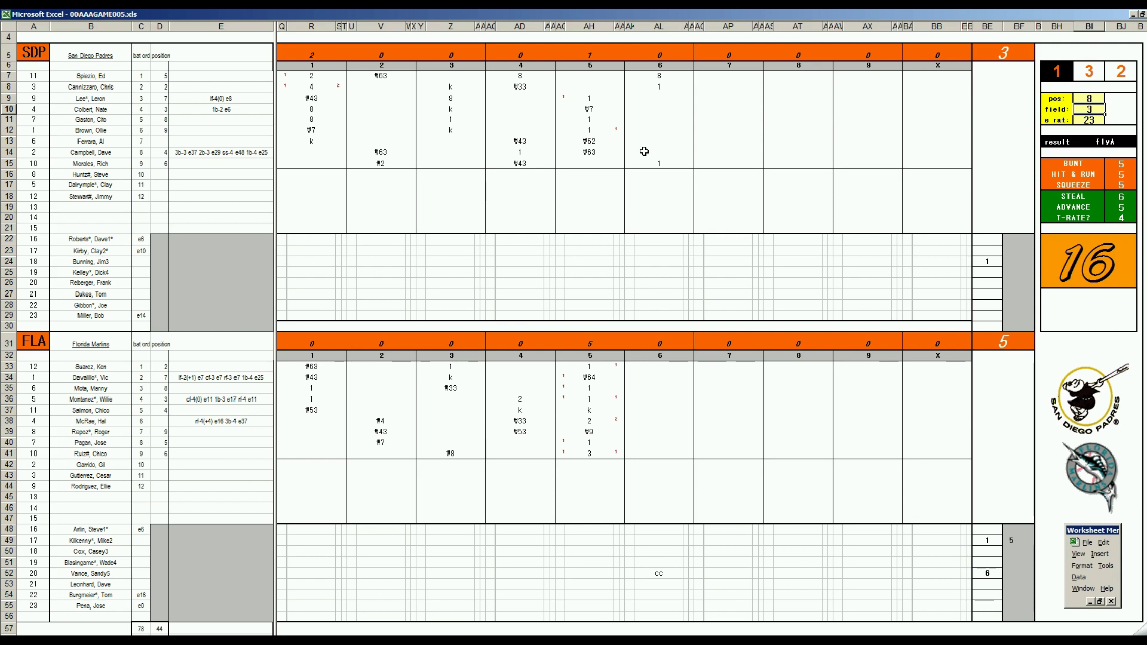
type("2")
key("Return")
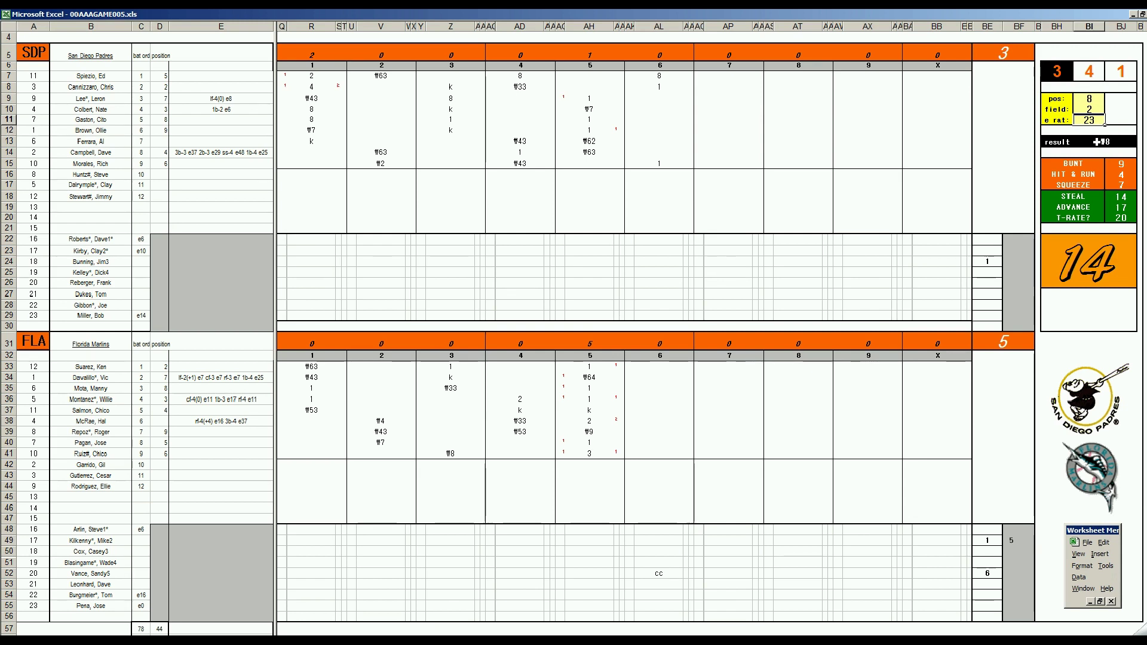
- Record a #8 flyout for row 9 with position 4 and field 4
left_click(661, 101)
type("#8")
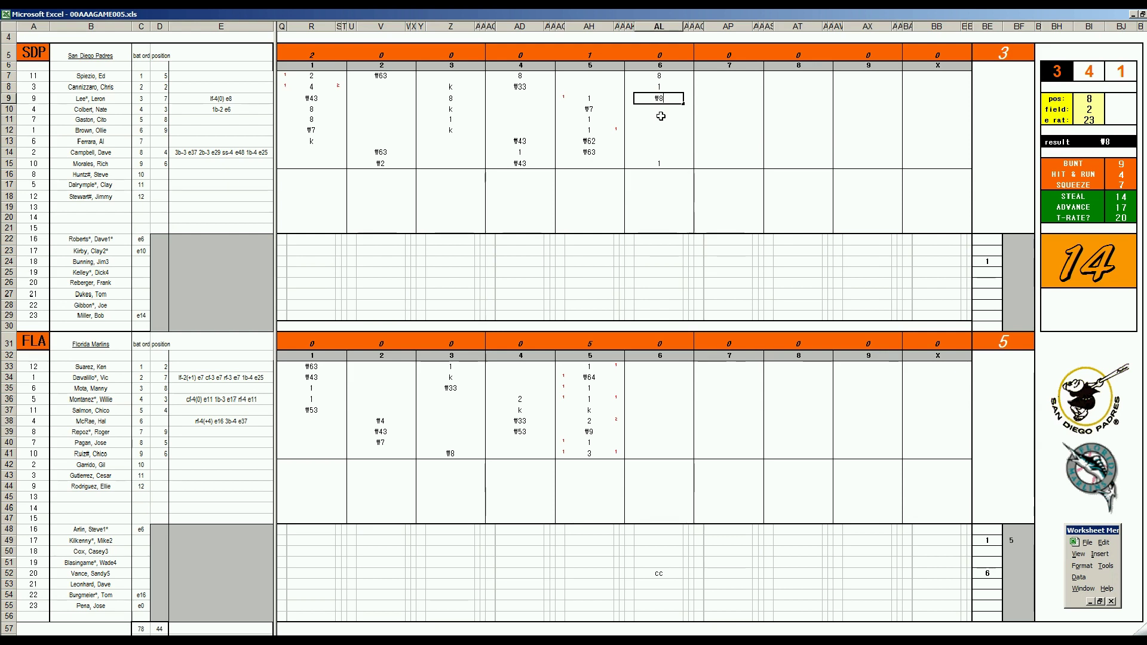
key("Return")
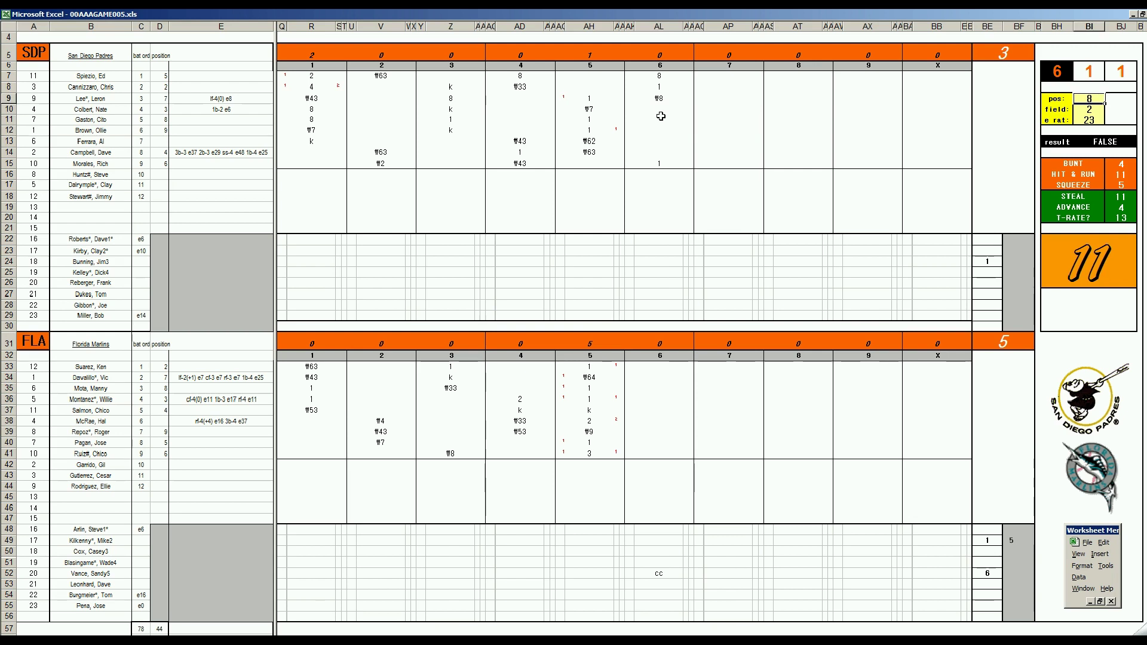
type("4")
key("Return")
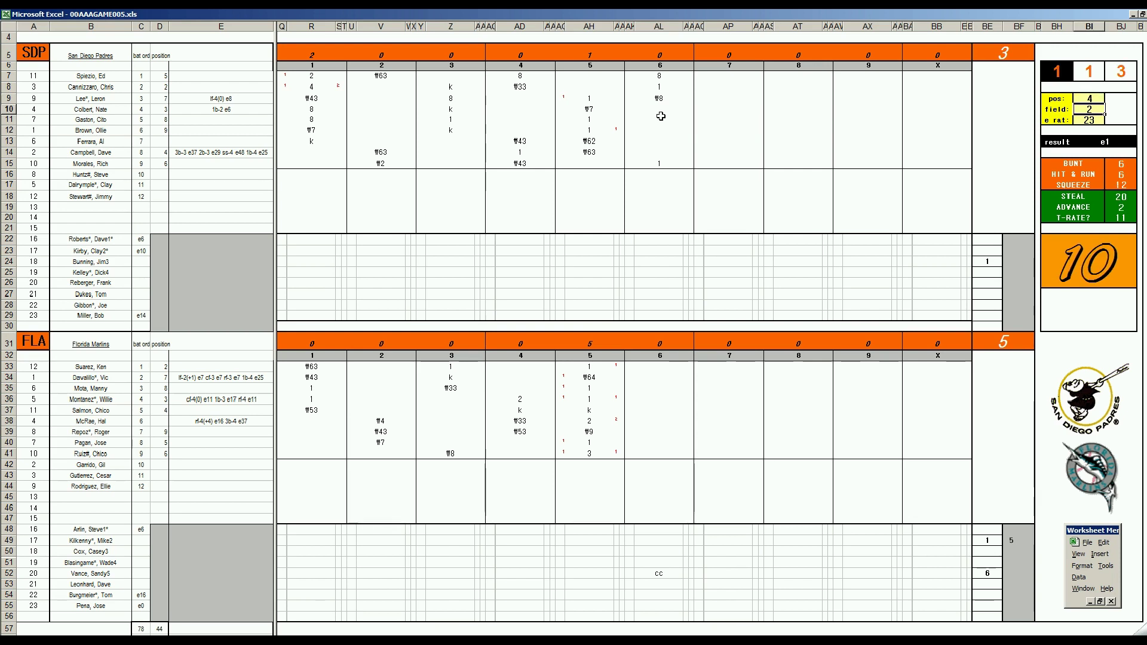
type("4")
key("Return")
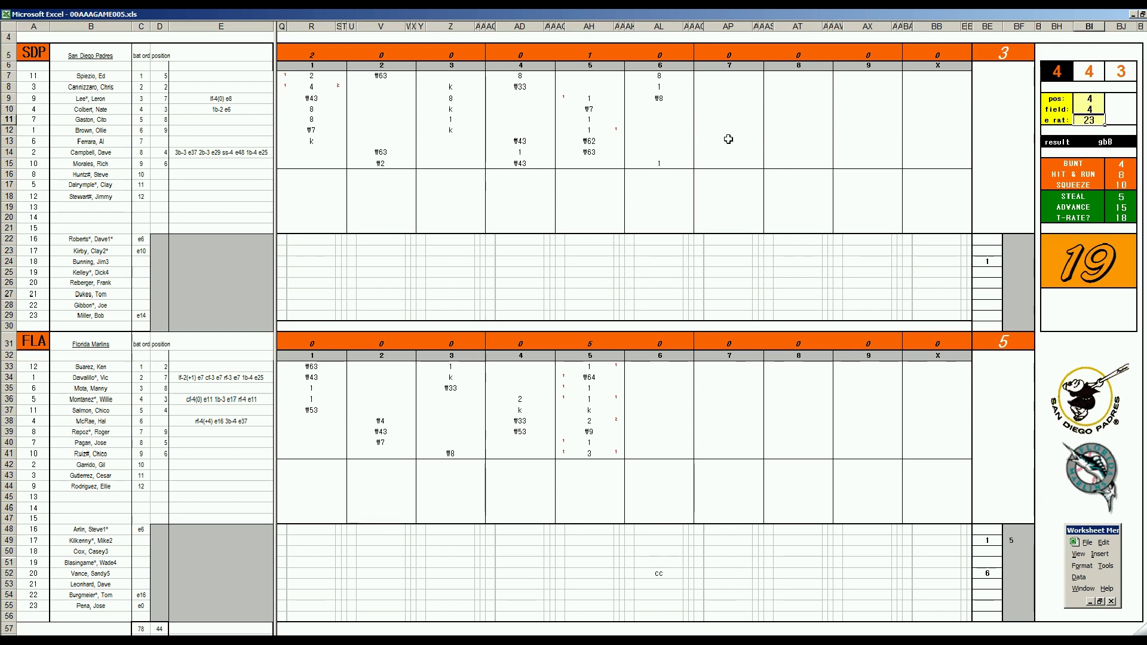
- Record a #43 groundout for row 10, the red-marked run in AL15, and \8 in AL11
left_click(660, 110)
type("#43")
key("Return")
key("Return")
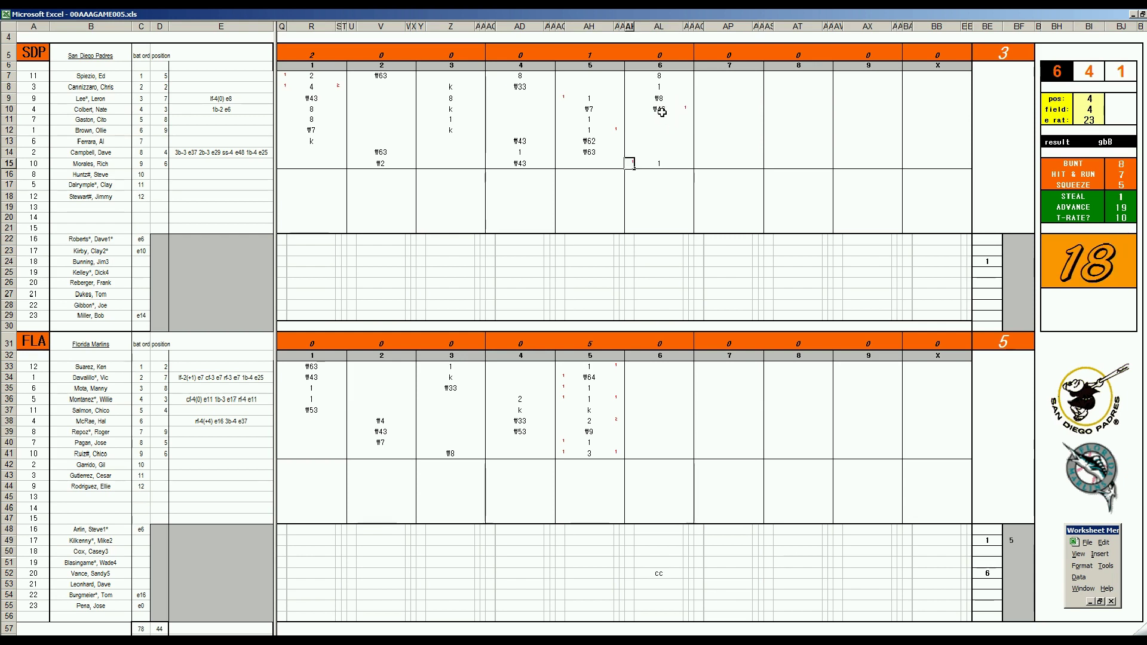
type("1")
key("Return")
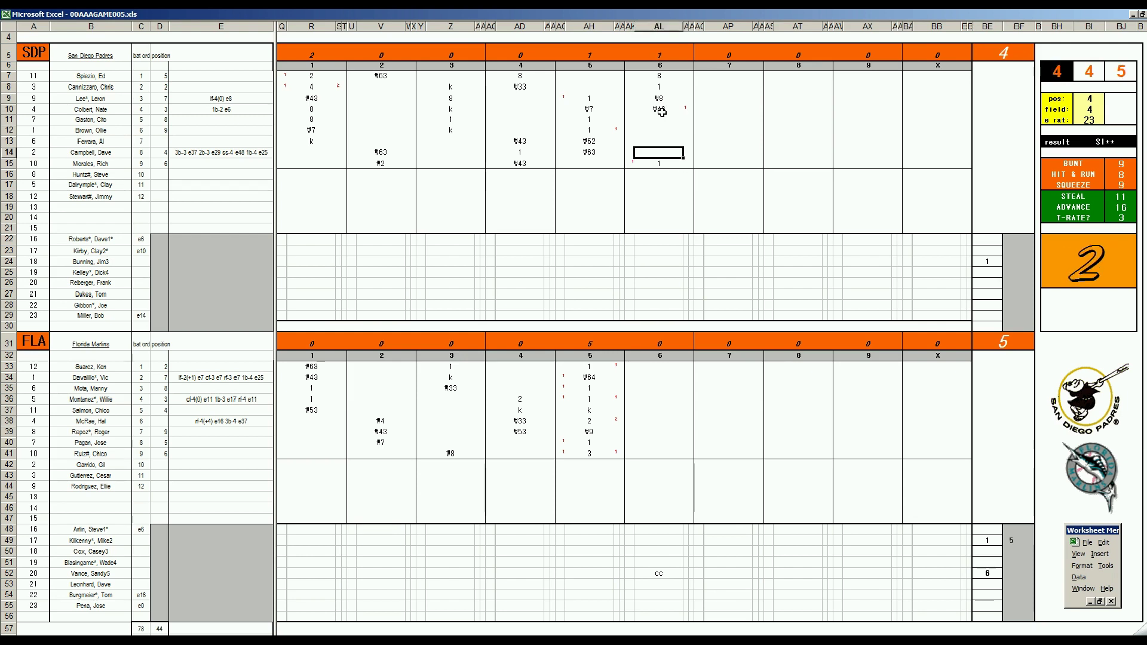
key("Up")
key("Up")
key("Up")
key("Up")
key("Down")
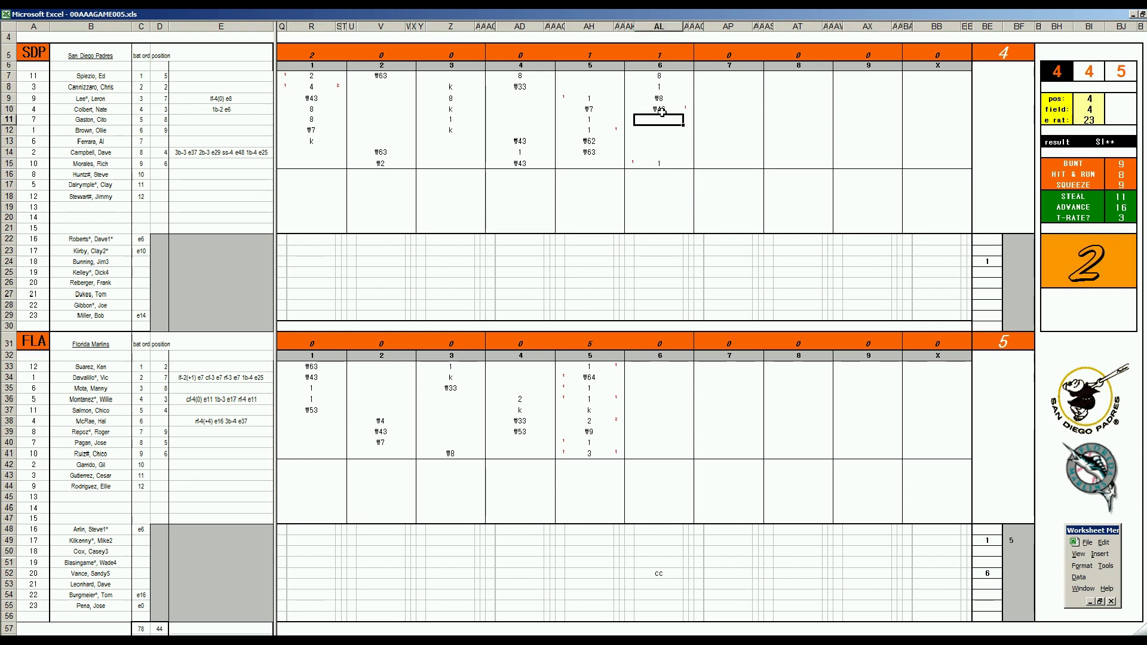
type("\\8")
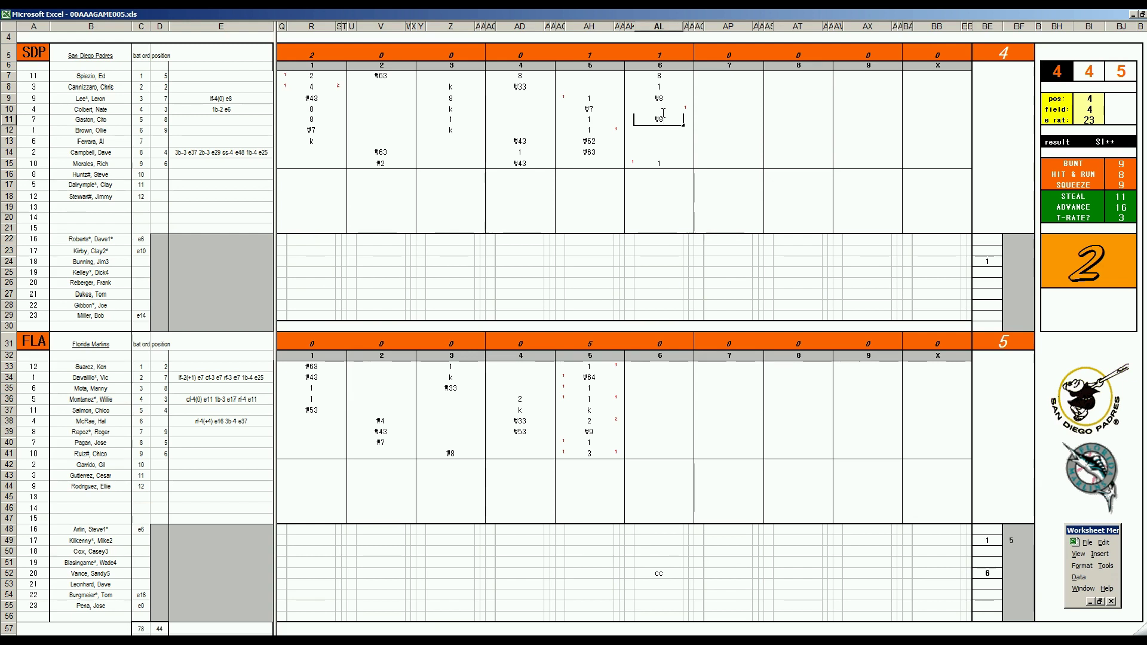
- Record a strikeout in AL40 and a #5 out in AL41 for the Marlins' sixth
left_click(655, 442)
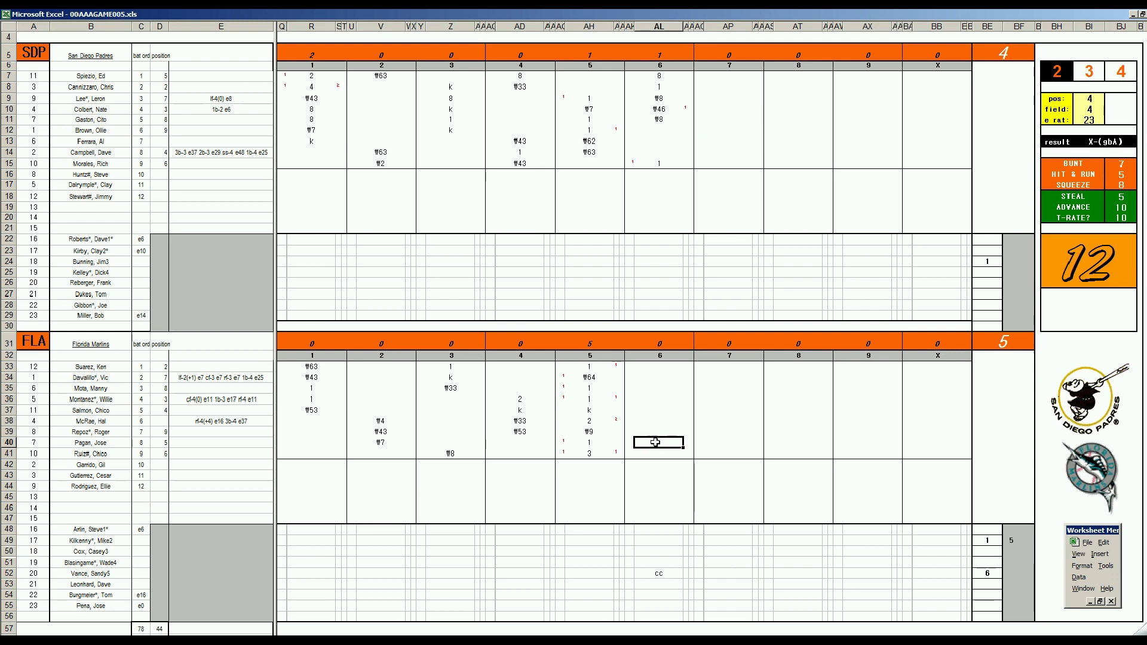
key("F9")
key("Return")
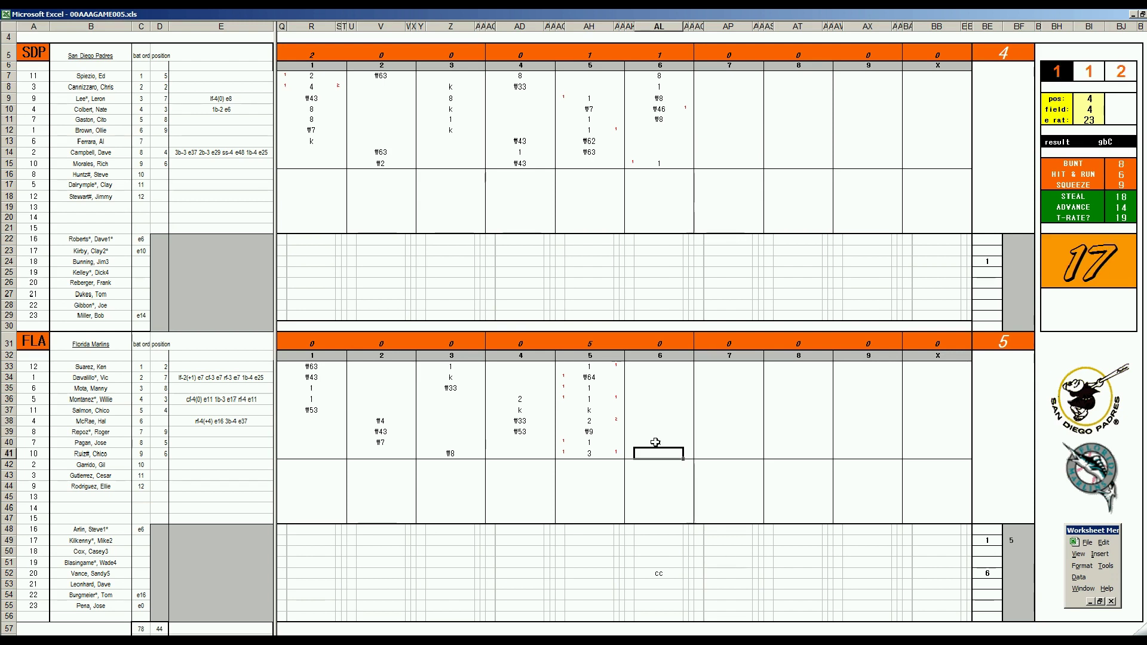
type("#5")
key("Up")
key("Up")
key("Up")
key("Up")
key("Up")
key("Up")
key("Up")
key("Up")
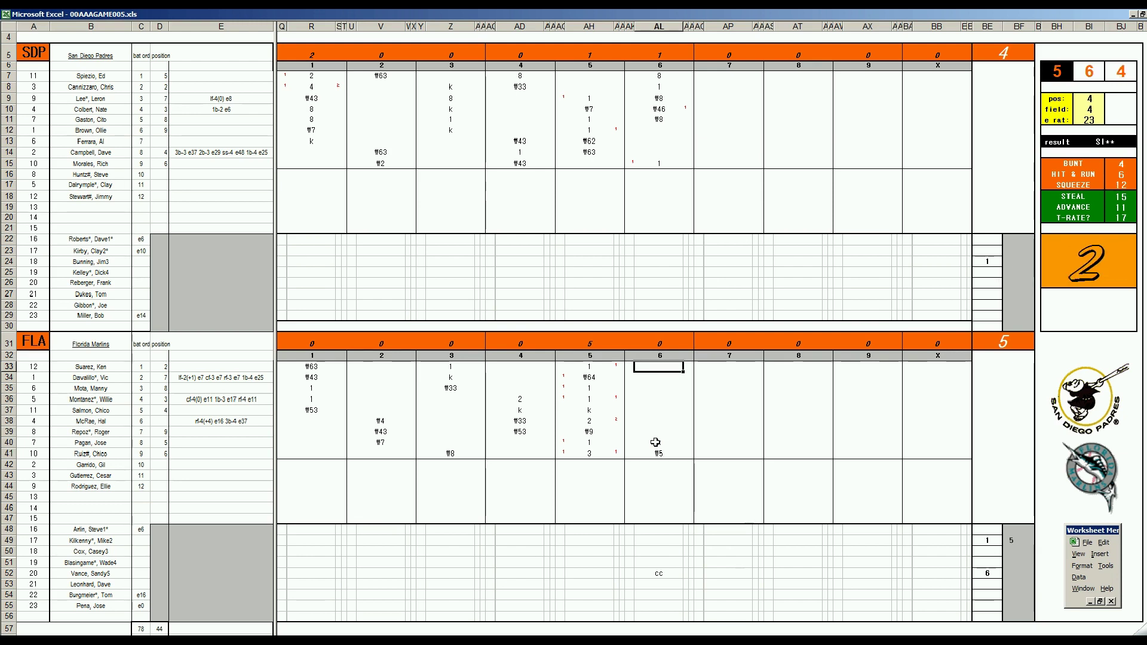
- Set the ratings to position 8, field 2 and e rat 10
key("ctrl+Home")
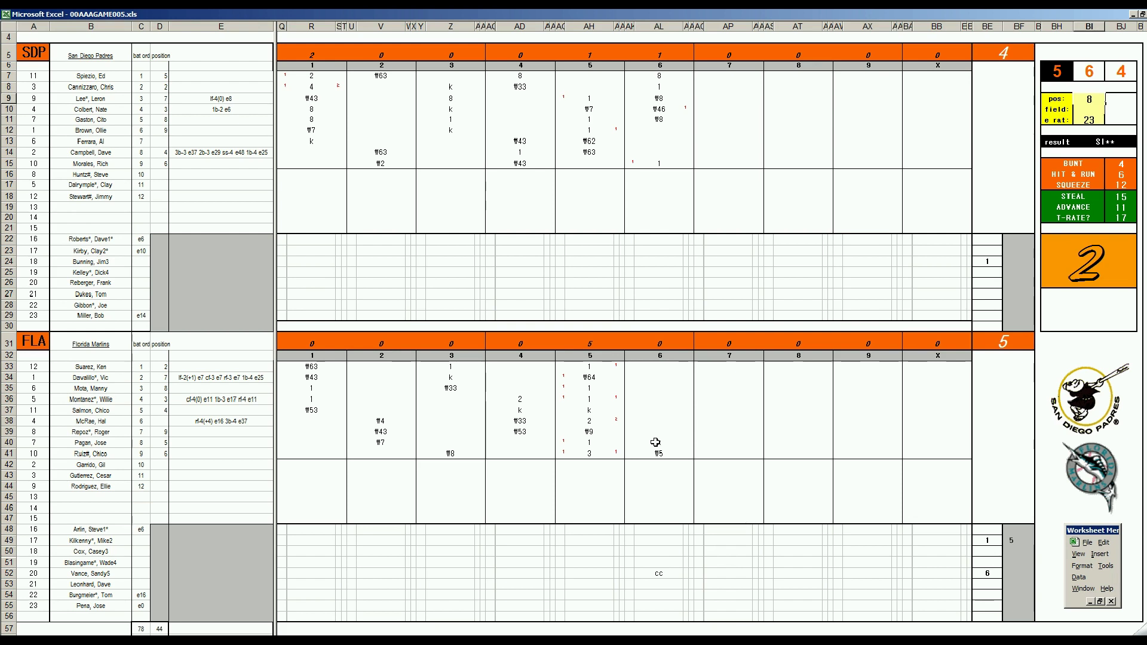
type("8")
key("Return")
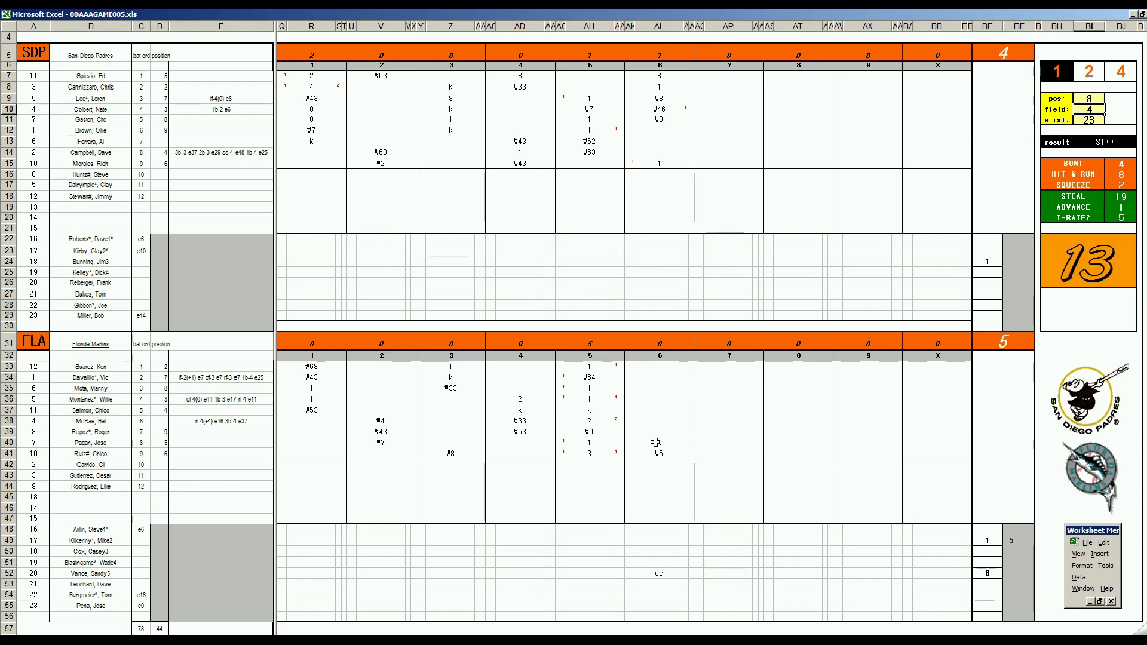
type("2")
key("Return")
type("10")
key("Return")
- Enter a #8 out in AL33
left_click(665, 367)
type("#8")
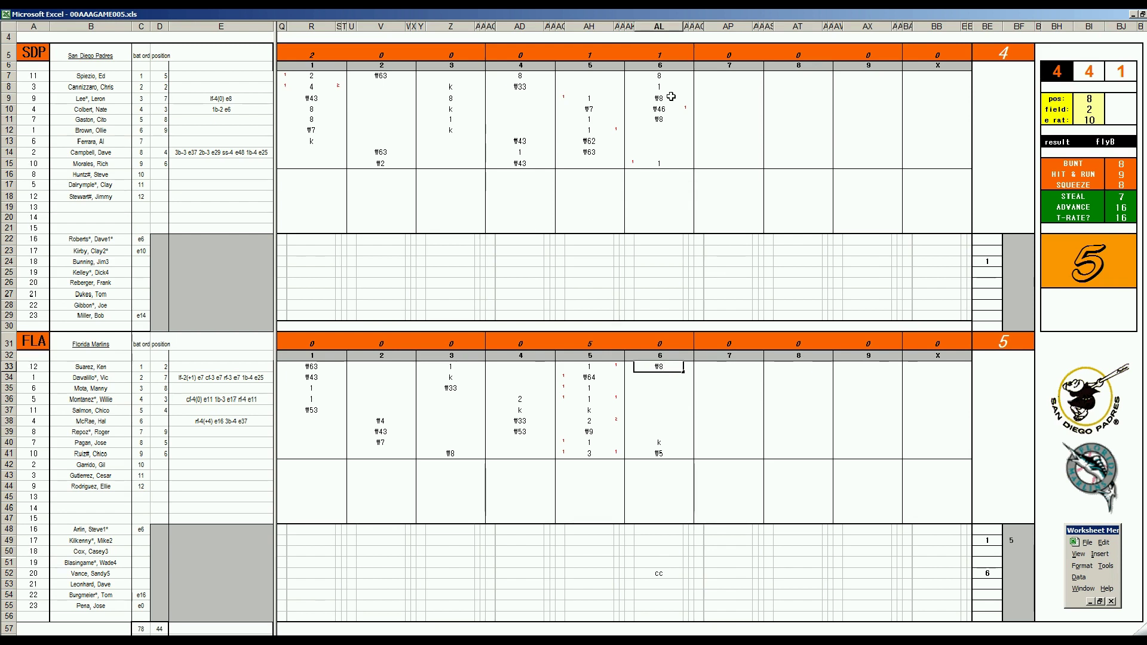
left_click(708, 128)
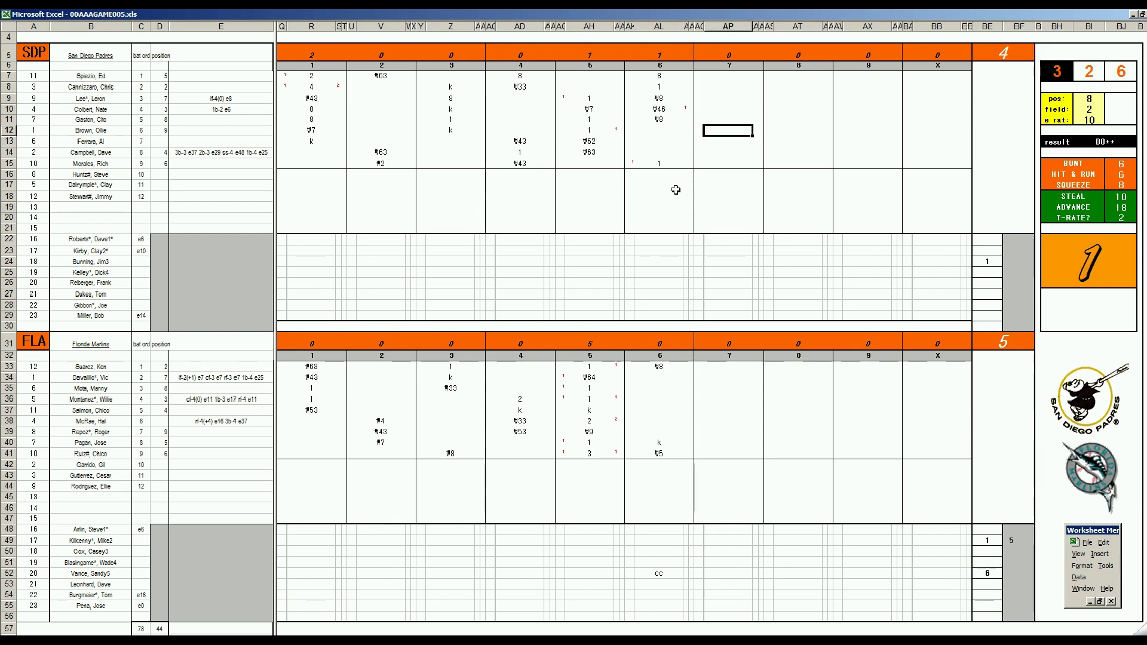
- Enter #7 in AP12 and set the ratings to position 6 and field 4
type("#7")
key("Return")
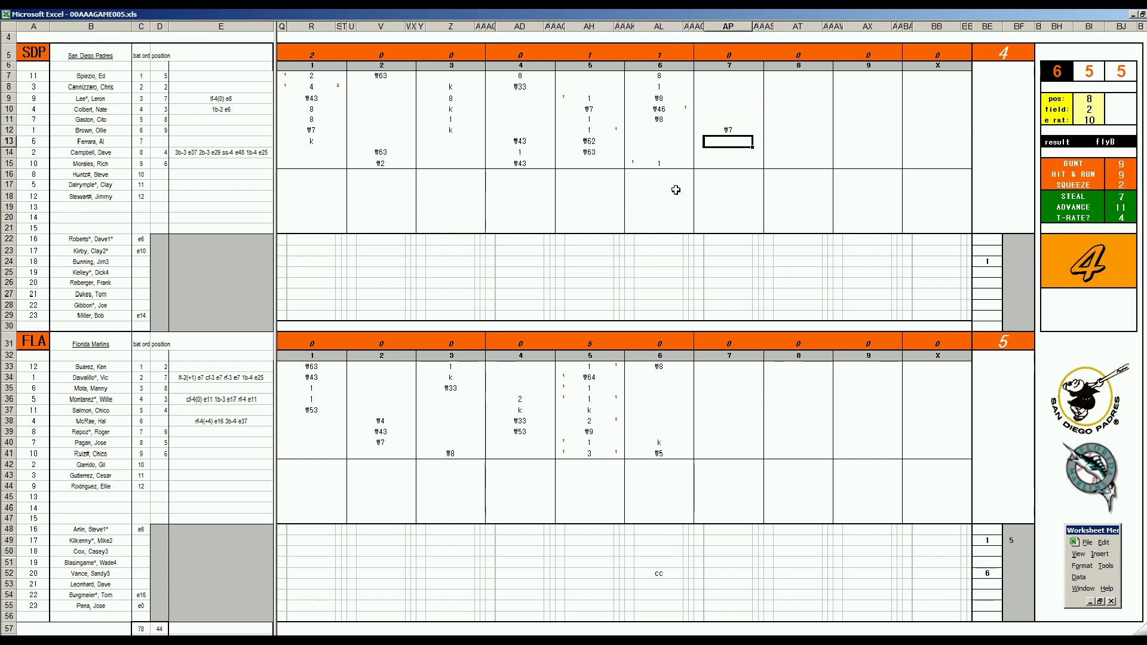
key("Tab")
type("6")
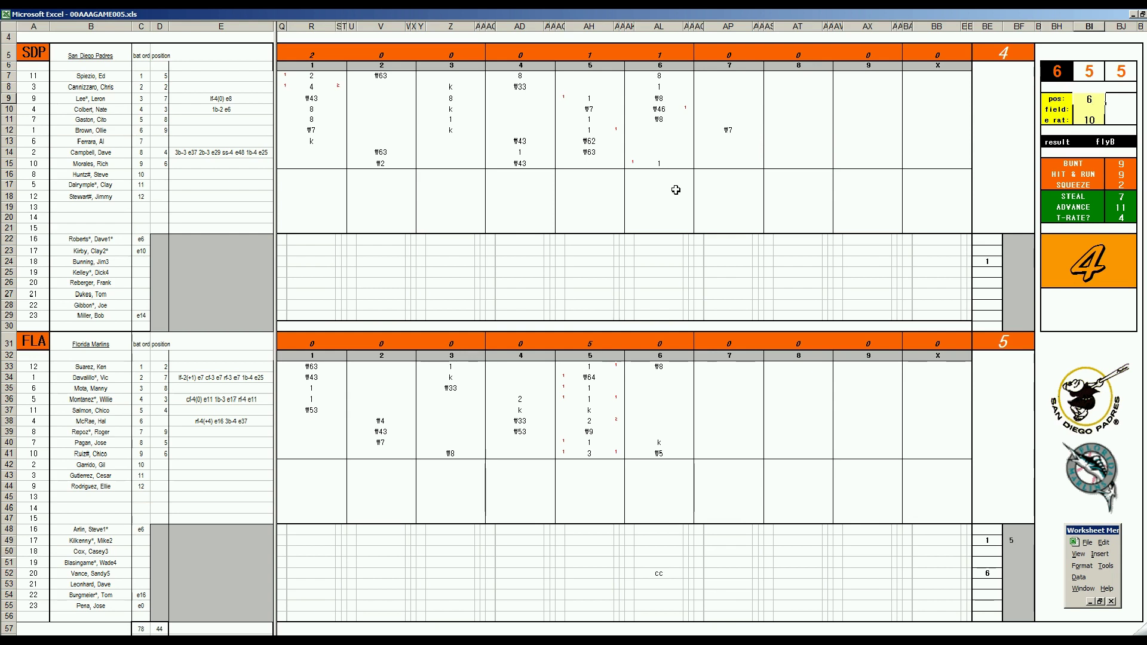
key("Return")
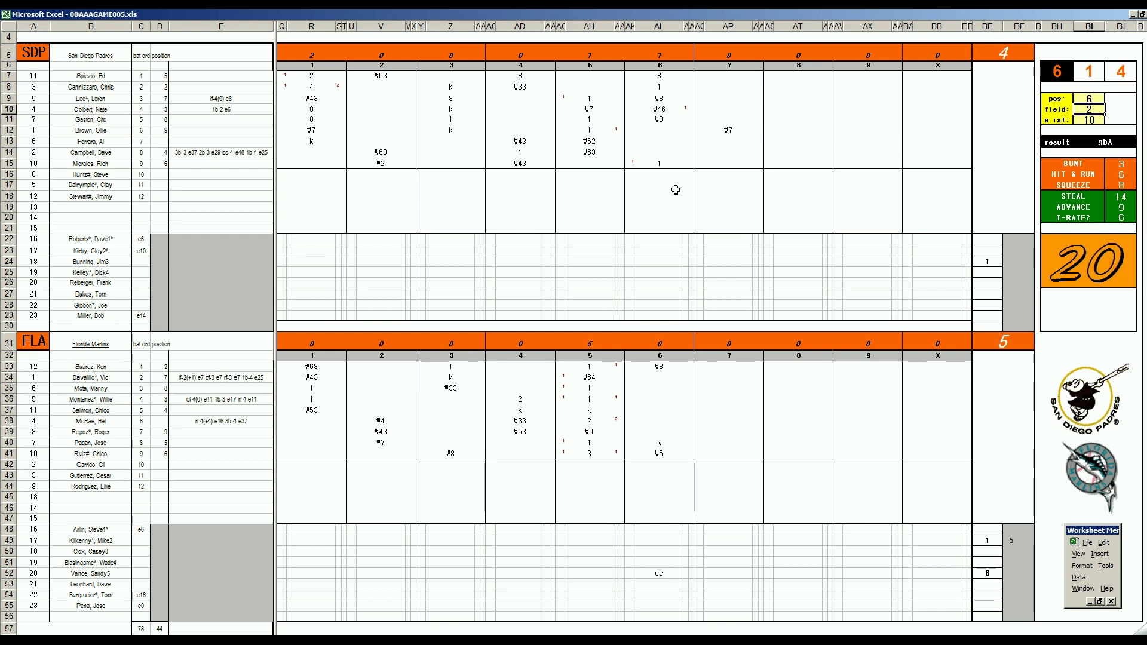
type("4")
key("Return")
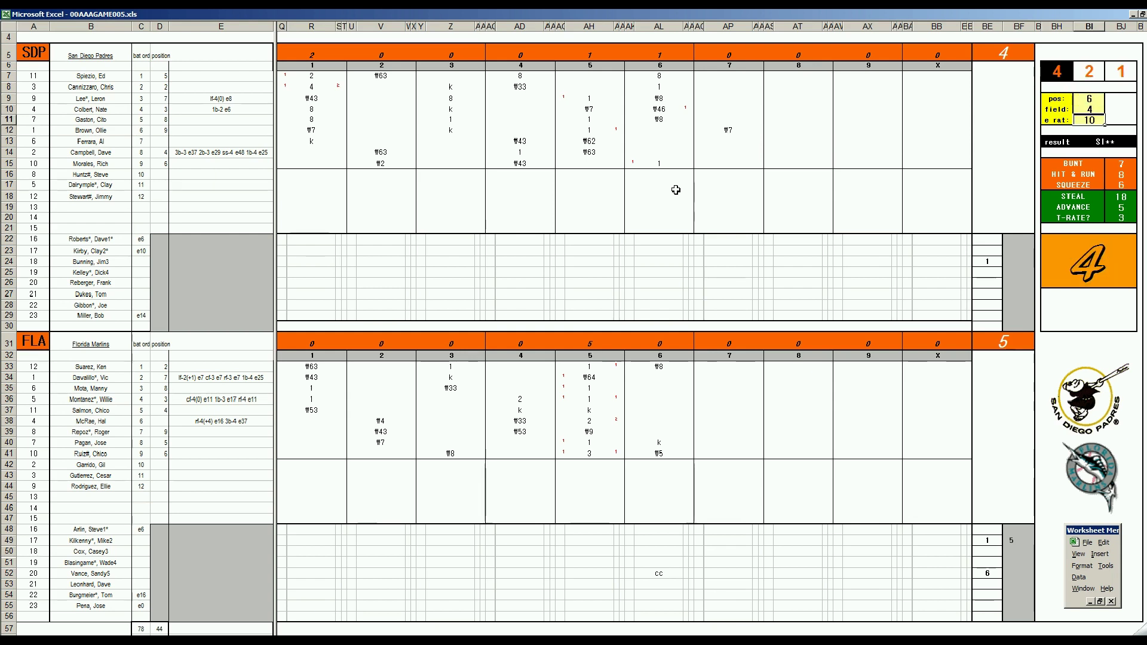
- Fill AP13–AP15 with #7, k and 1 for the next three Padres batters
left_click(727, 142)
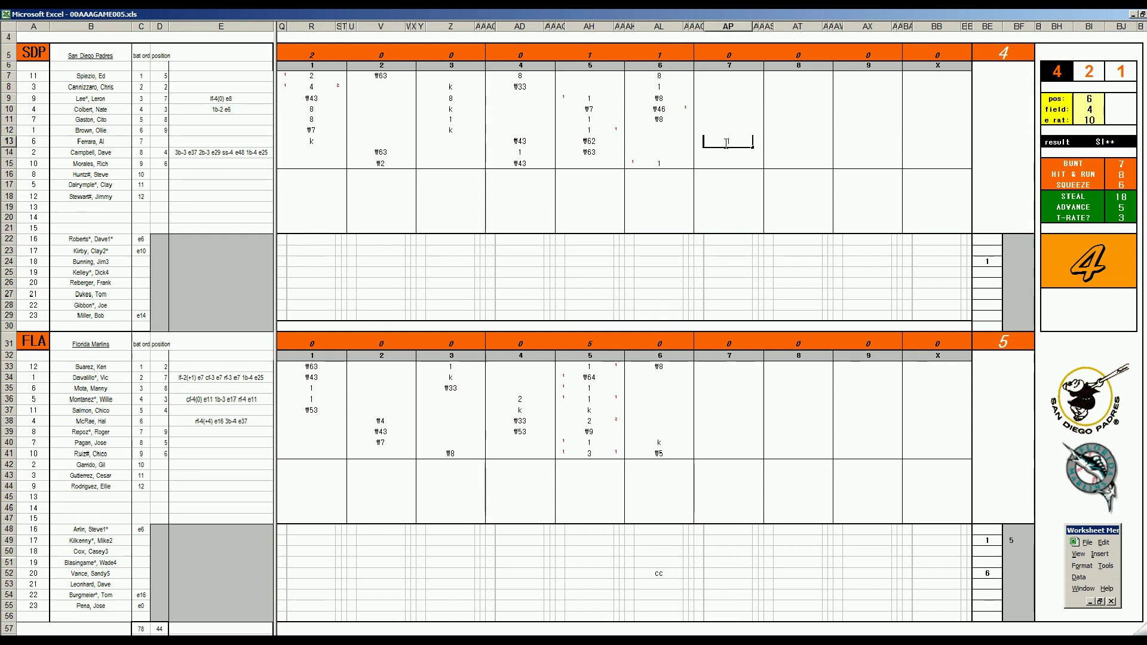
type("#7")
key("Return")
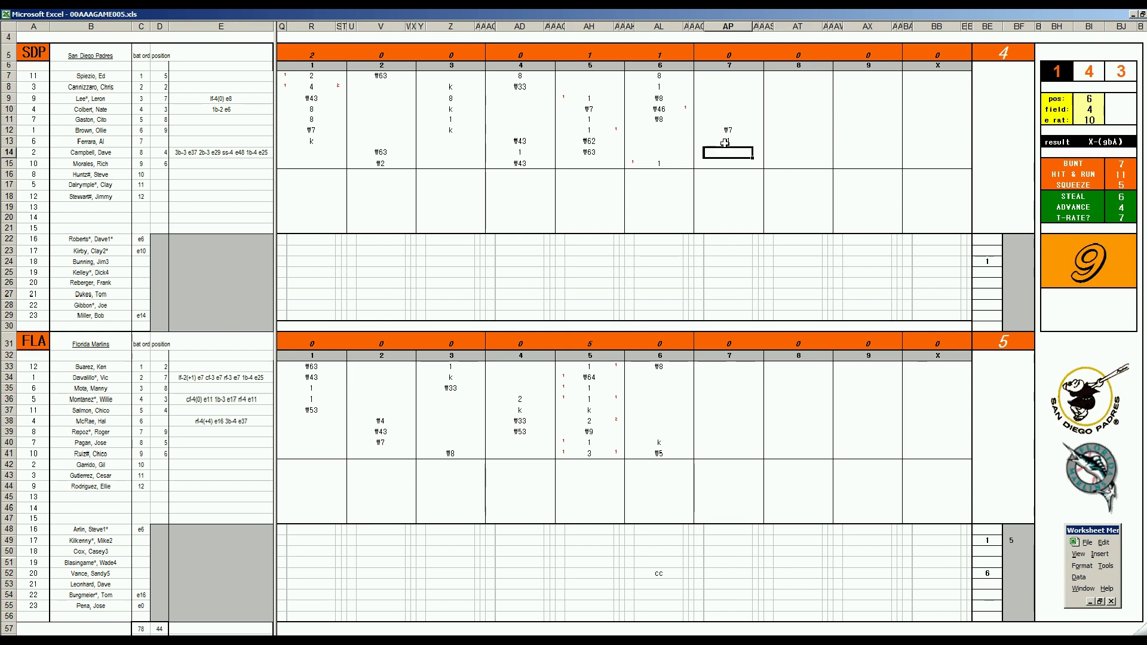
type("k")
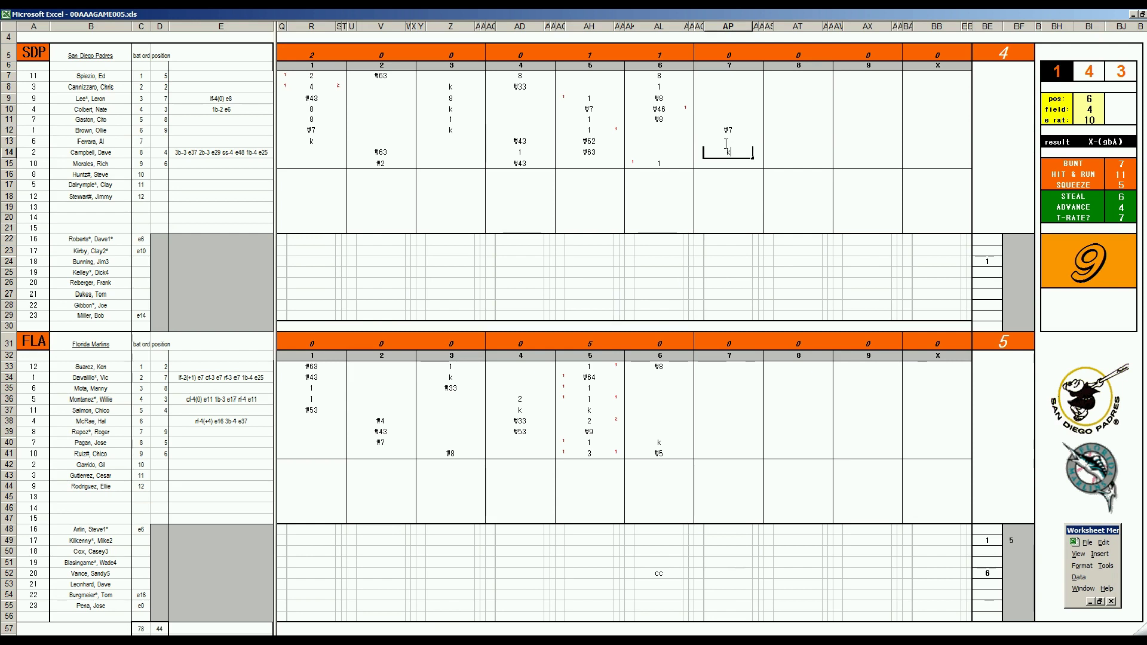
key("Return")
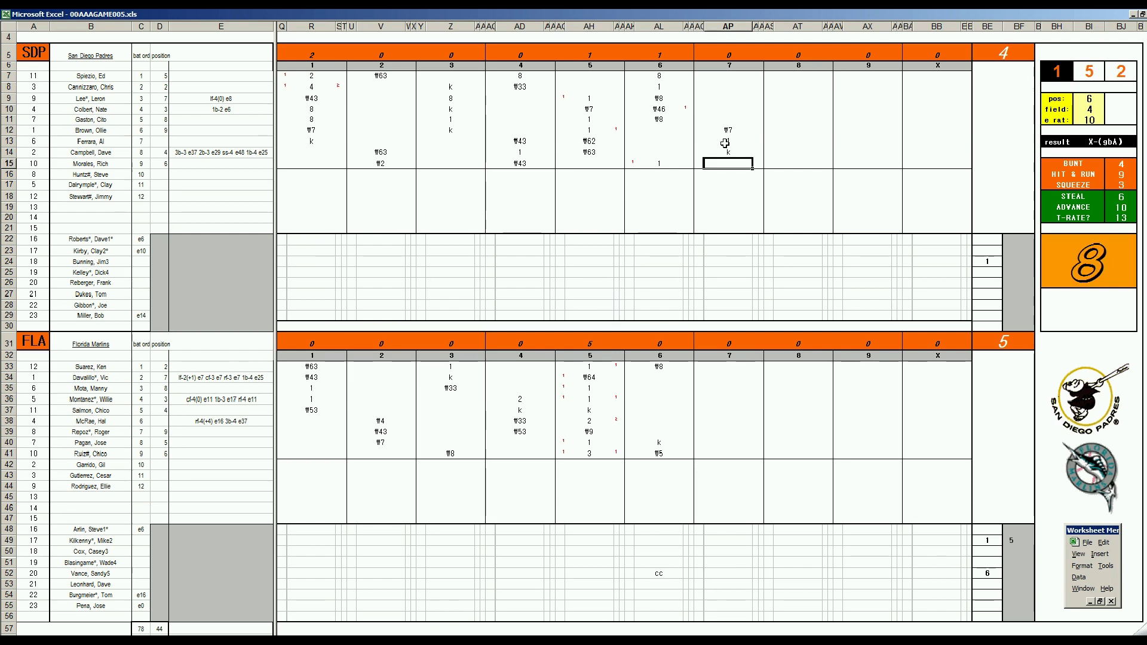
type("1")
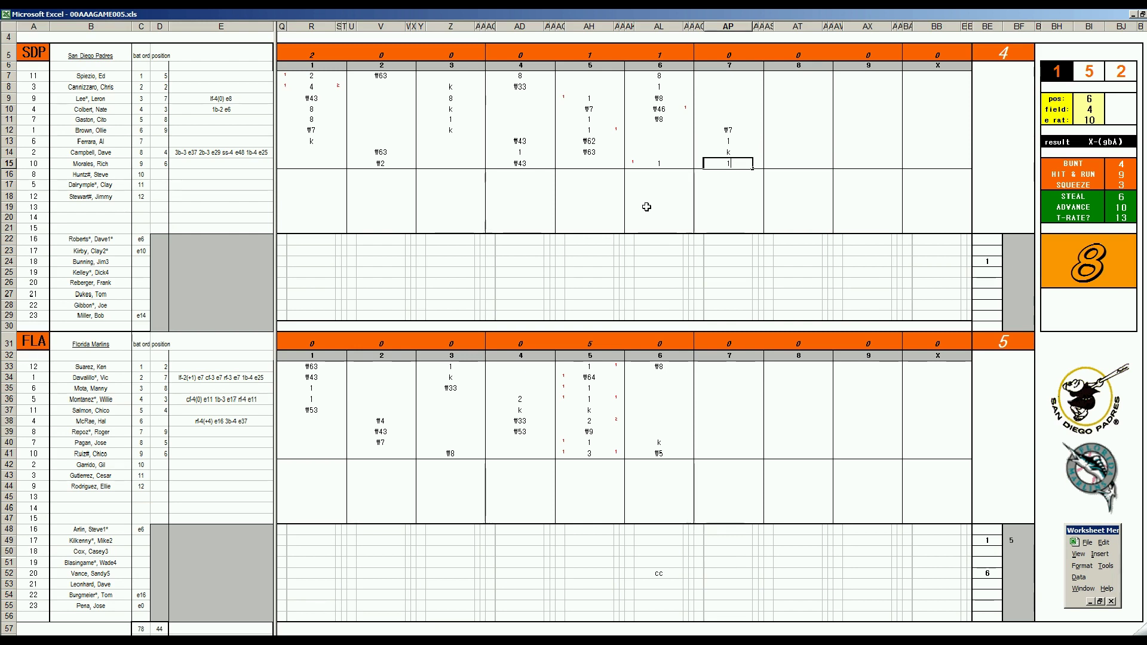
left_click(726, 76)
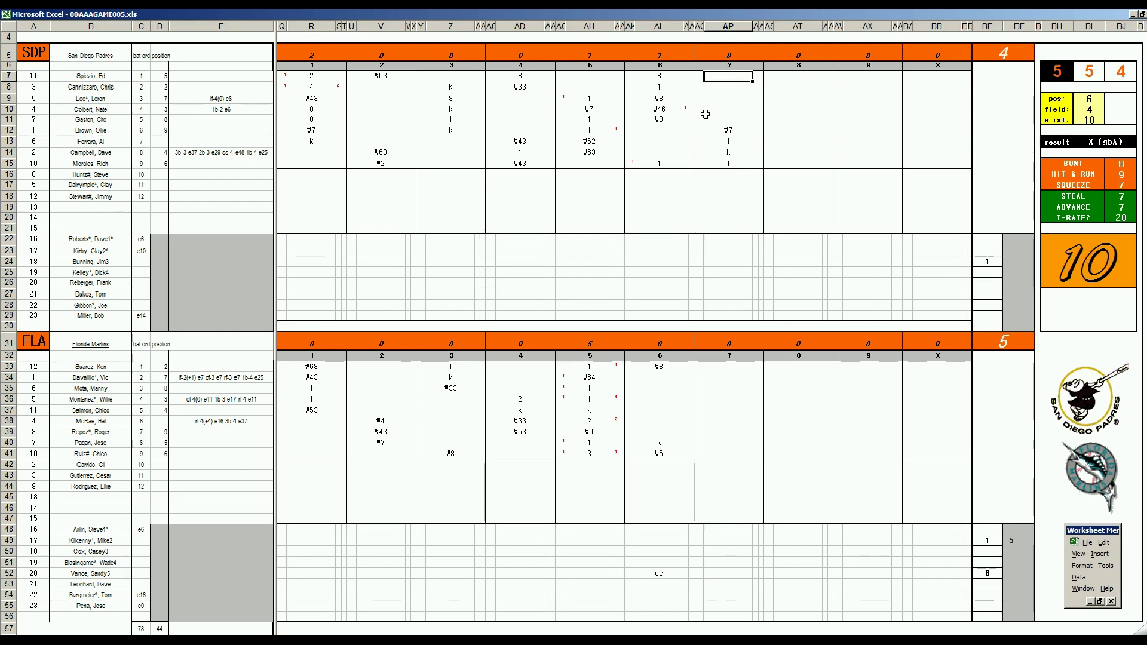
- Type #43 in AP7 for the 4-3 groundout
type("#43")
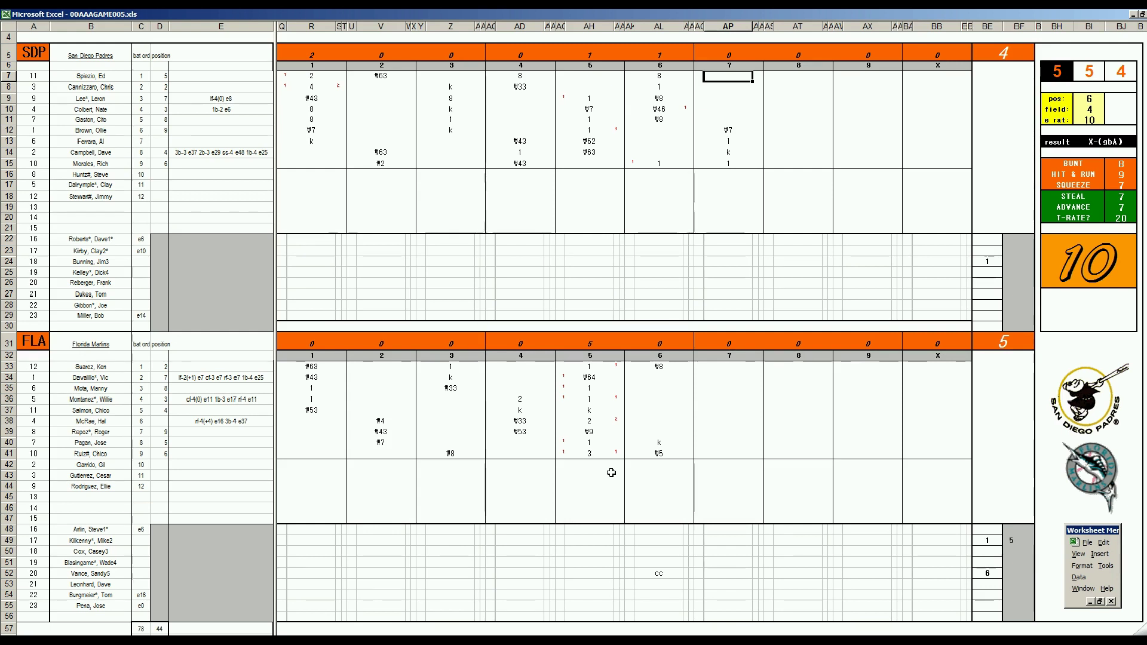
- Put 6 in BF24 and 7 in BE28 in the Padres' lower section
left_click(1017, 262)
type("6")
key("Return")
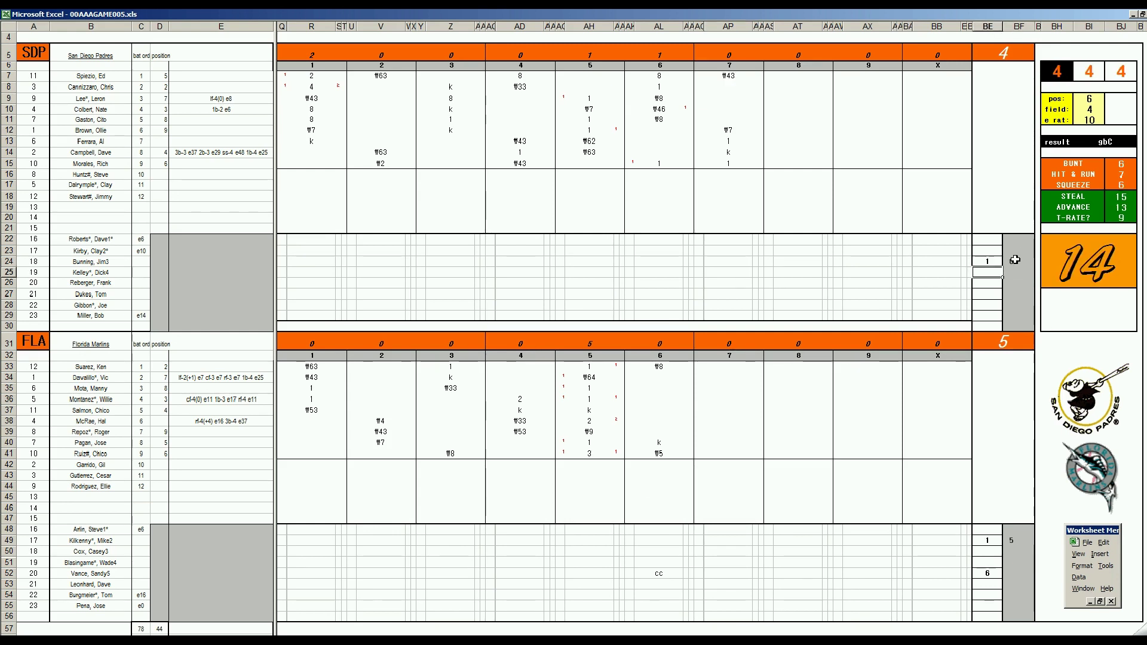
key("Down")
key("Down")
key("Down")
key("Down")
type("7")
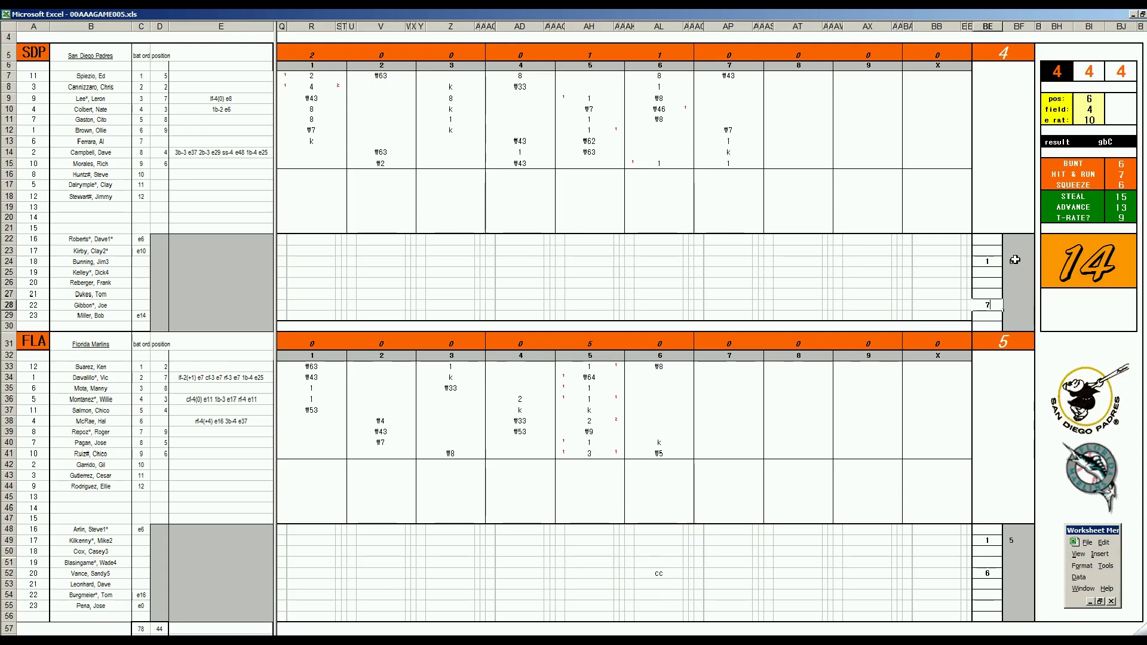
left_click(720, 378)
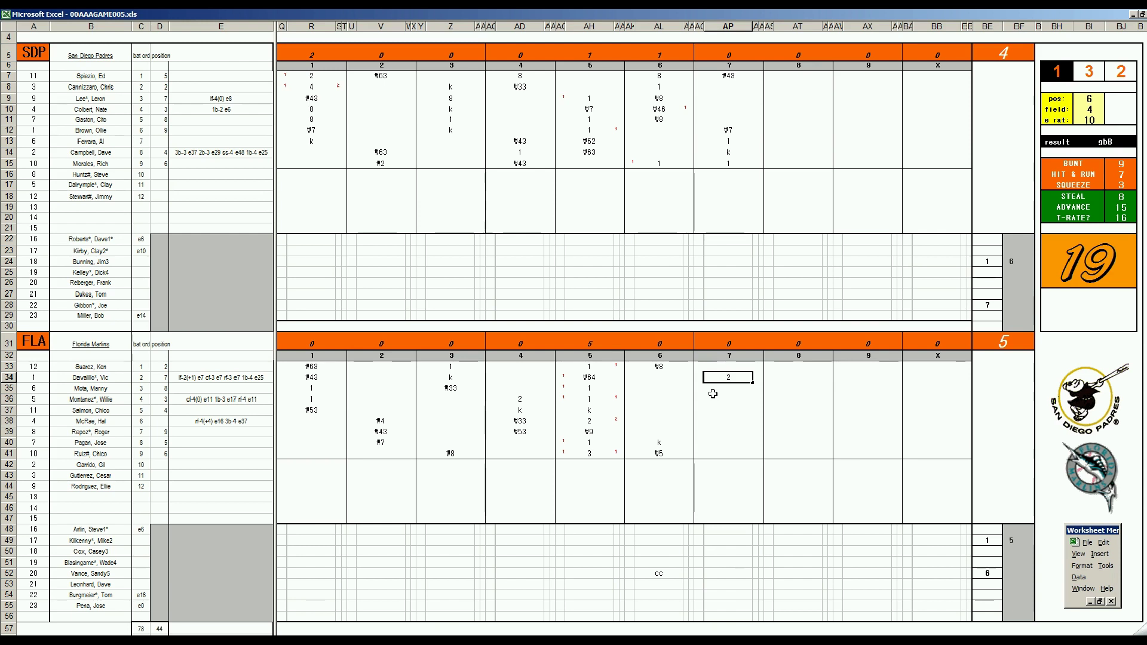
- Record the Marlins' seventh: 2 in AP34, red-marked run in AP35, #9 in AP36, #643 in AP37
key("Return")
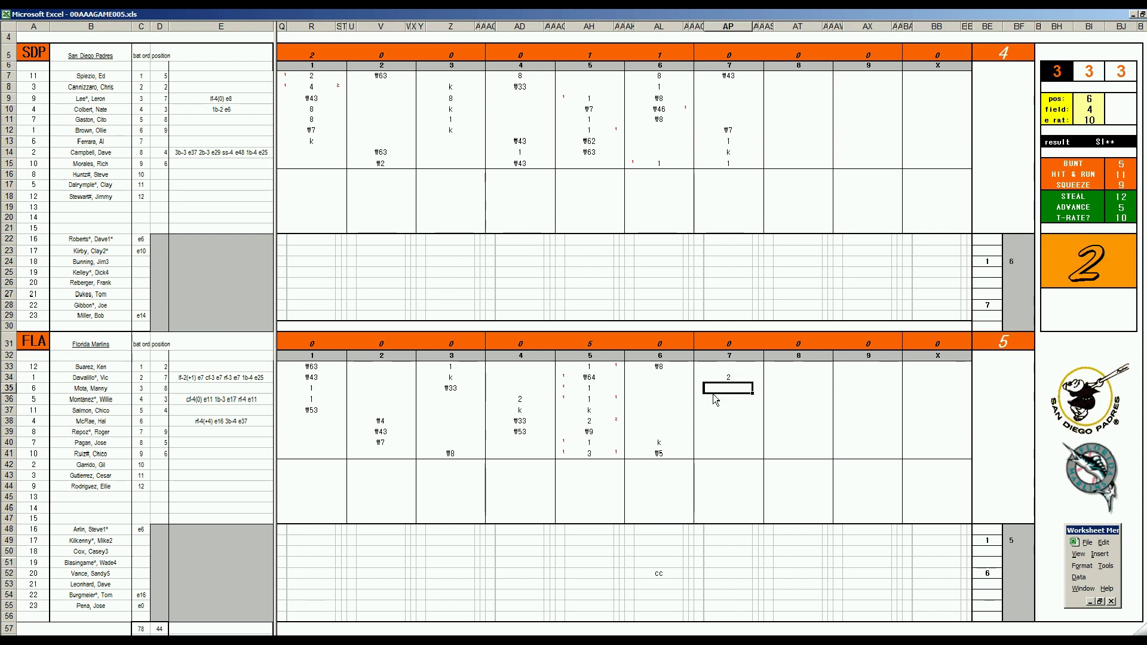
type("1")
key("Return")
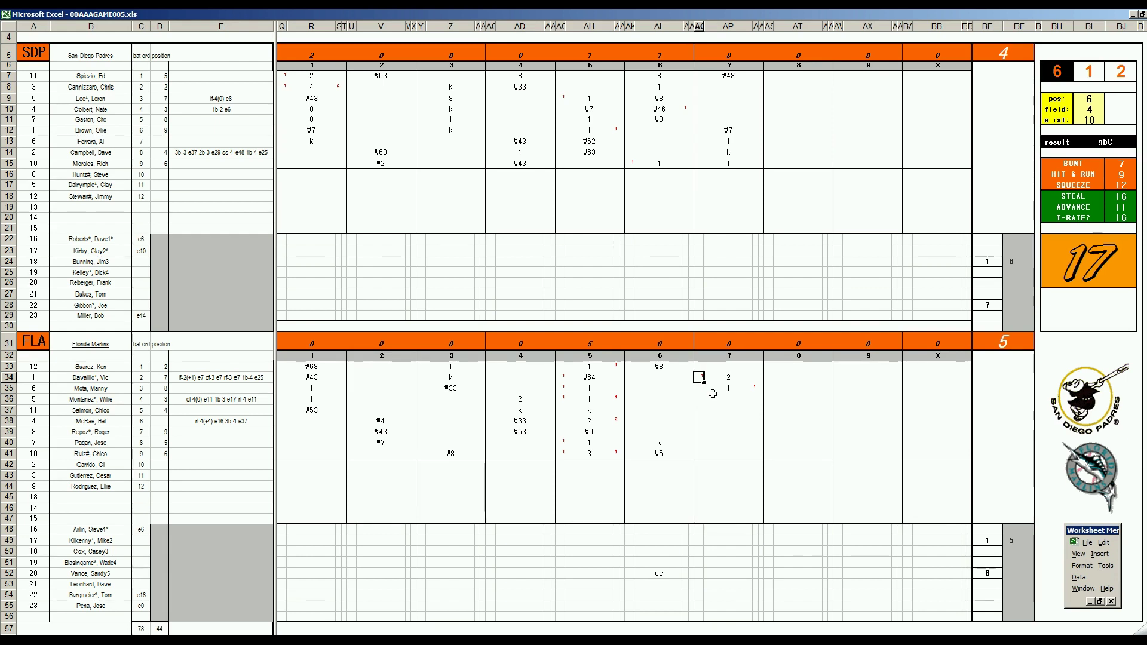
left_click(715, 399)
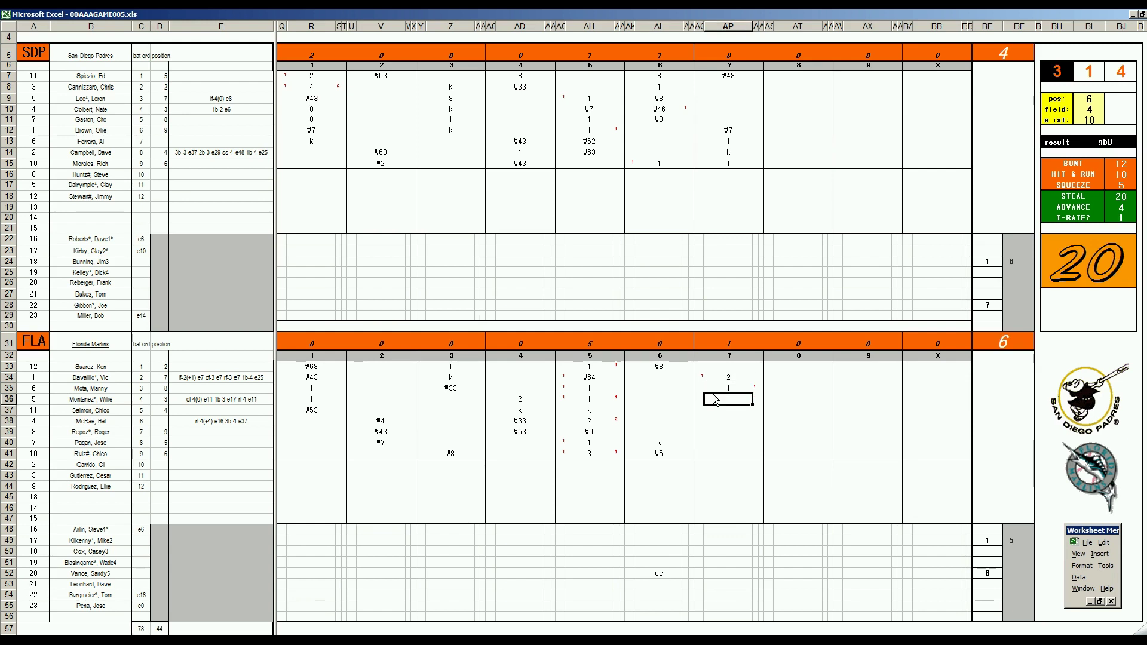
type("#9")
key("Return")
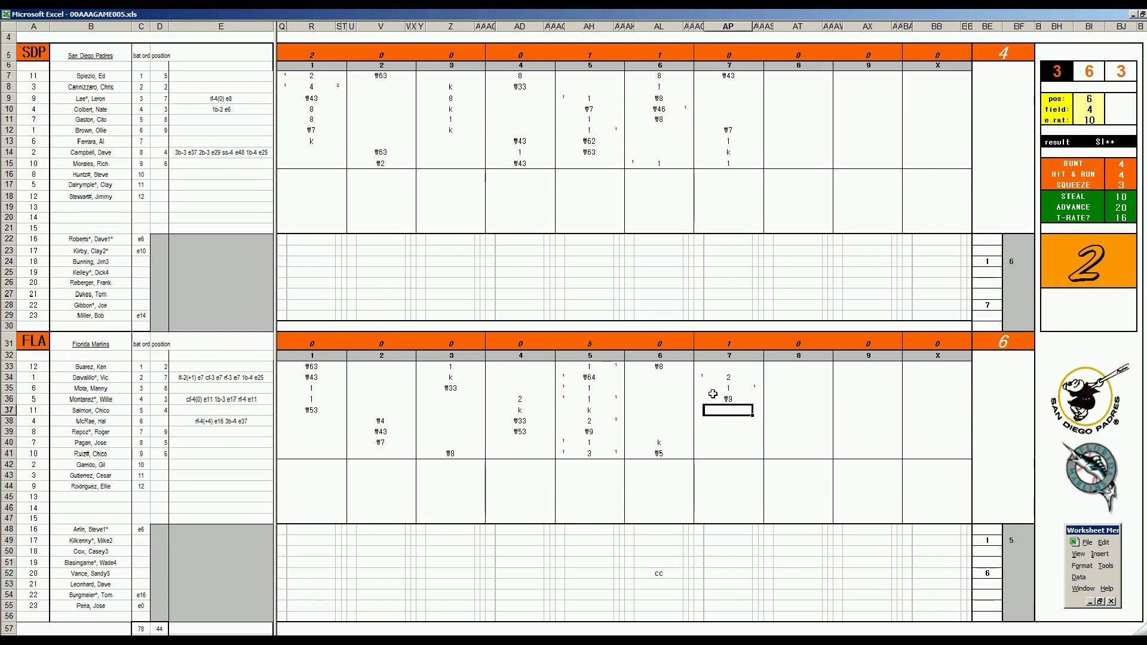
type("#643")
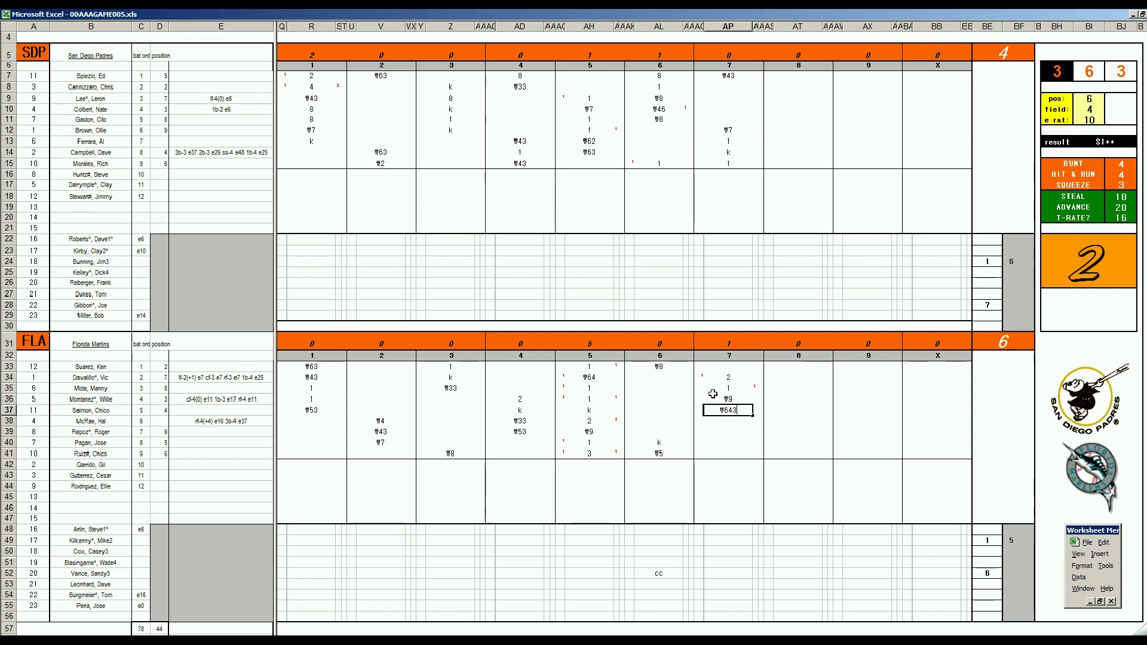
- Enter 8 in BE54 for the Marlins reliever entering in the 8th inning
left_click(1011, 575)
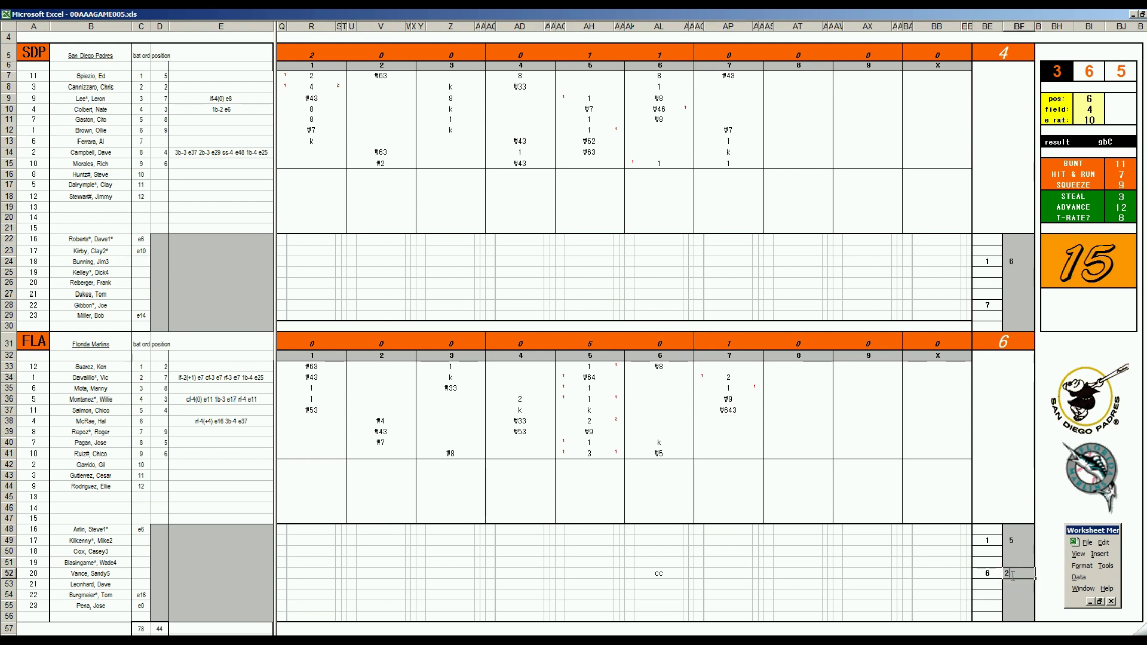
key("Left")
key("Down")
key("Down")
key("Down")
key("Up")
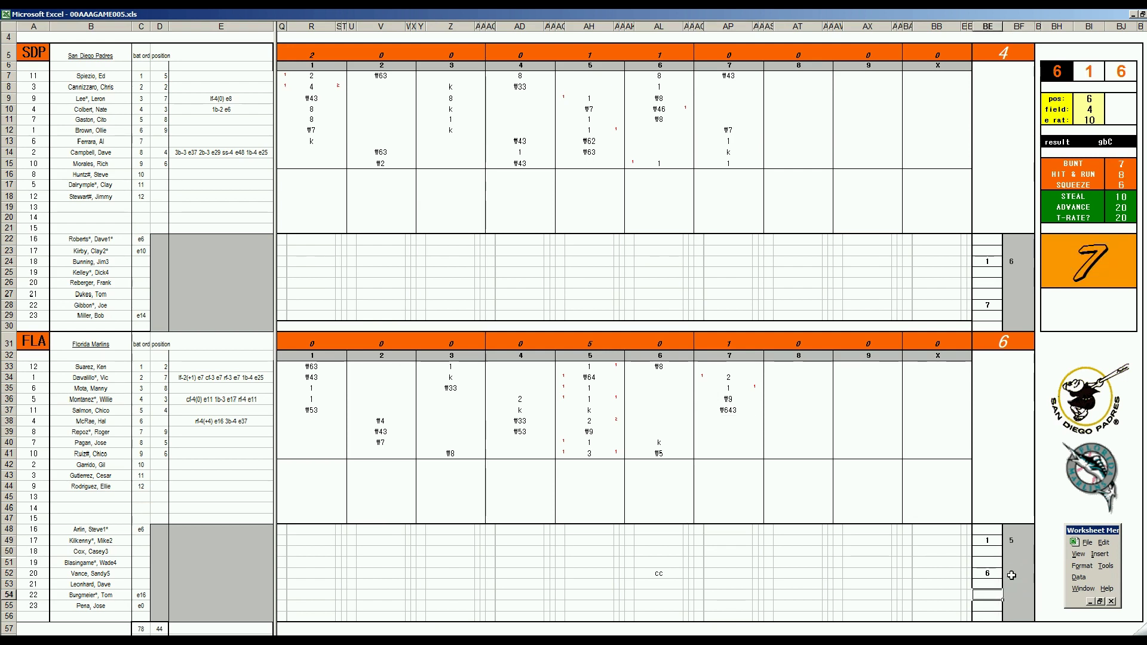
type("8")
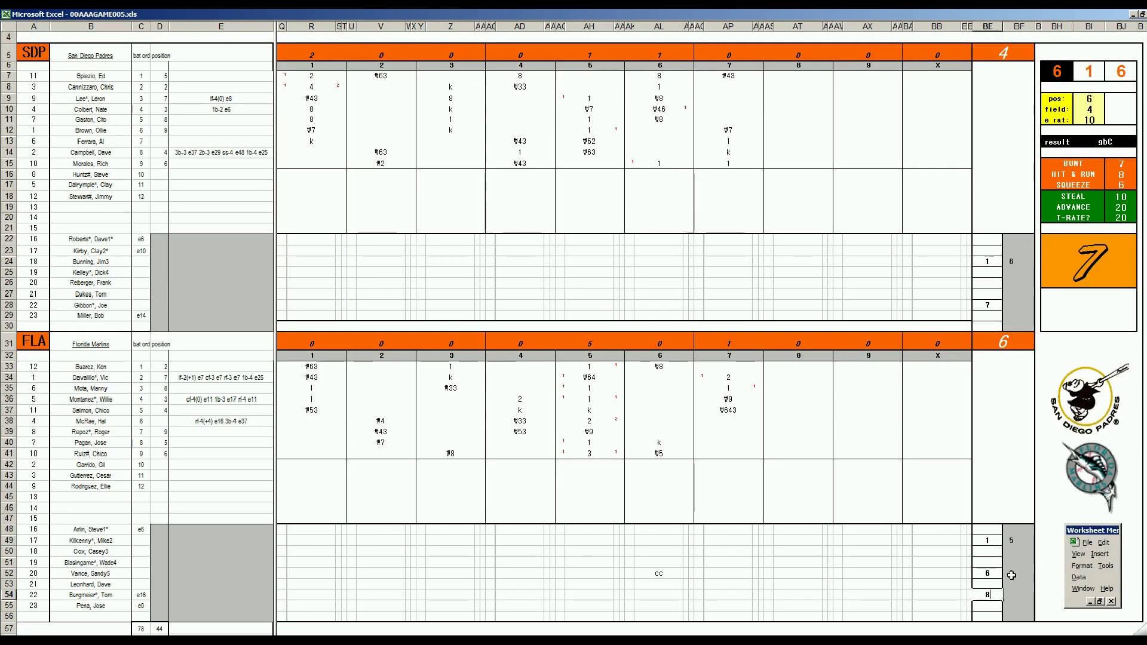
key("Return")
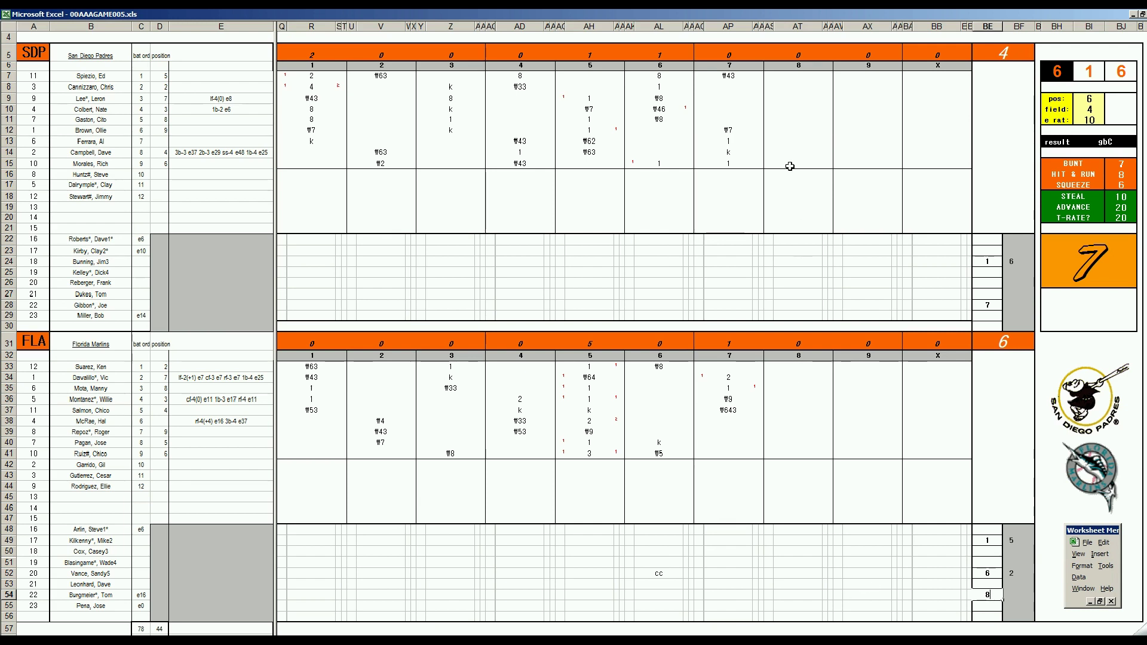
- Score rows 8–10 of the Padres' 8th in column AT as #7, #43 and #7
left_click(789, 86)
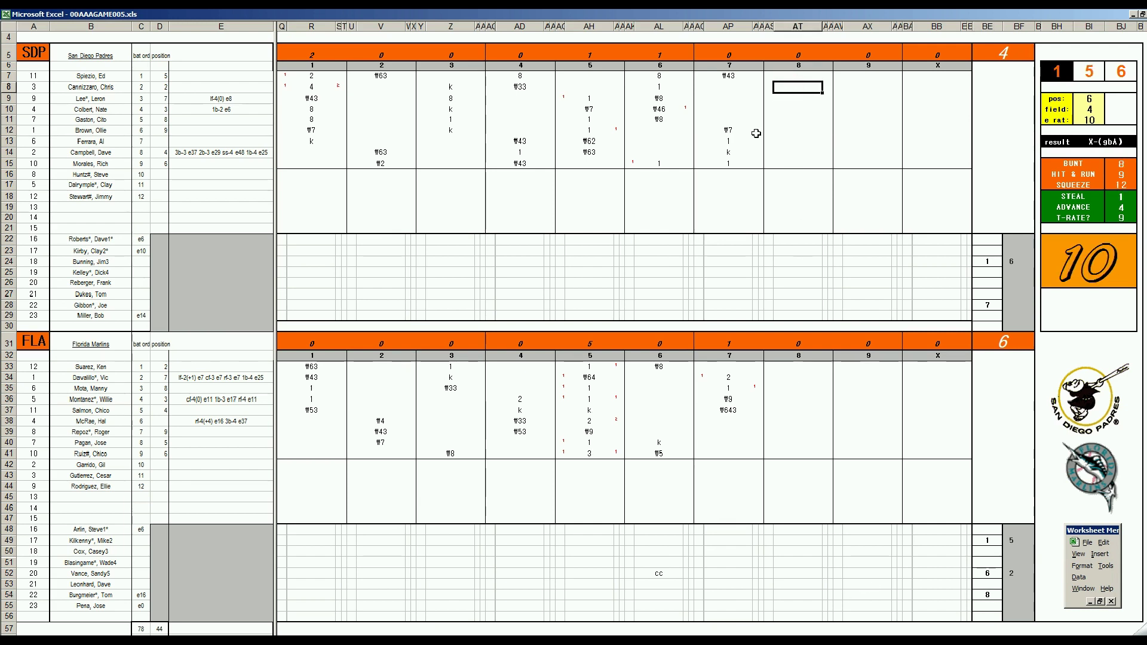
type("#7")
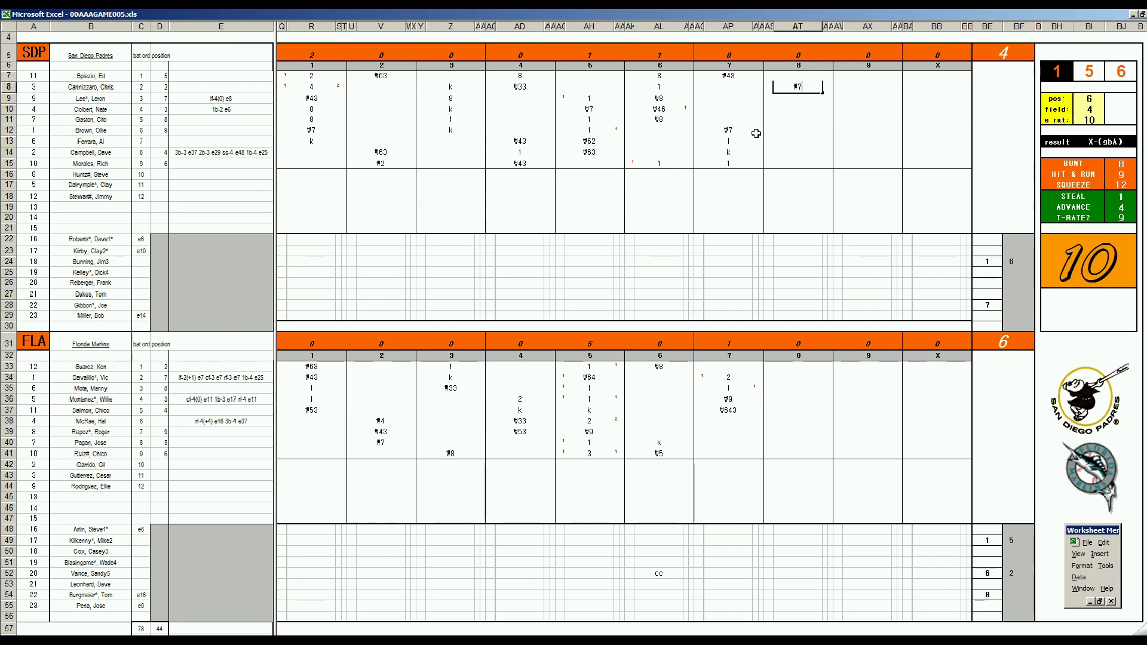
key("Return")
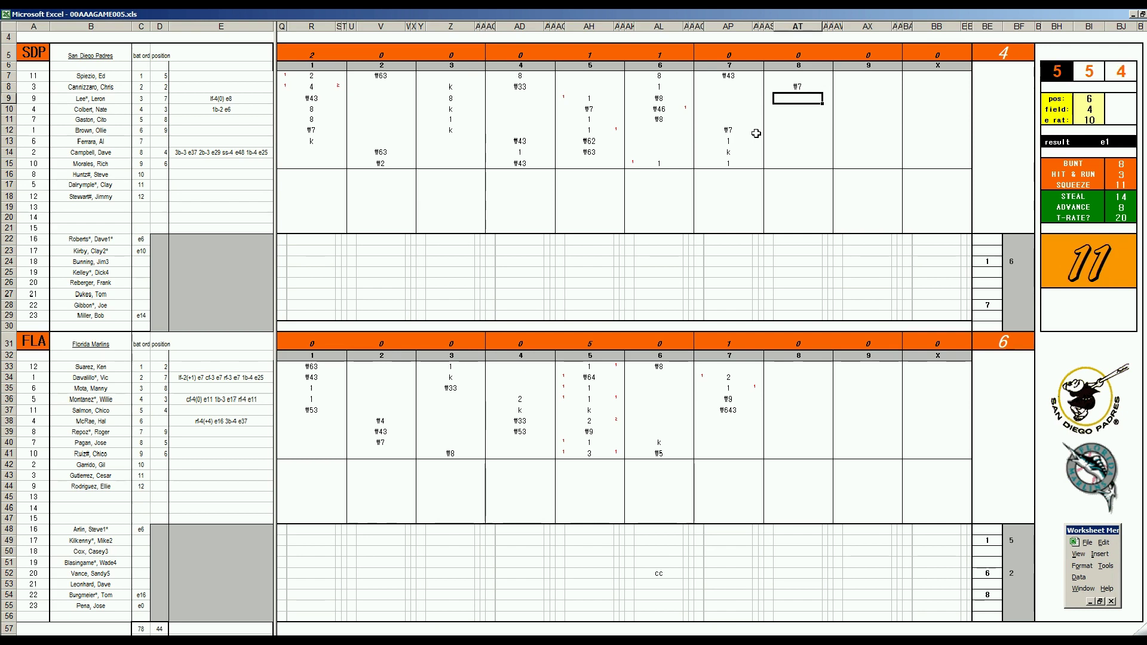
type("#43")
key("Return")
type("#7")
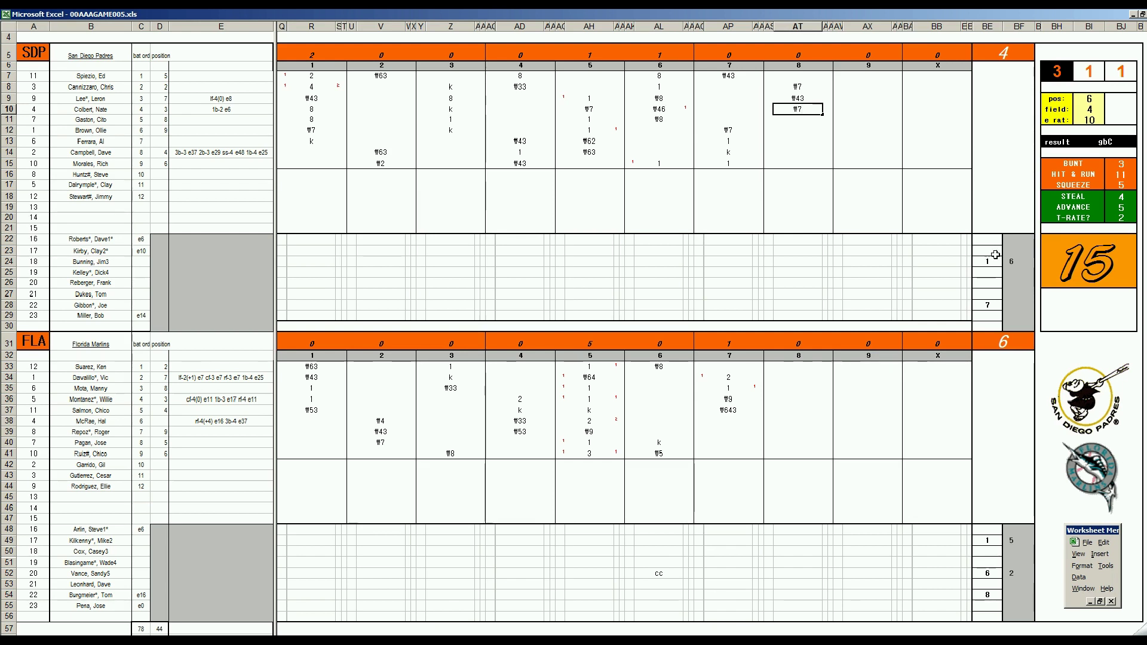
- Enter 1 in the Padres' row-28 pitcher box BF28
left_click(1023, 304)
type("1")
key("Return")
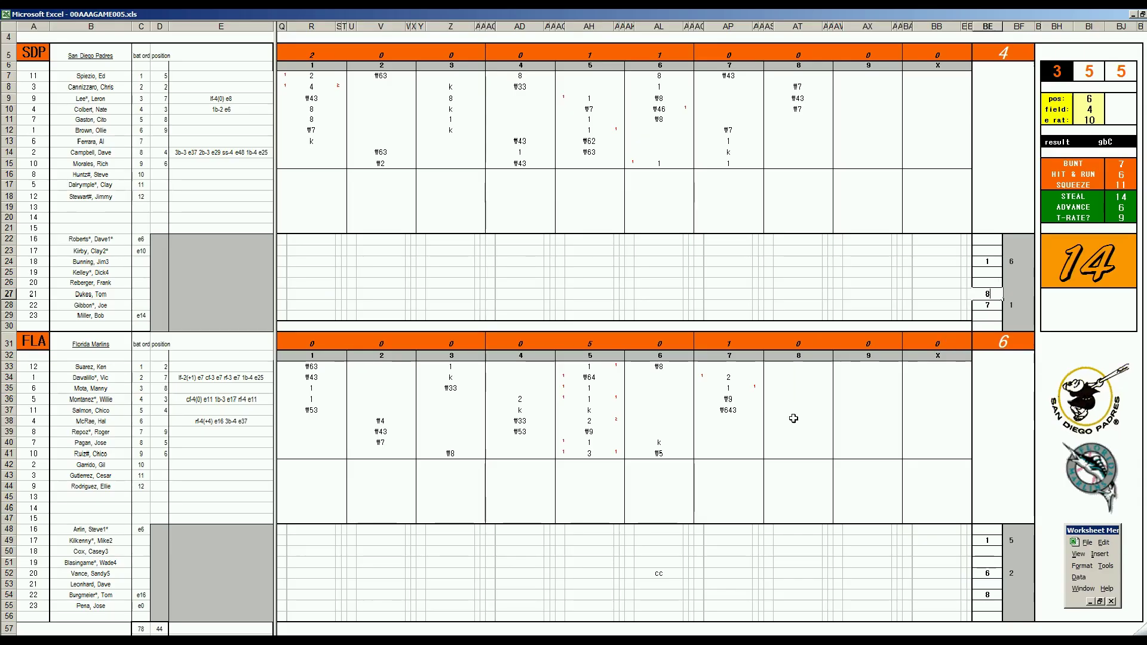
- Score the Marlins' 8th as 1, k and #54 in rows 38–40, and #8 in row 43
left_click(794, 422)
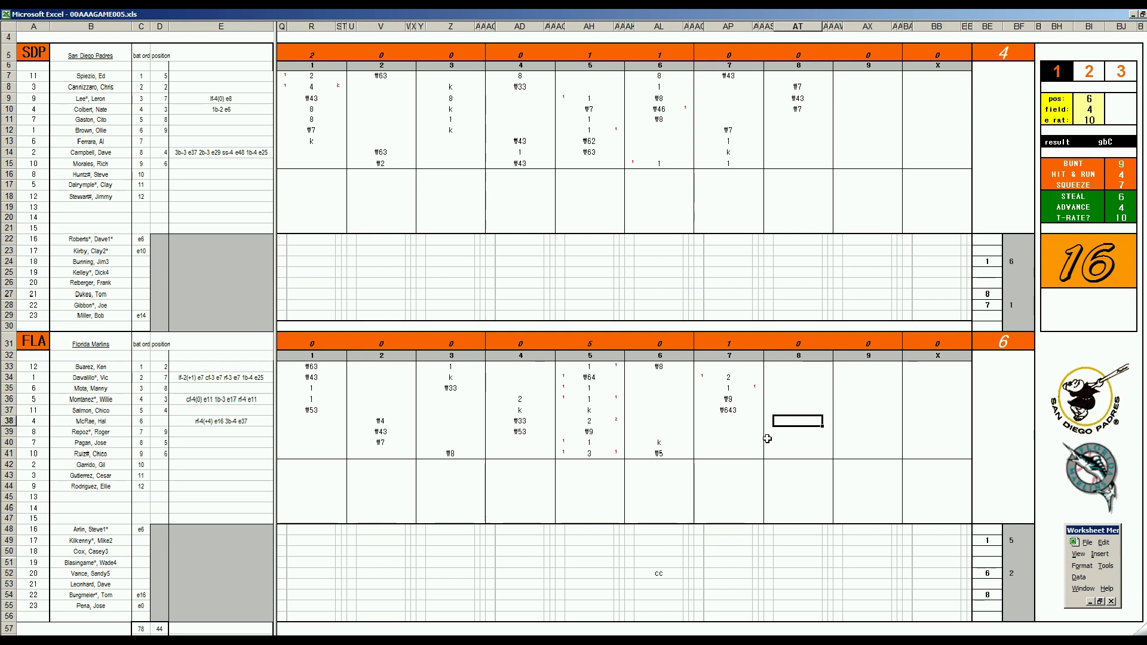
type("1")
key("Return")
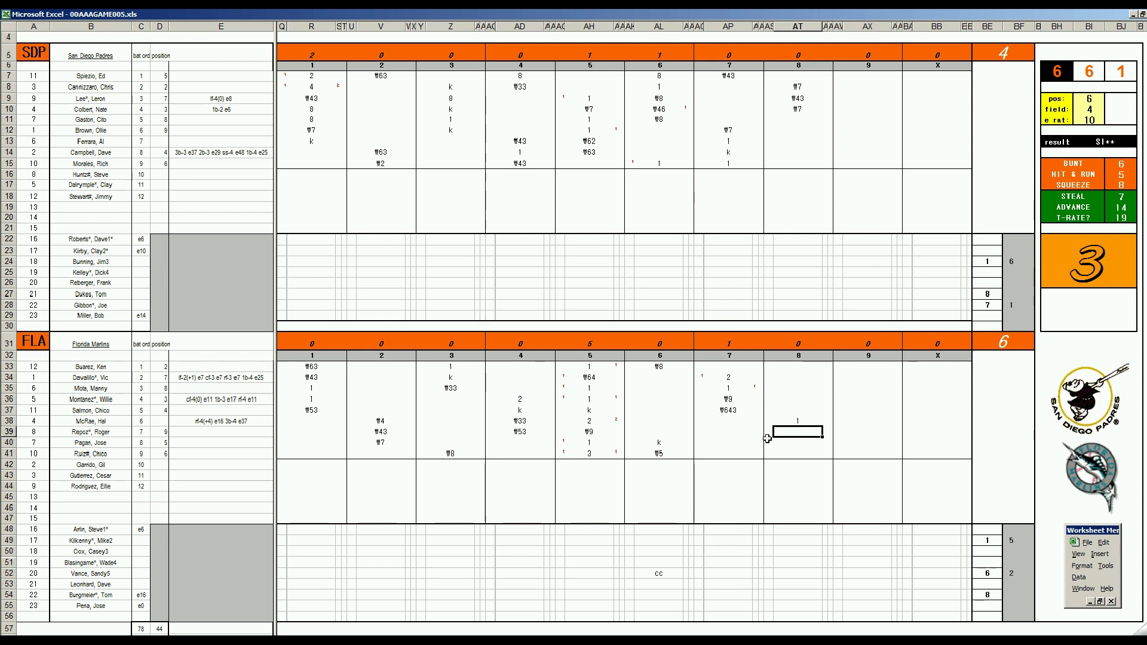
type("k")
key("Return")
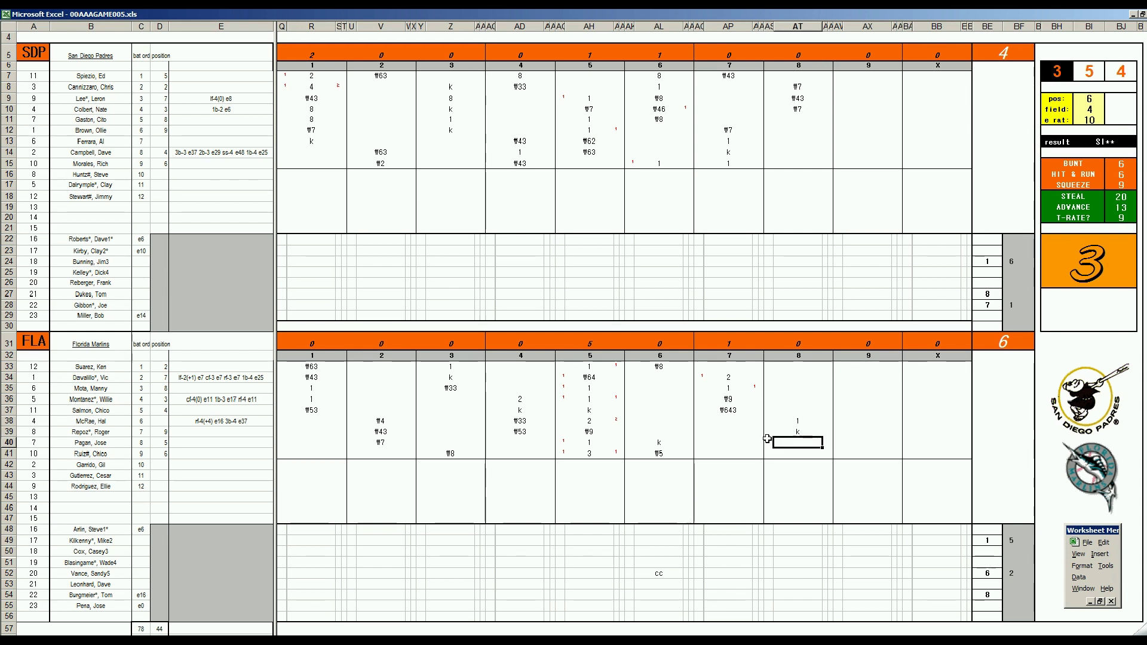
type("#53")
key("BackSpace")
type("4")
key("Return")
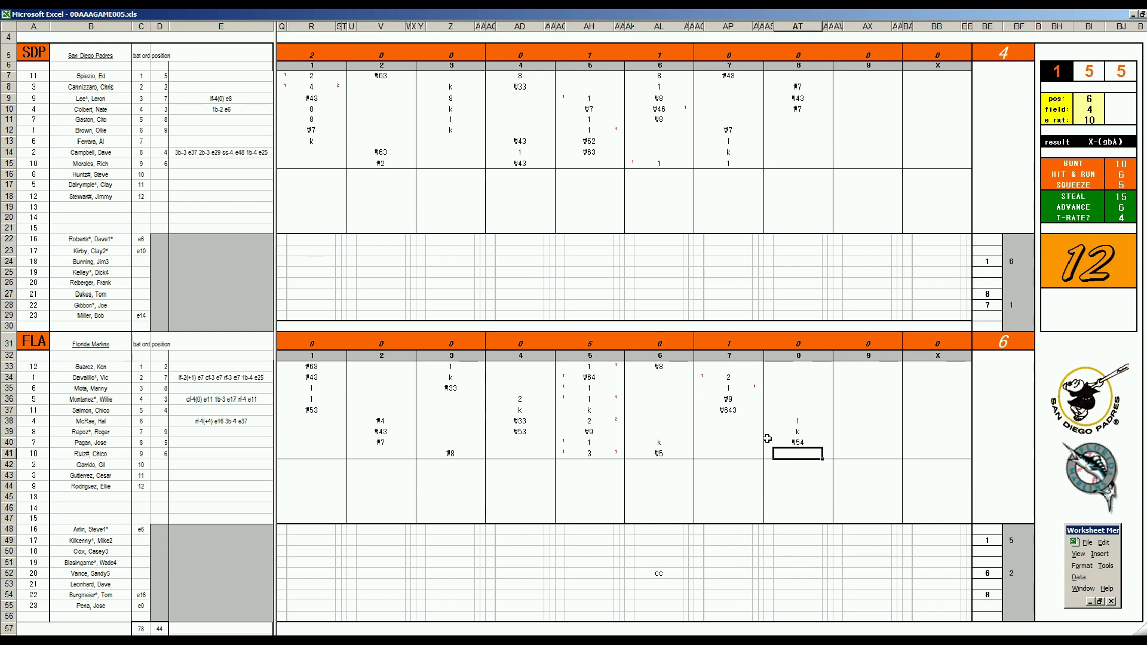
key("Down")
key("Down")
key("Down")
key("Up")
type("#8")
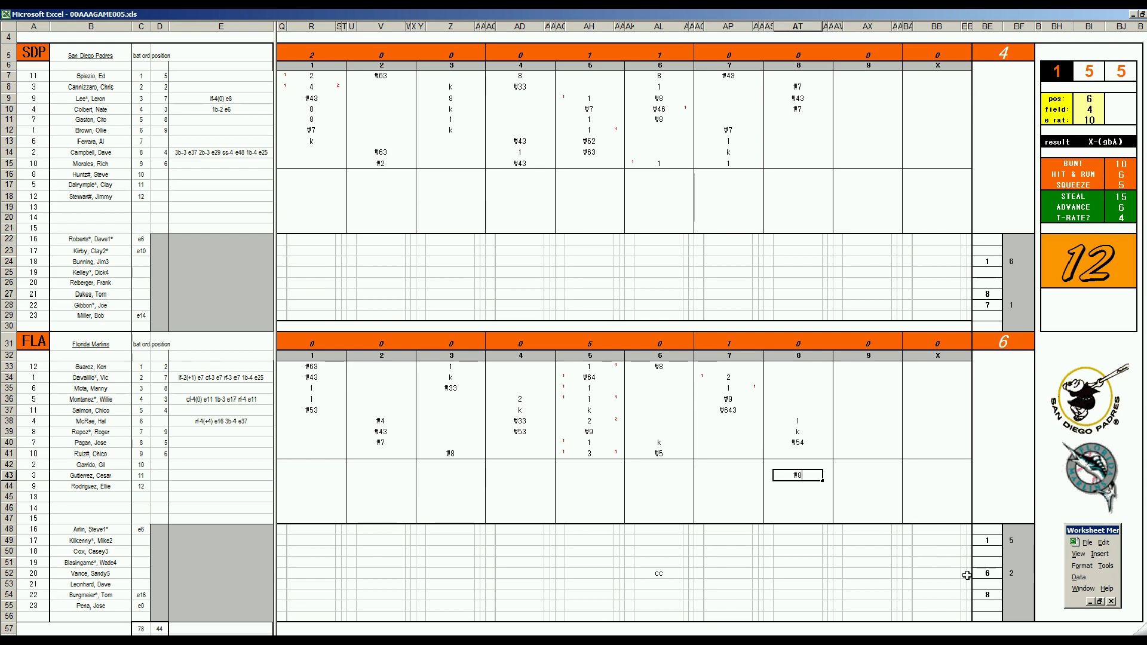
- Enter 9 in BE55 beside the Marlins' last pitcher to show his 9th-inning entry
left_click(1017, 593)
key("Down")
key("Left")
type("9")
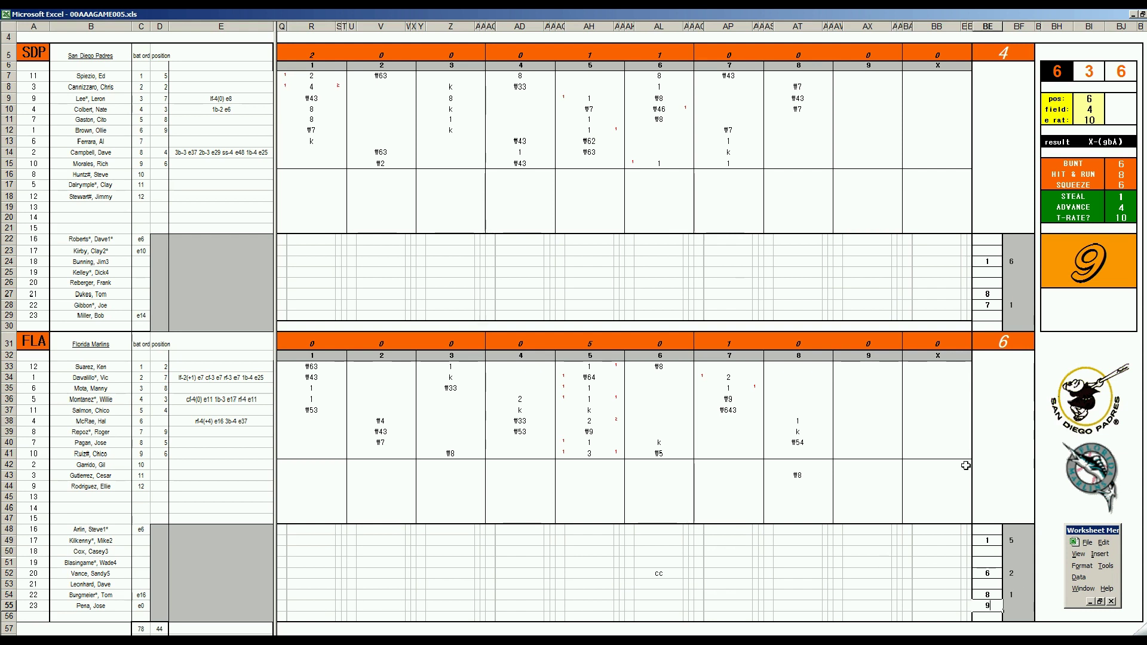
left_click(852, 120)
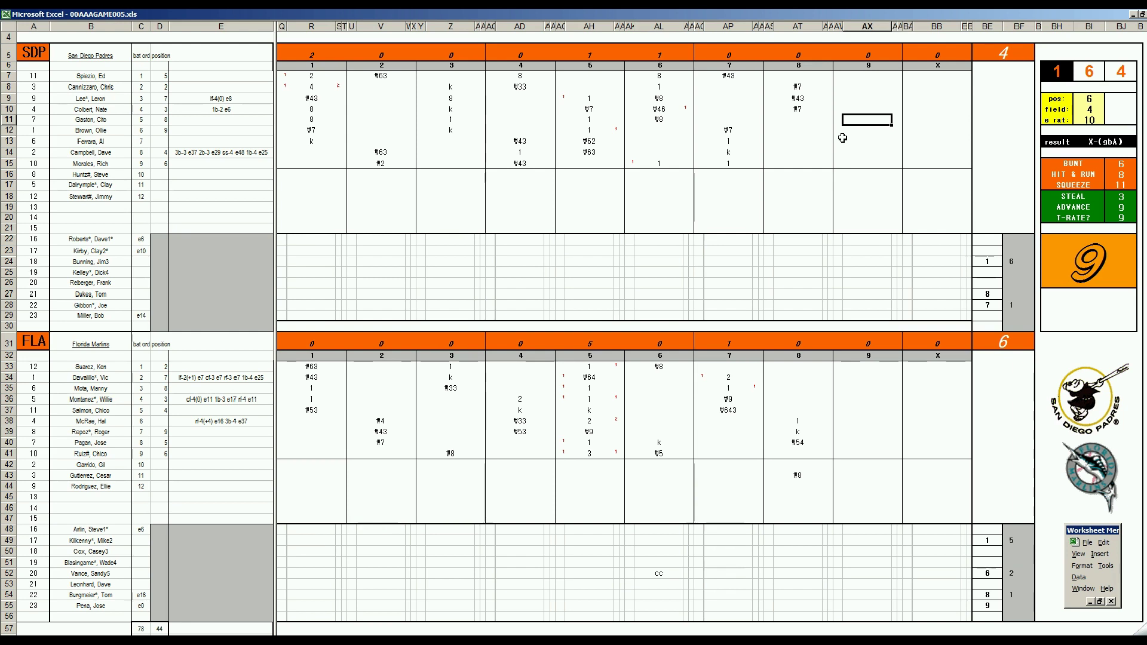
- Enter a single in AX11 and set pos, field and e rat to 4, 3 and 8
type("1")
key("Return")
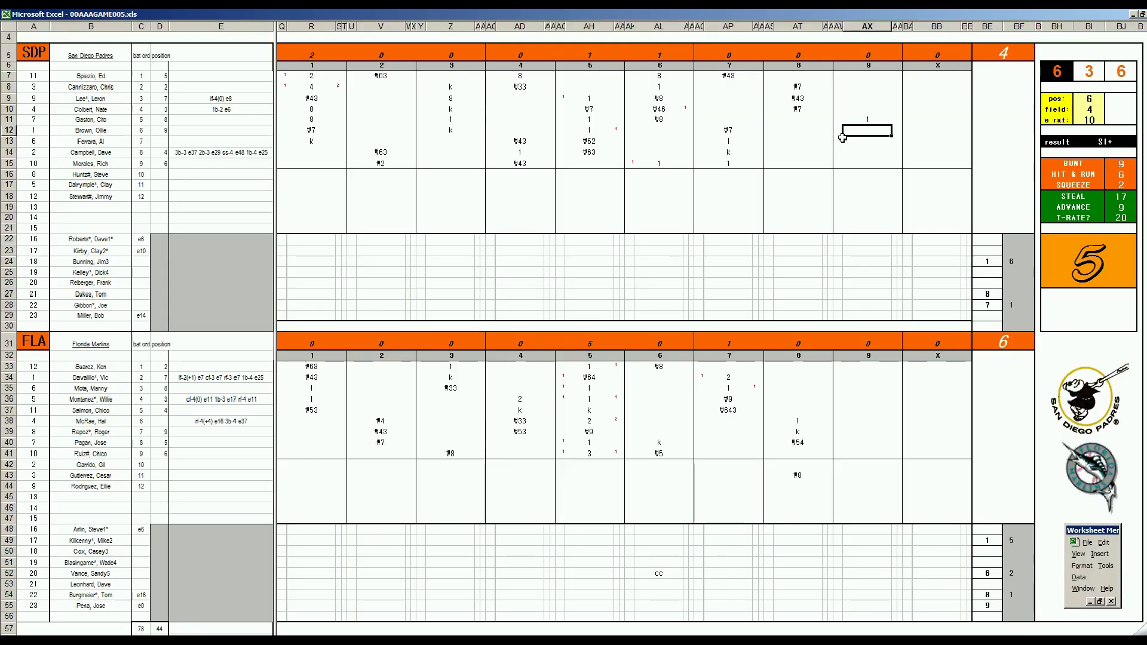
type("4")
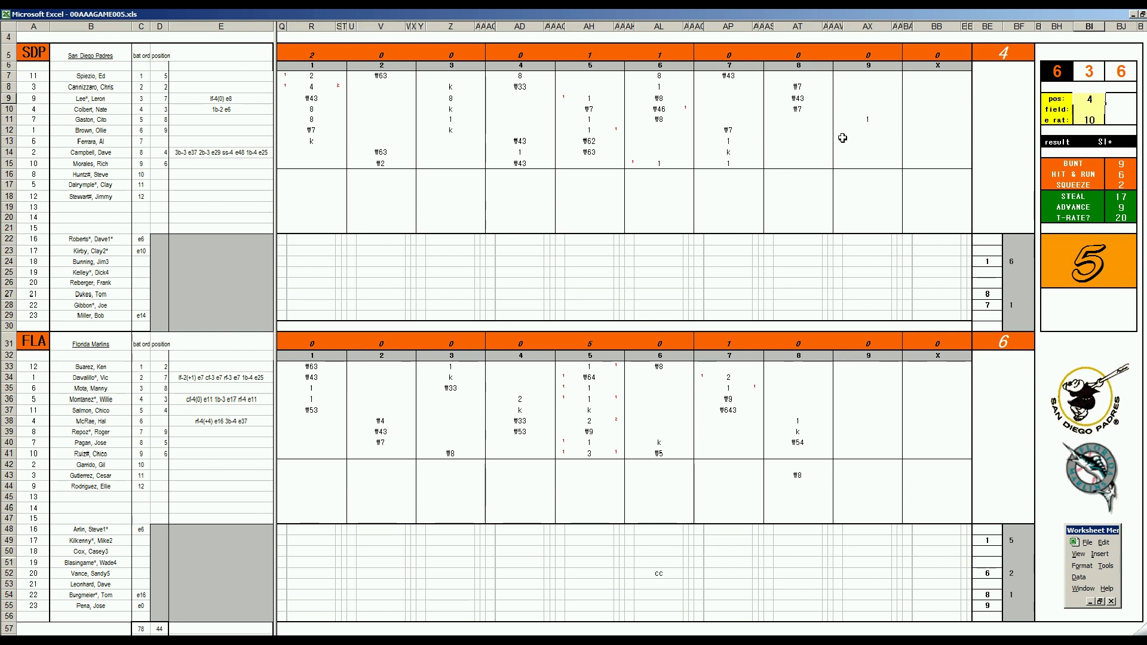
key("Return")
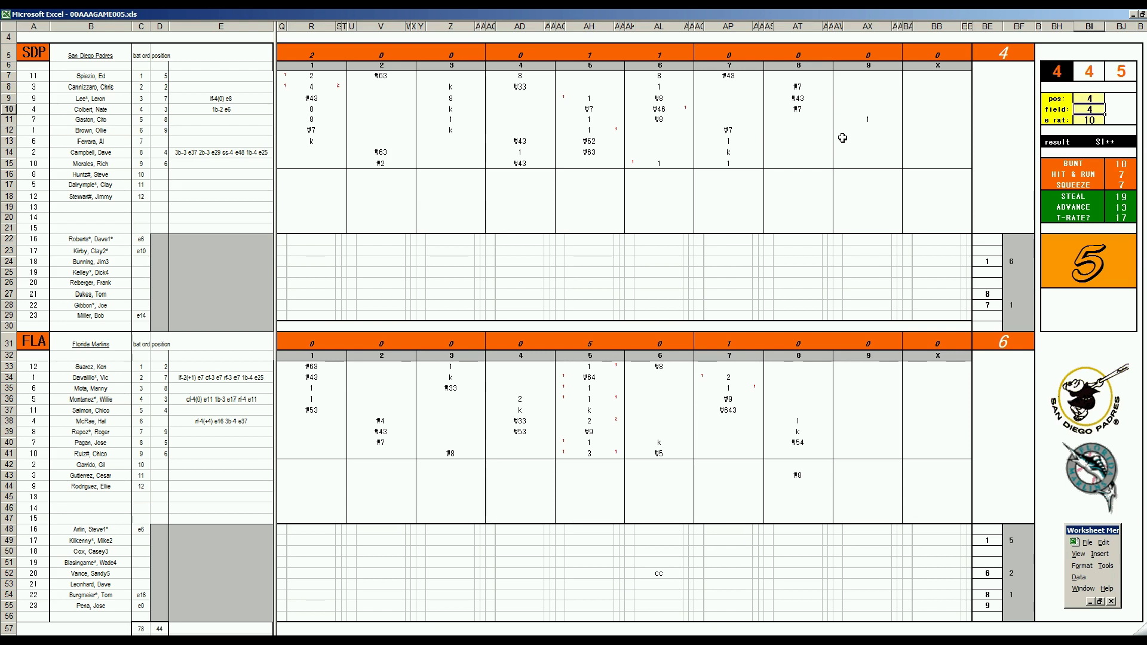
type("3")
key("Return")
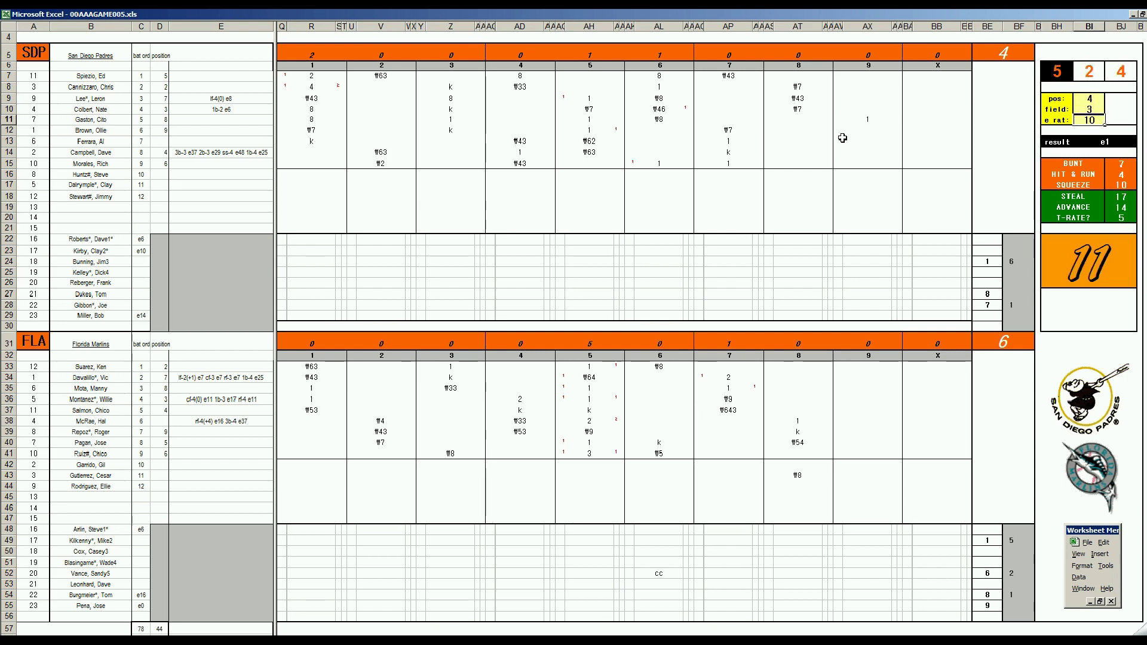
type("8")
key("Return")
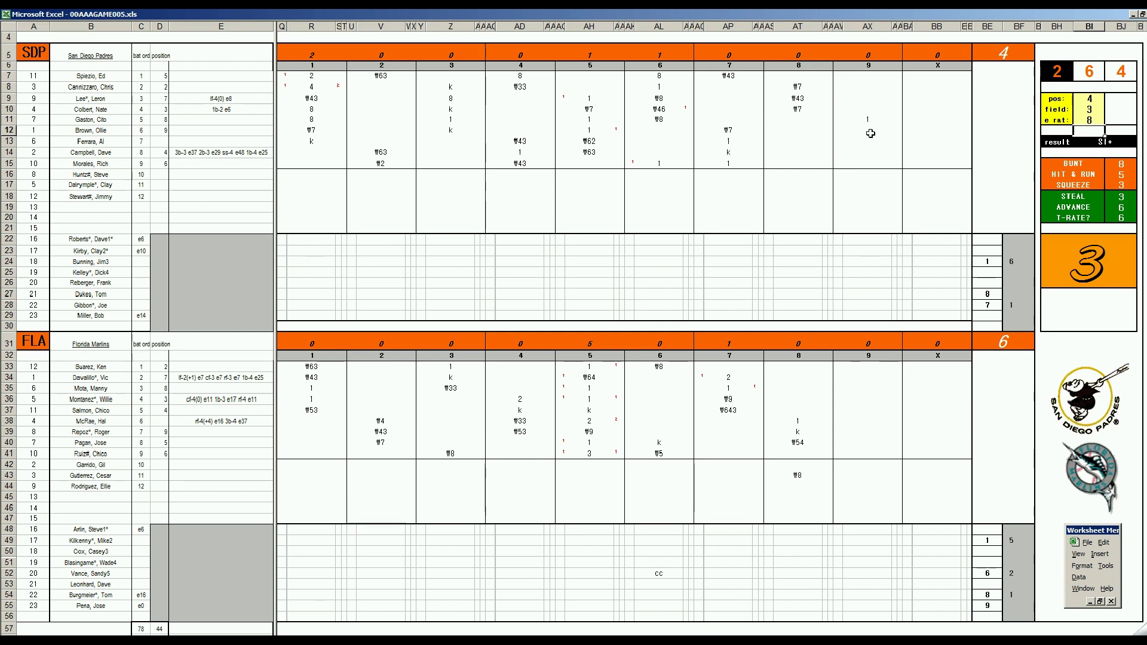
- Finish the Padres' 9th with 1 and k, ending on the #463 double play in AX18
left_click(868, 131)
type("1")
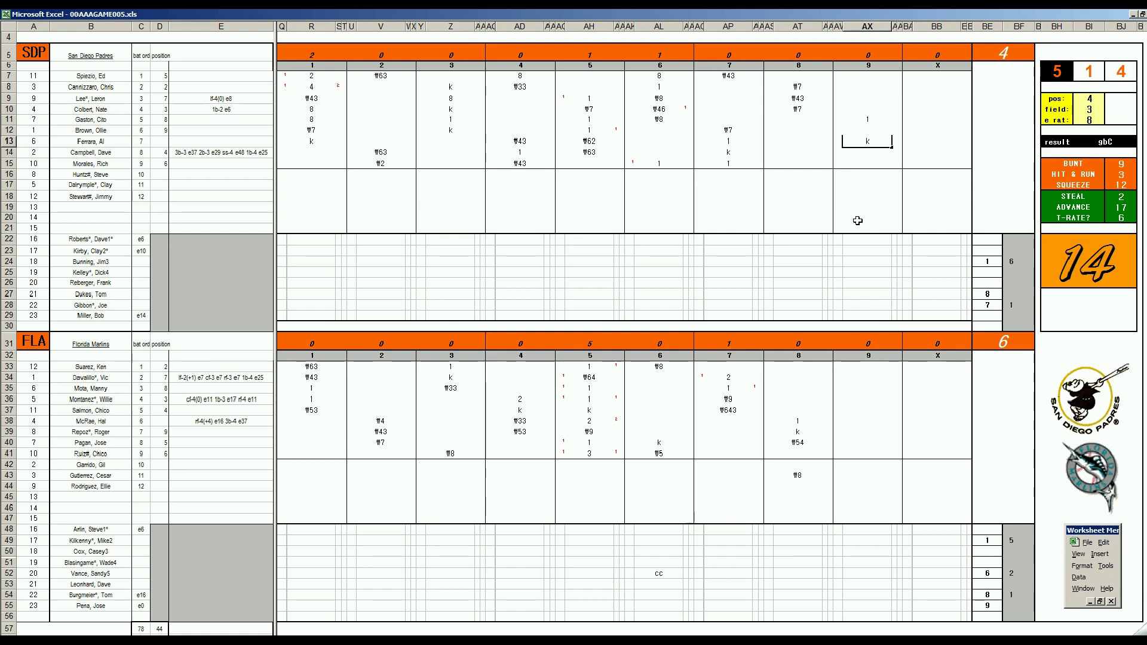
key("Return")
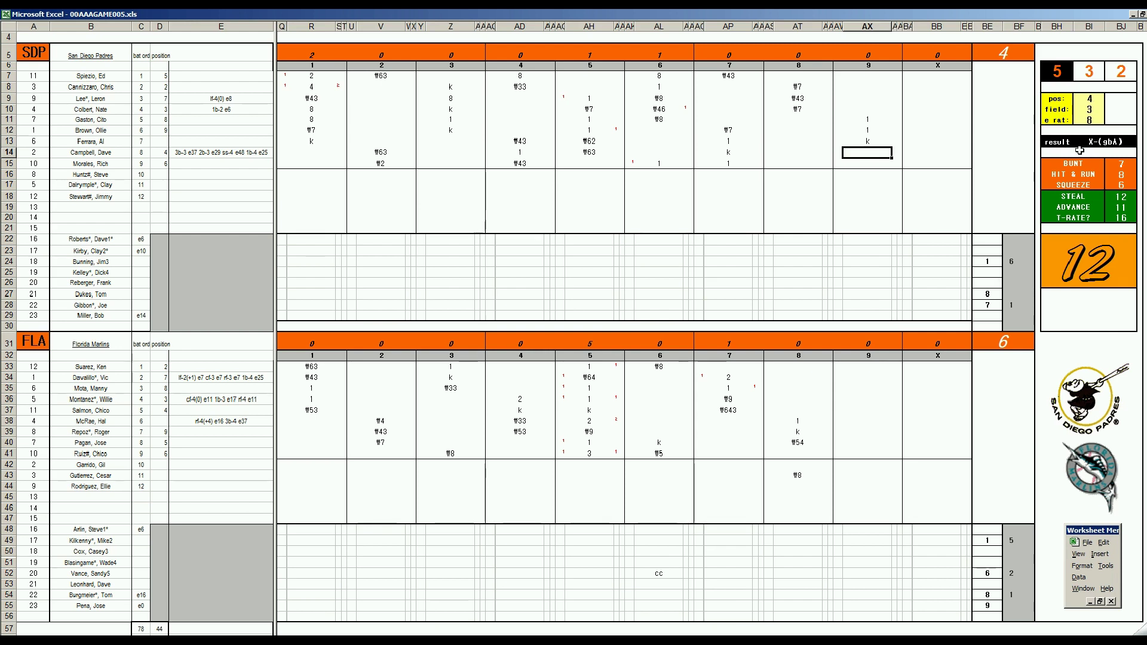
left_click(877, 175)
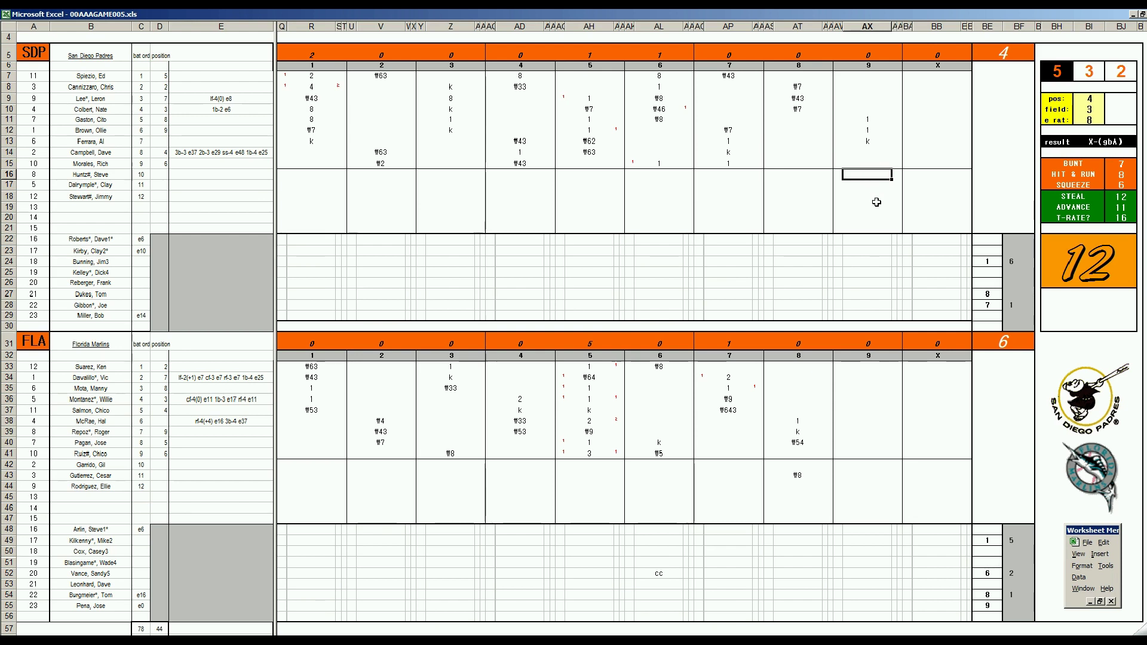
left_click(877, 199)
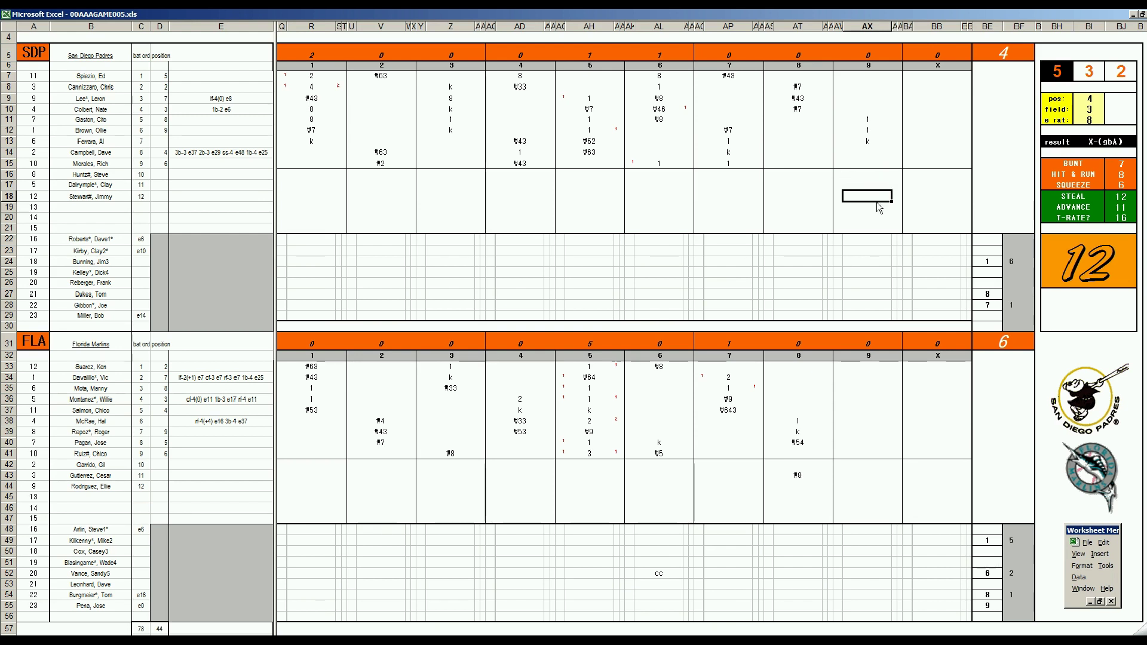
type("\\")
left_click(866, 120)
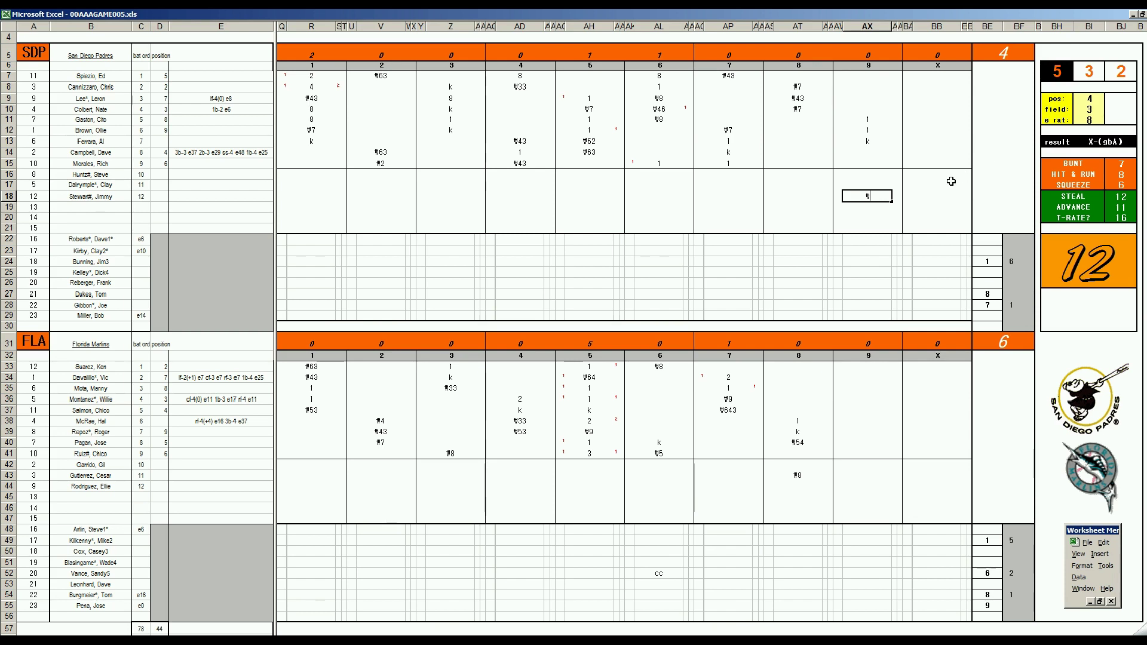
type("46")
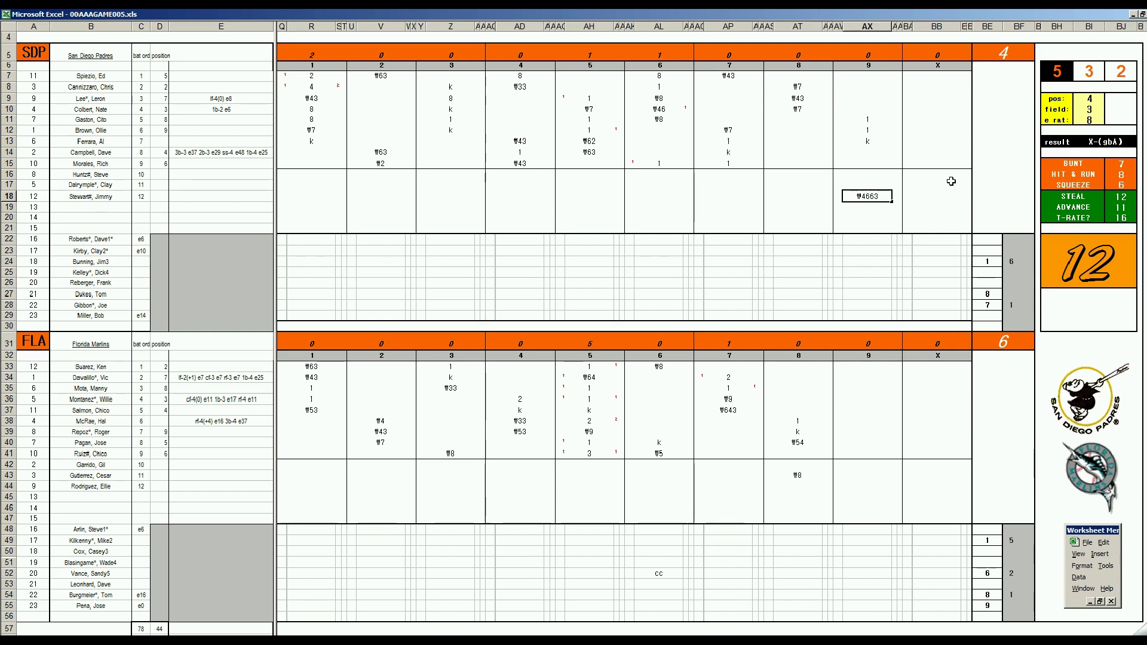
type("3")
key("Return")
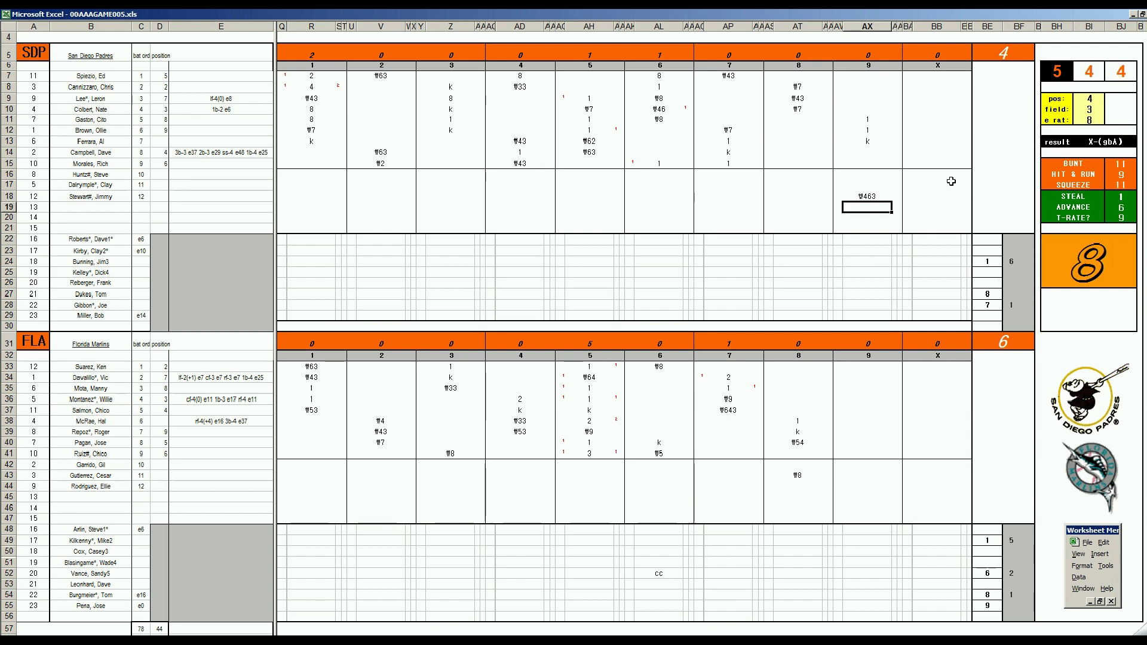
- Mark 1 in the pitcher boxes BF55 and BF27
left_click(1021, 604)
type("1")
key("Return")
left_click(1015, 294)
type("1")
key("Return")
left_click(229, 552)
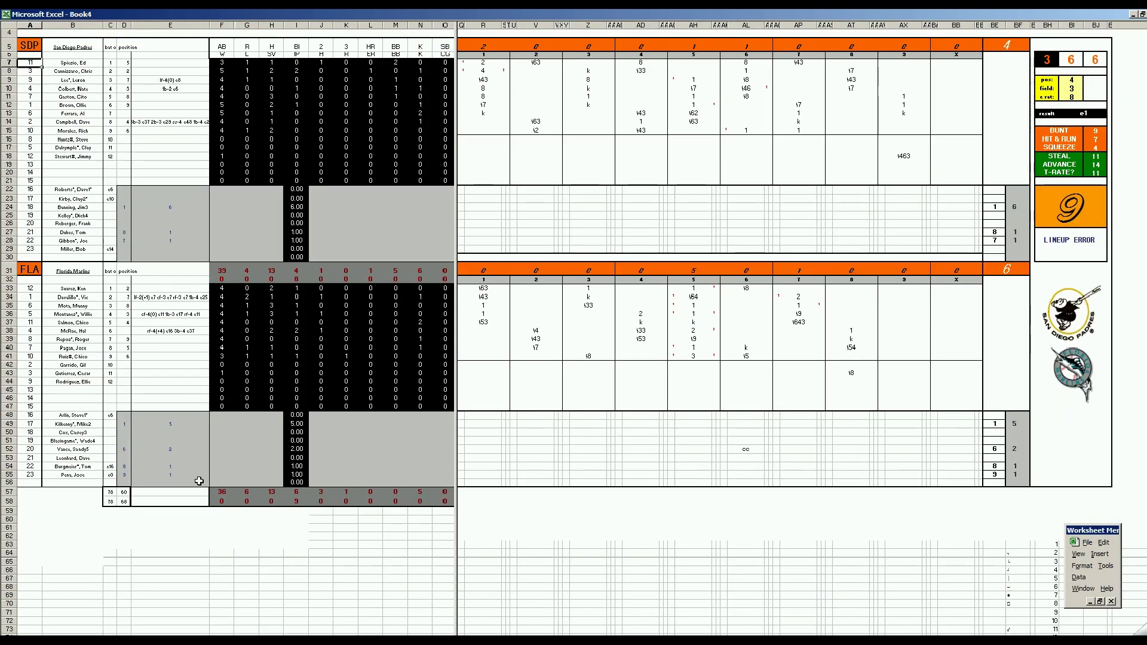
- Fill row 55's pitching line with 1 save, 2 hits and 1 strikeout
left_click(201, 476)
key("Tab")
key("Tab")
key("Tab")
type("1")
key("Tab")
key("Tab")
type("2")
key("Tab")
key("Tab")
key("Tab")
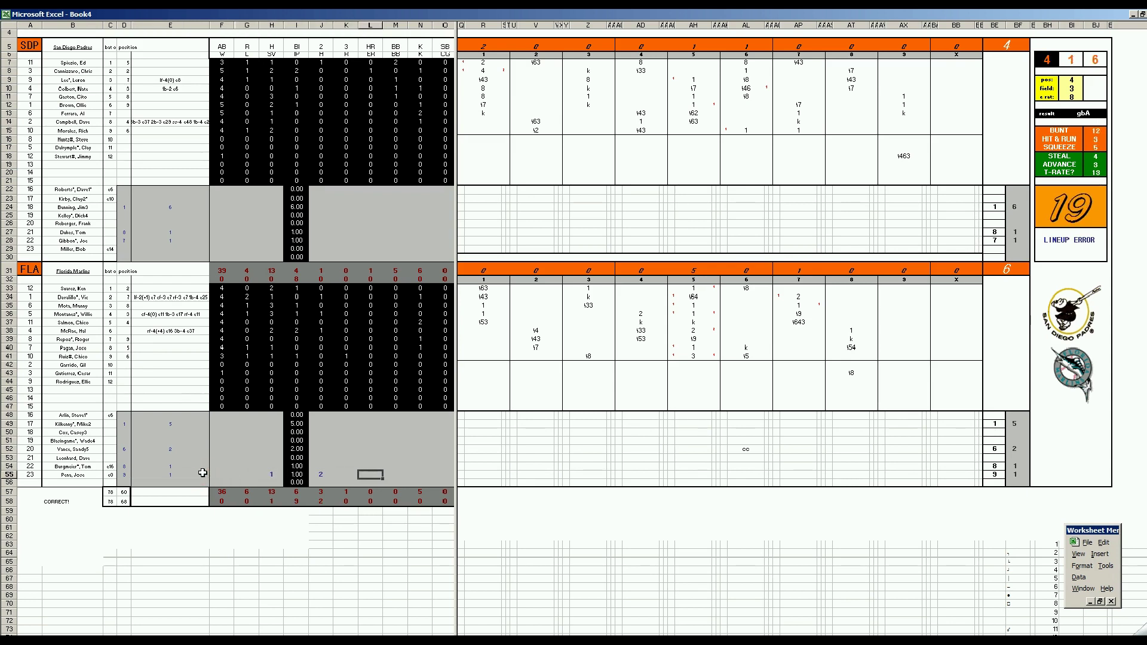
key("Tab")
type("1")
key("Left")
key("Left")
key("Left")
key("Left")
key("Up")
key("Up")
key("Up")
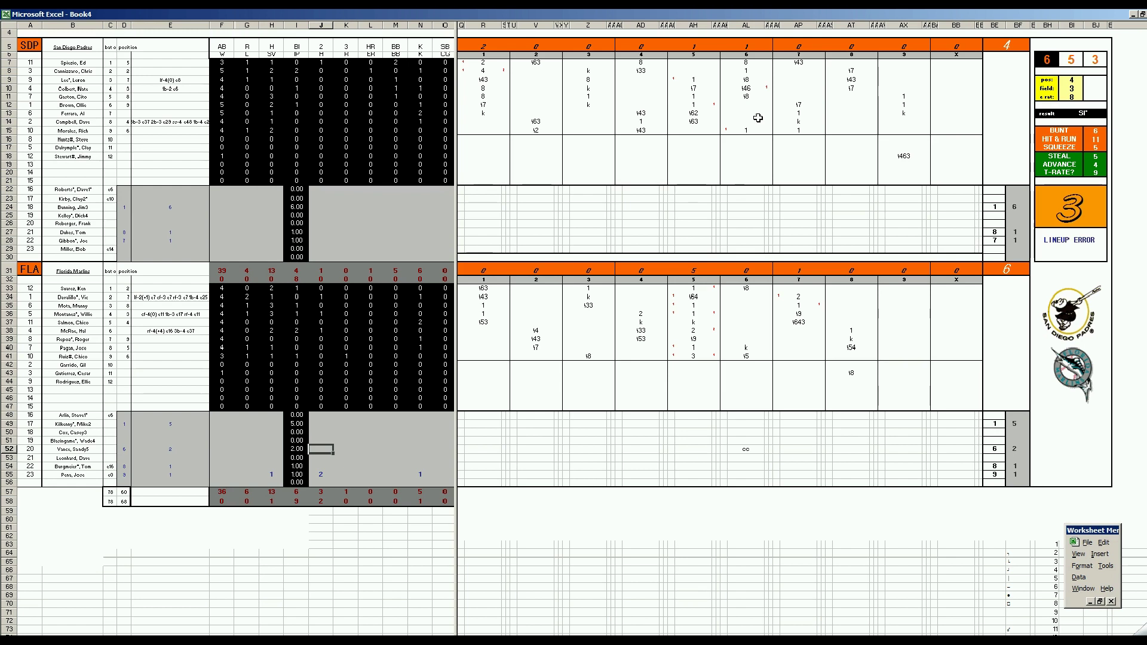
- Enter 3 hits and 1 strikeout for the row-52 pitcher
type("3")
key("Tab")
key("Tab")
key("Tab")
key("Tab")
type("1")
key("Left")
key("Left")
key("Left")
key("Left")
key("Up")
key("Left")
key("Up")
key("Left")
key("Up")
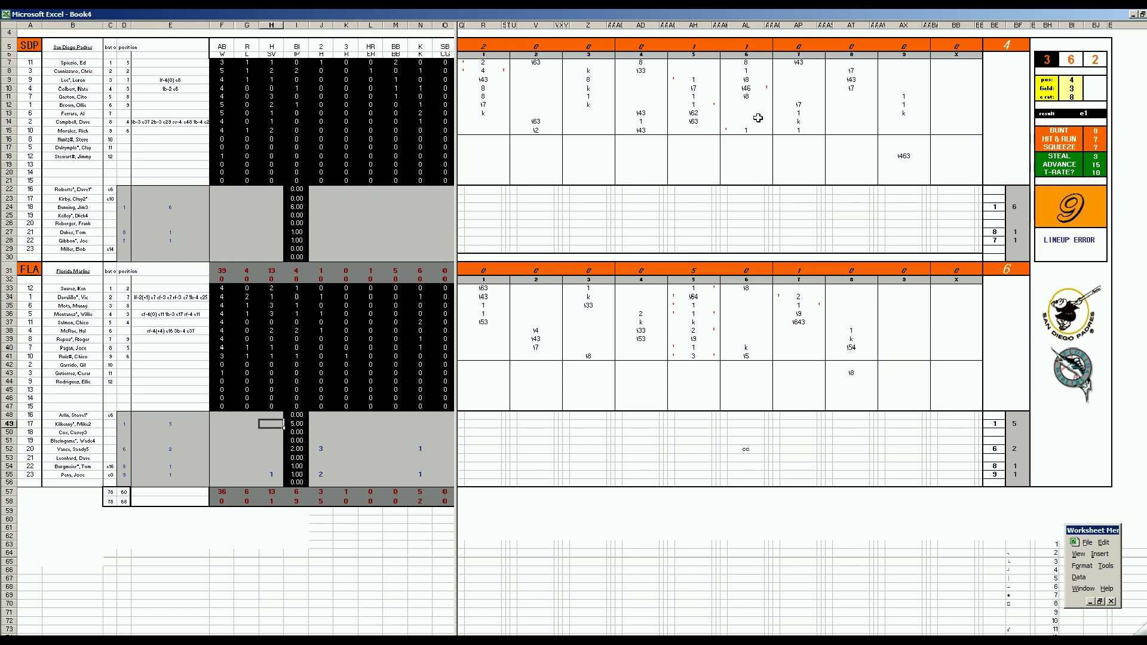
key("Left")
key("Left")
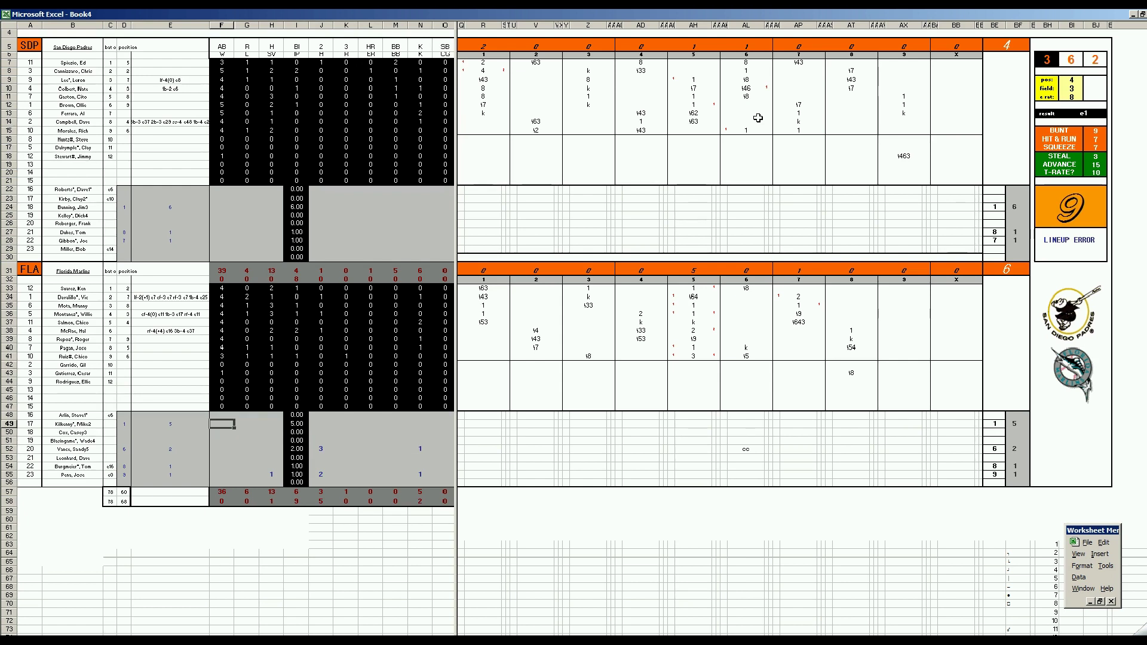
- Give row 49 a win, 8 hits, 4 runs, 4 earned runs, 5 walks and 4 strikeouts
type("1")
key("Tab")
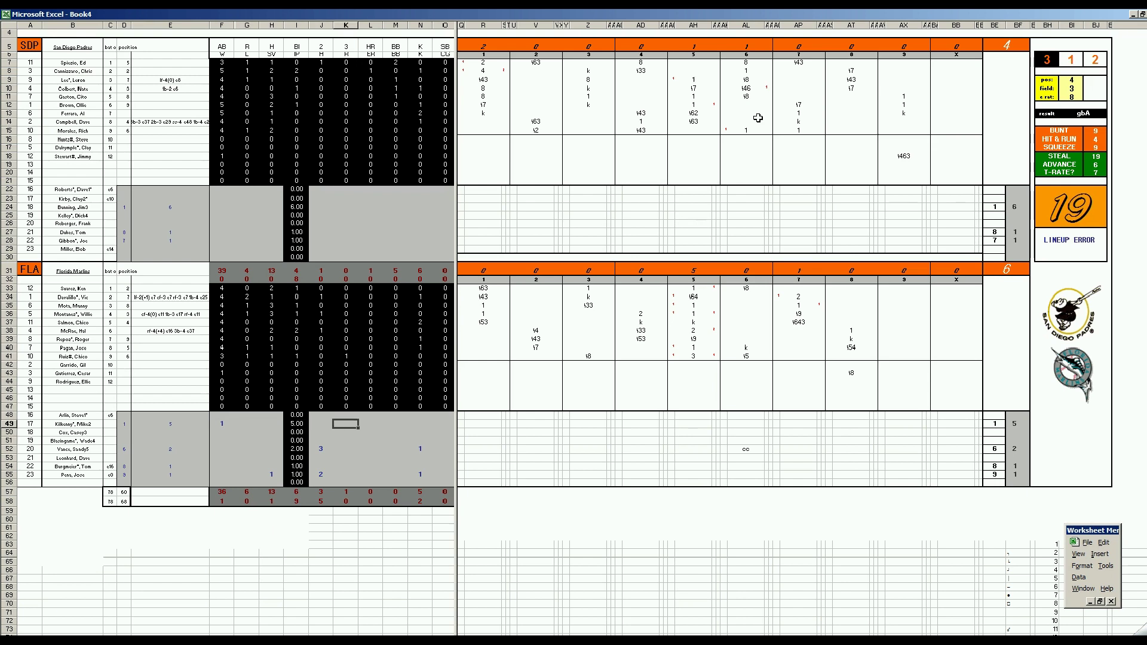
type("8")
key("Tab")
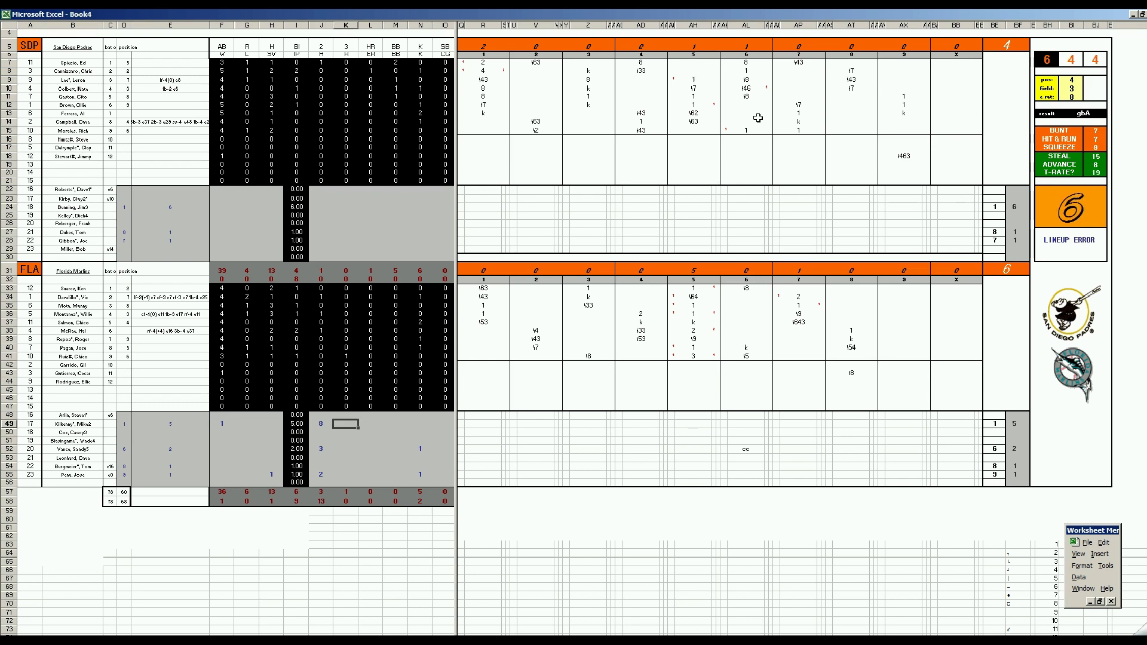
type("4")
key("Tab")
type("4")
key("Tab")
type("5")
key("Tab")
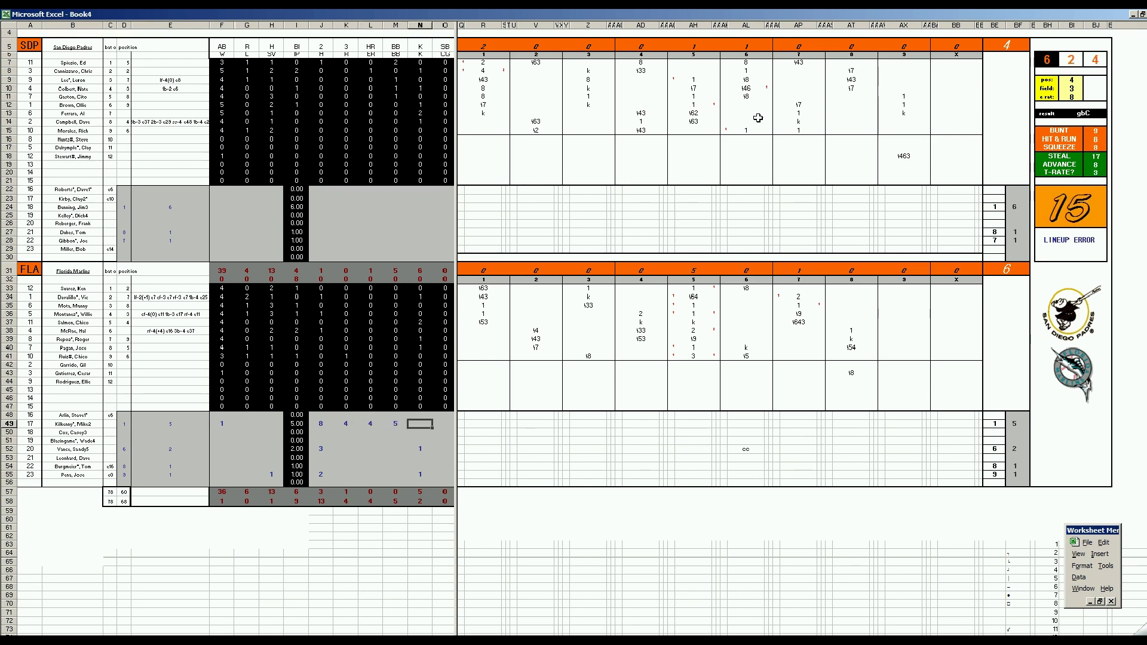
type("4")
key("Return")
key("Left")
key("Left")
key("Left")
key("Left")
key("Left")
key("Left")
key("Left")
- Enter 1 hit and 1 strikeout for the row-27 Padres pitcher
key("Up")
key("Up")
key("Up")
key("Up")
key("Up")
key("Up")
key("Up")
key("Up")
key("Up")
key("Up")
key("Up")
key("Up")
key("Up")
key("Up")
key("Up")
key("Up")
key("Up")
key("Up")
key("Up")
key("Up")
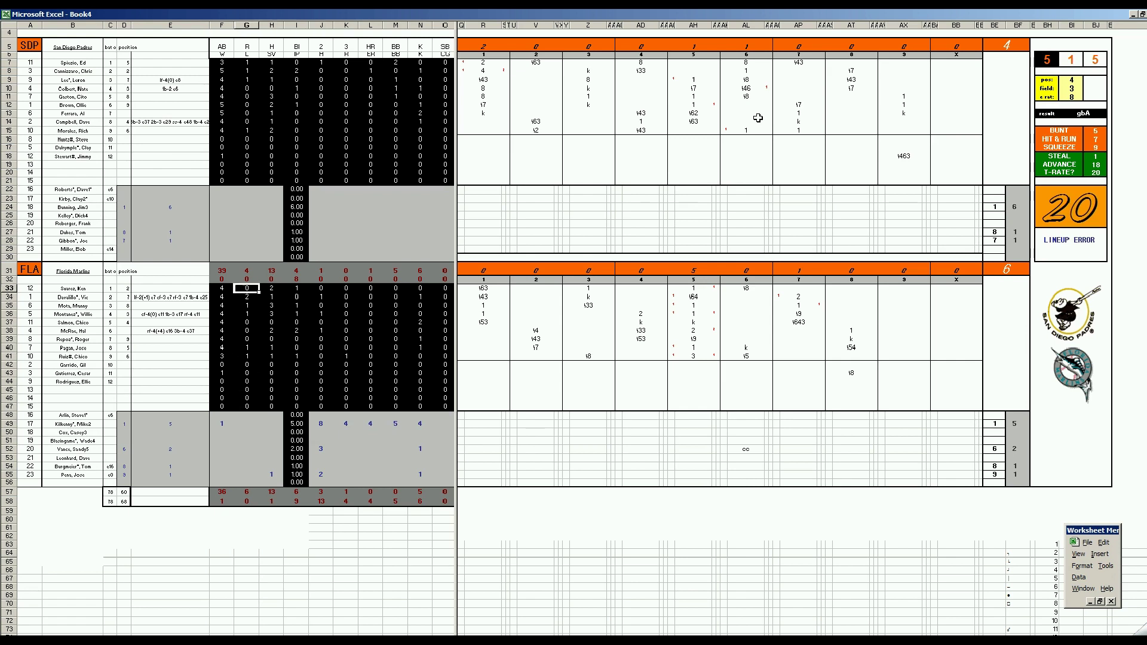
key("Up")
key("Right")
key("Right")
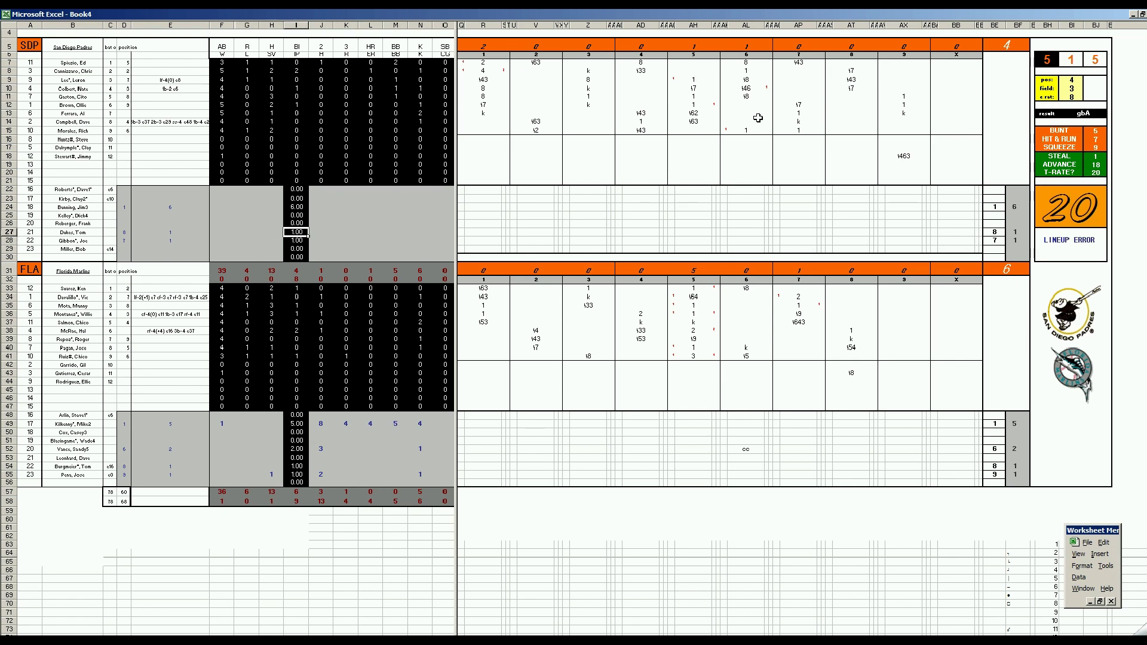
key("Right")
type("1")
key("Right")
key("Right")
key("Right")
key("Right")
type("1")
key("Left")
key("Left")
key("Down")
key("Down")
key("Left")
key("Left")
- Give the row-28 pitcher 2 hits, 1 run and 1 earned run
key("Up")
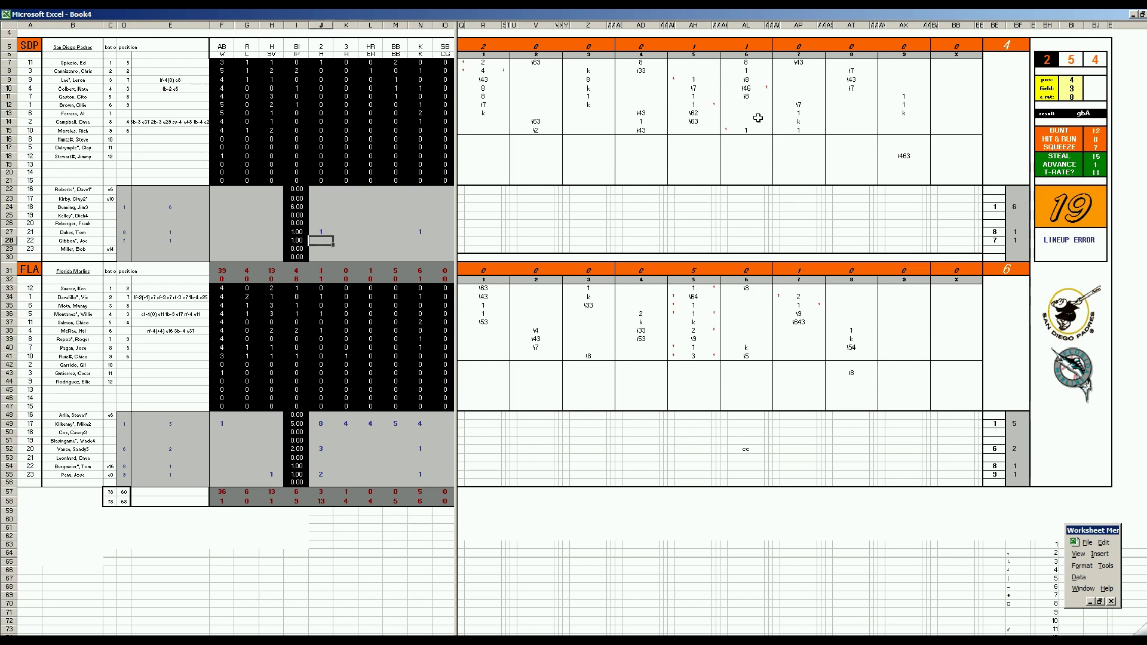
type("2")
key("Right")
type("1")
key("Right")
type("1")
key("Left")
key("Left")
key("Left")
key("Up")
key("Up")
key("Up")
key("Up")
- Charge the row-24 starter with the loss, 10 hits, 5 runs, 5 earned runs and 4 strikeouts
key("Left")
key("Left")
key("Left")
key("Right")
type("1")
key("Right")
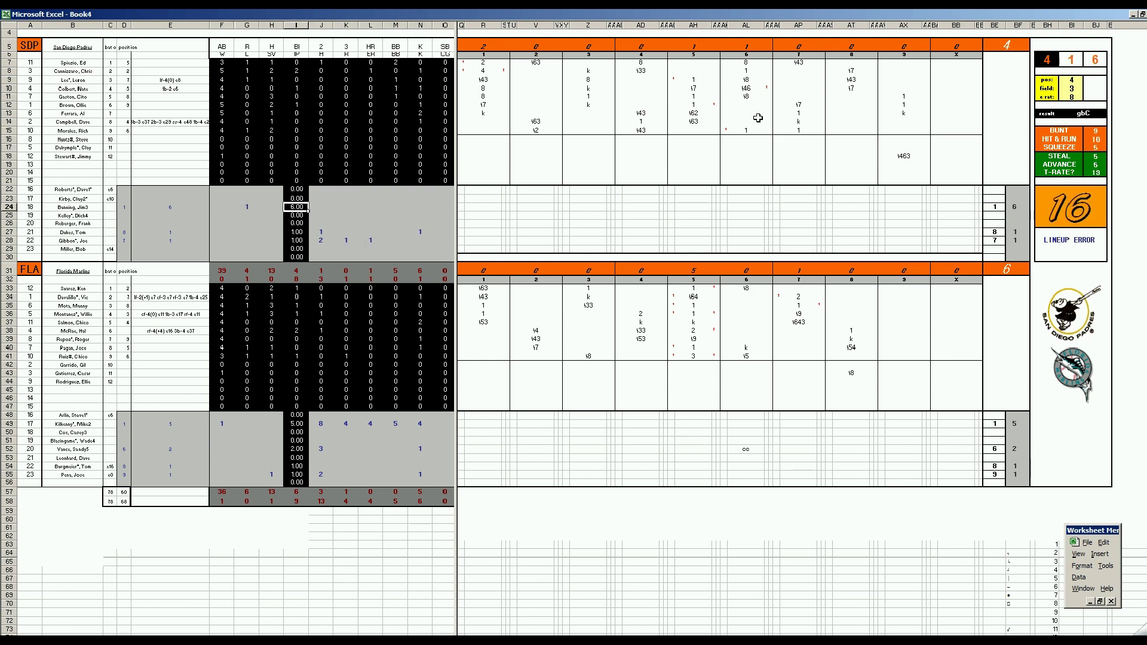
key("Right")
key("Right")
type("10")
key("Right")
type("5")
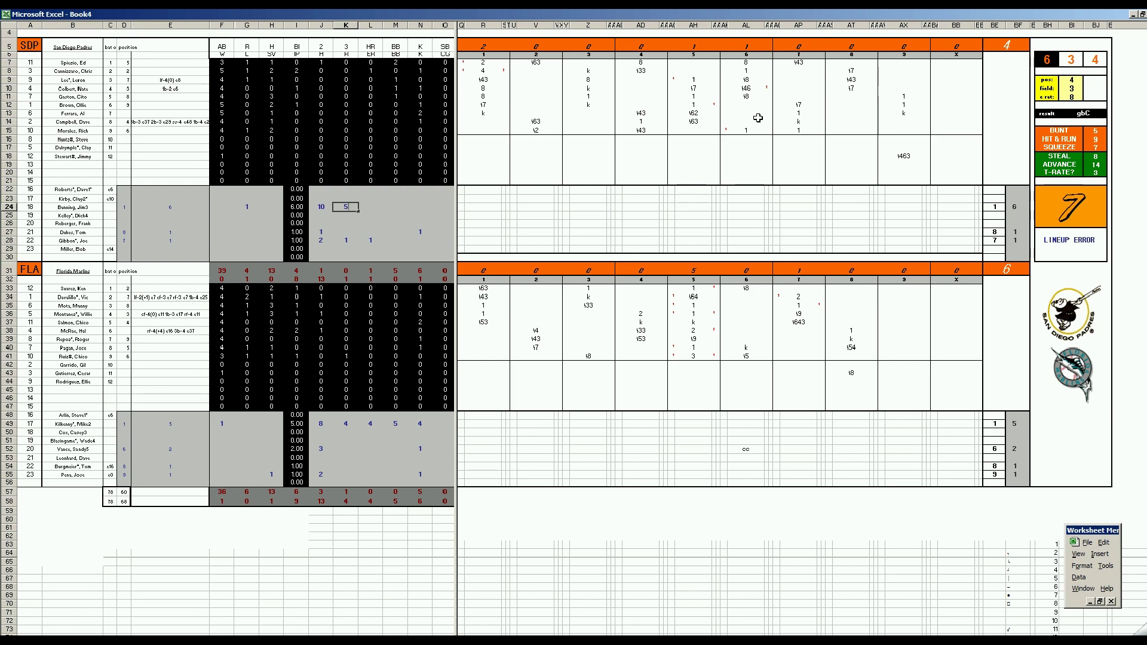
key("Right")
type("5")
key("Right")
key("Right")
type("4")
key("Down")
key("Left")
key("Left")
key("Left")
key("Left")
key("Left")
key("Left")
key("Left")
key("Down")
key("Down")
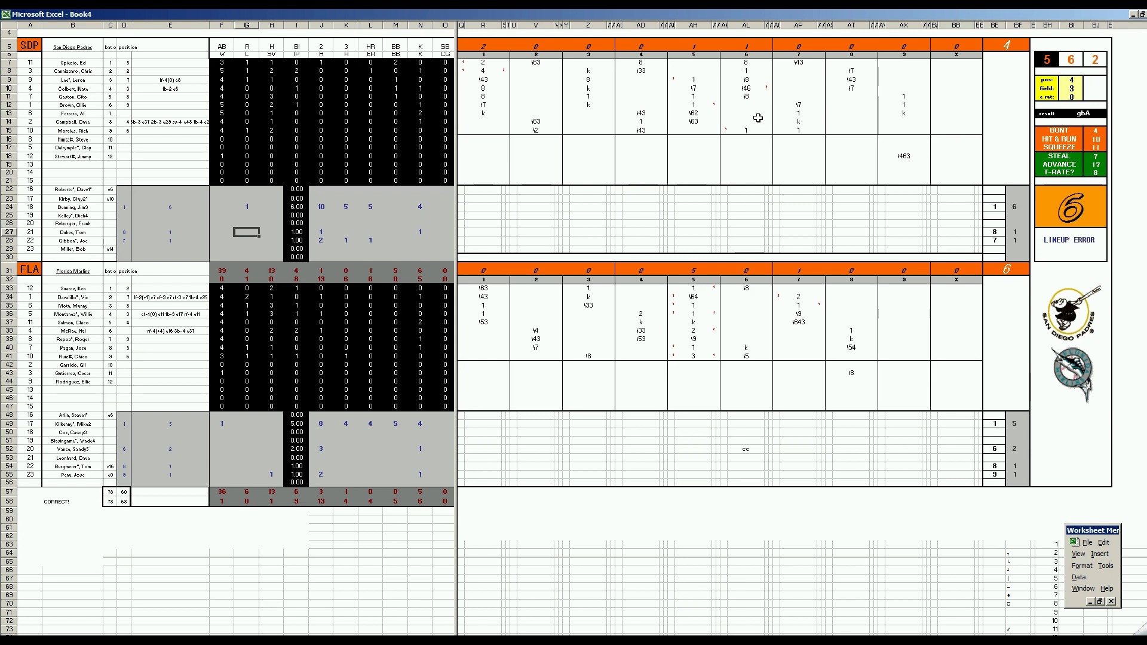
key("Down")
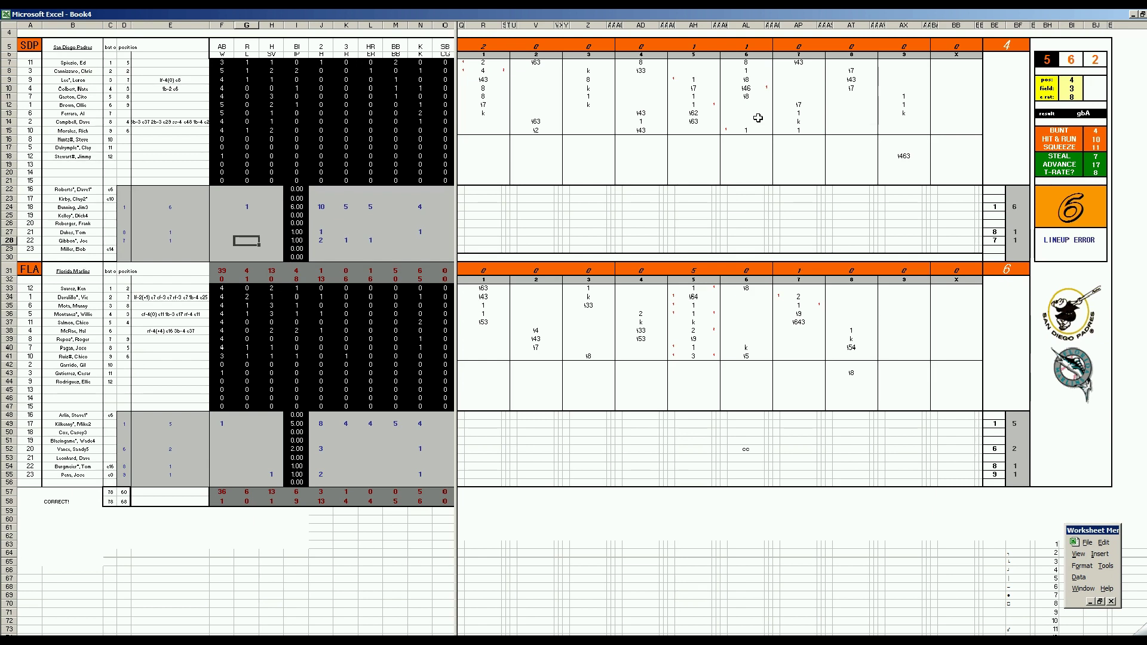
- Save the scoresheet as 33flasdp.xls
key("ctrl+s")
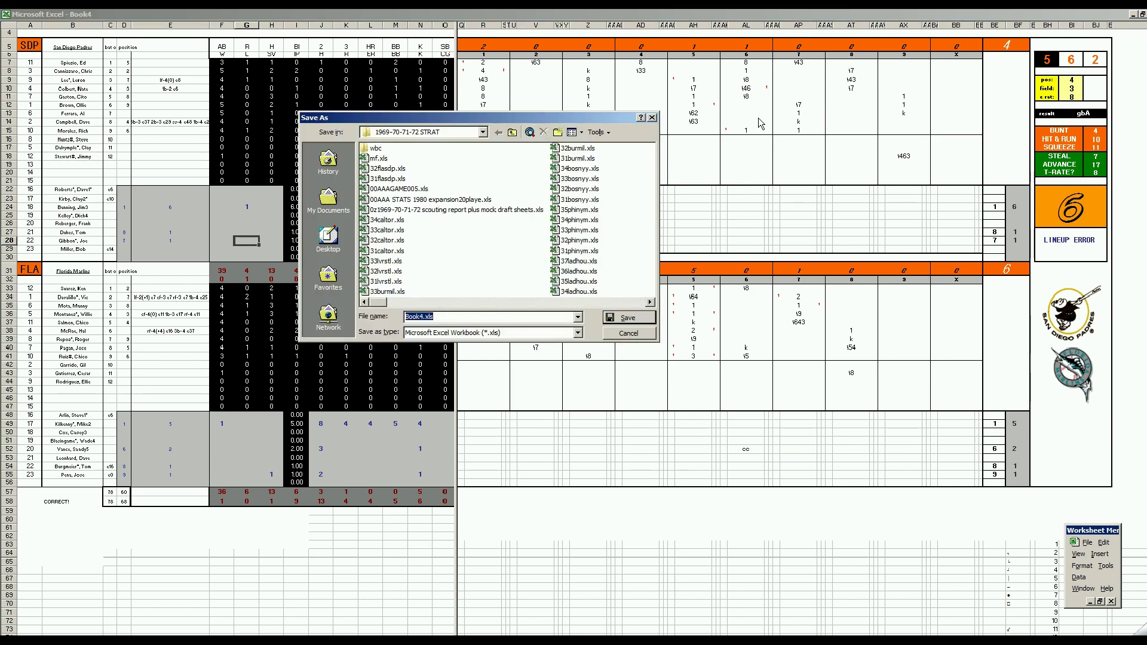
left_click(386, 168)
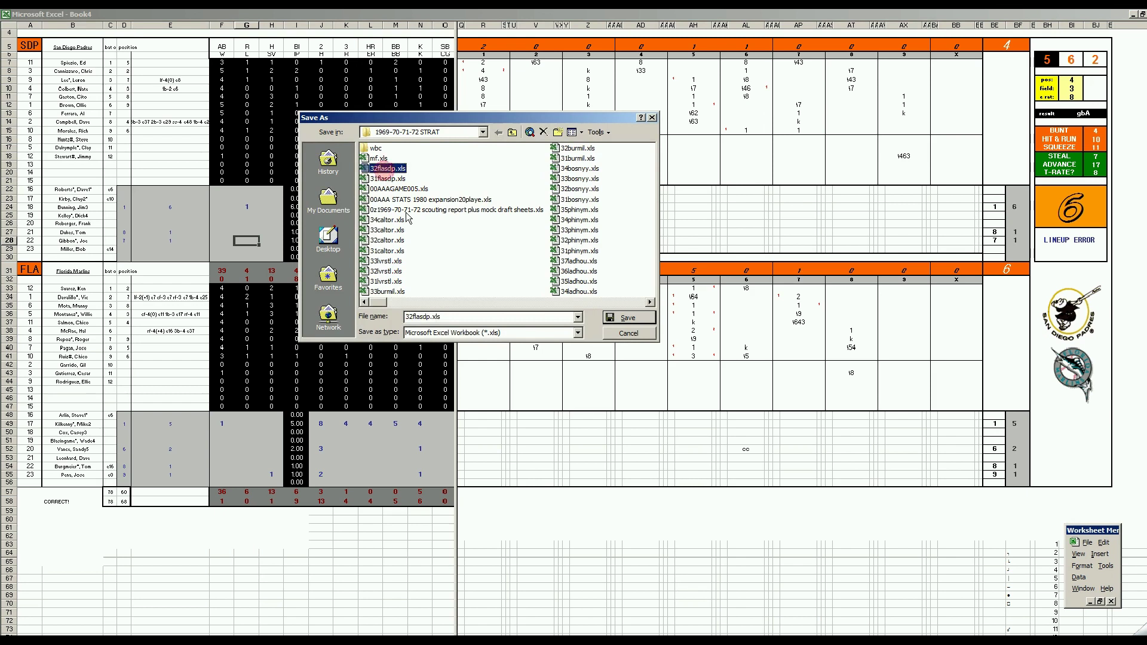
left_click(410, 316)
left_click(408, 316)
key("BackSpace")
type("3")
key("Return")
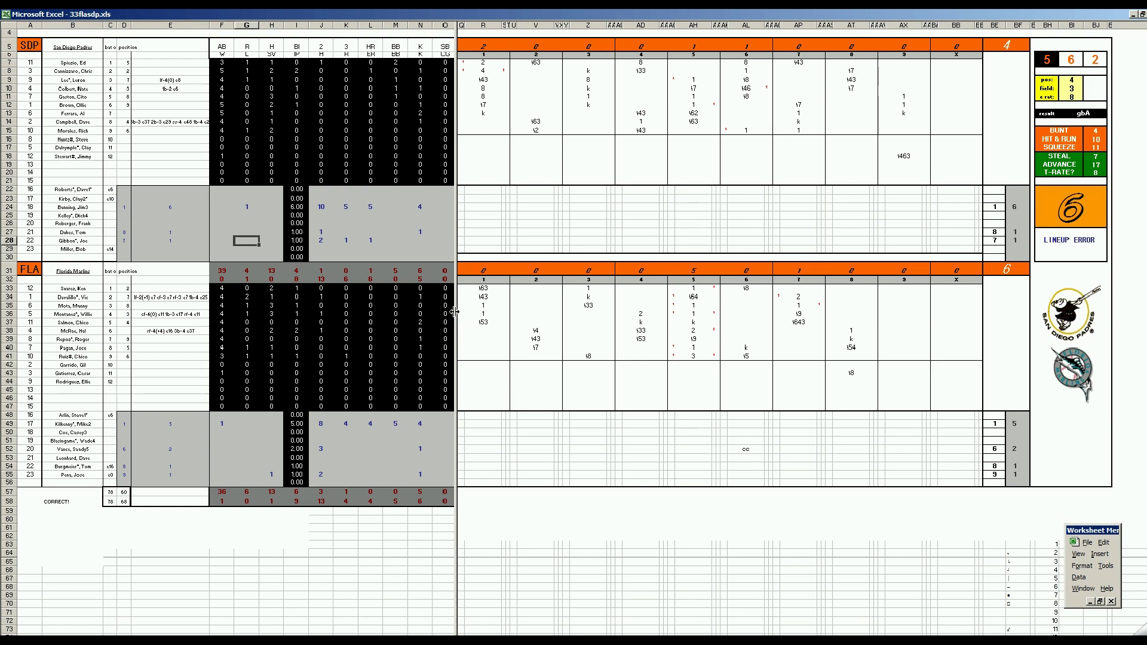
- Save a copy as mf.xls, replacing the existing file, and close it keeping the clipboard
key("F12")
type("mf.xls")
key("Return")
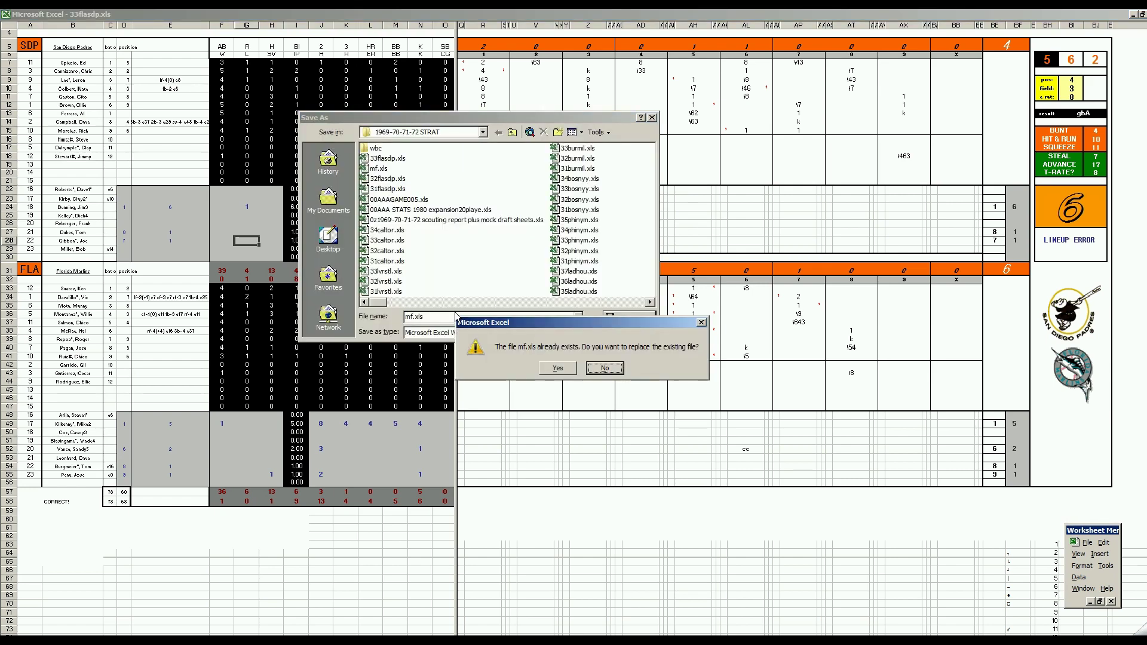
key("y")
key("ctrl+w")
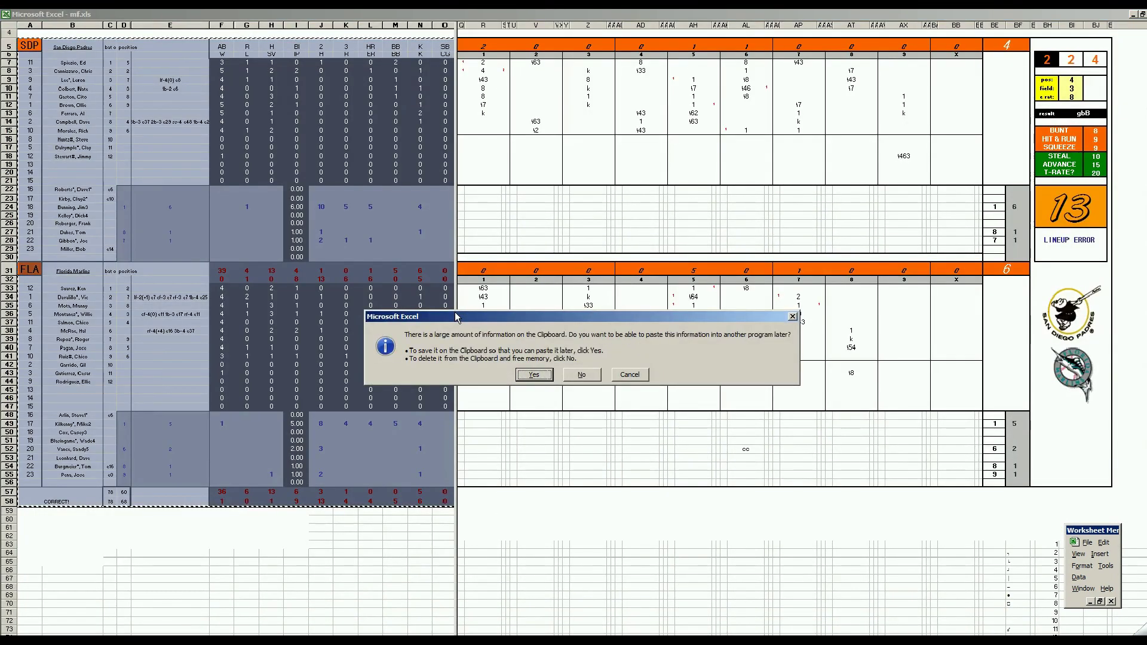
key("n")
key("n")
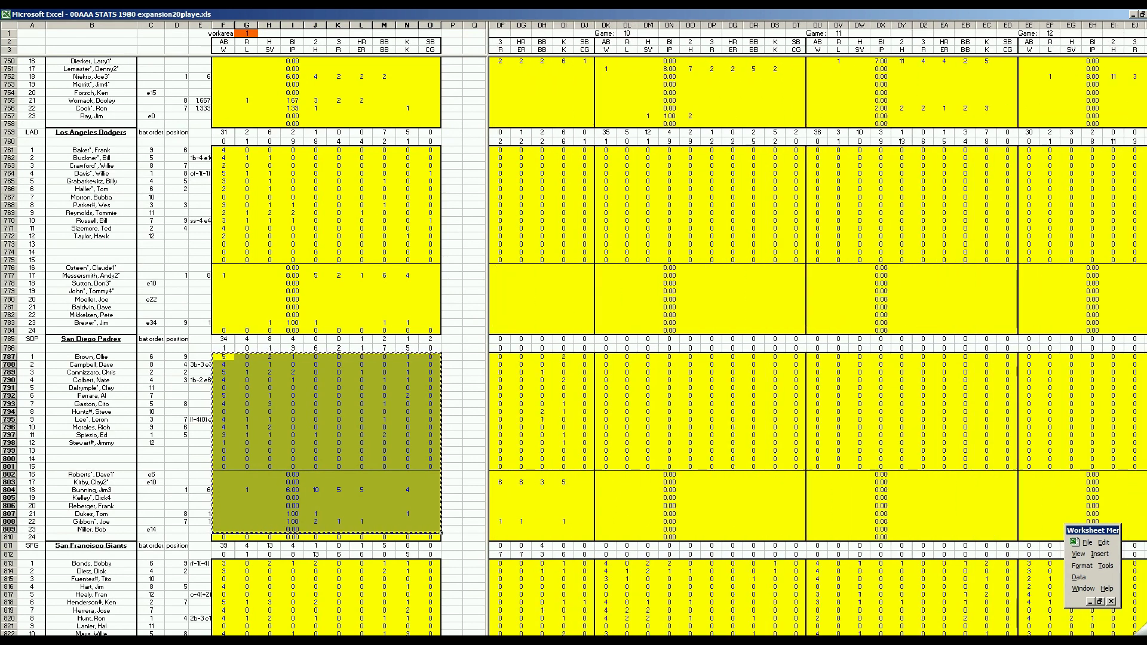
- Paste the Padres game stats into the game 10 columns at DK787
right_click(604, 361)
left_click(633, 392)
left_click(421, 478)
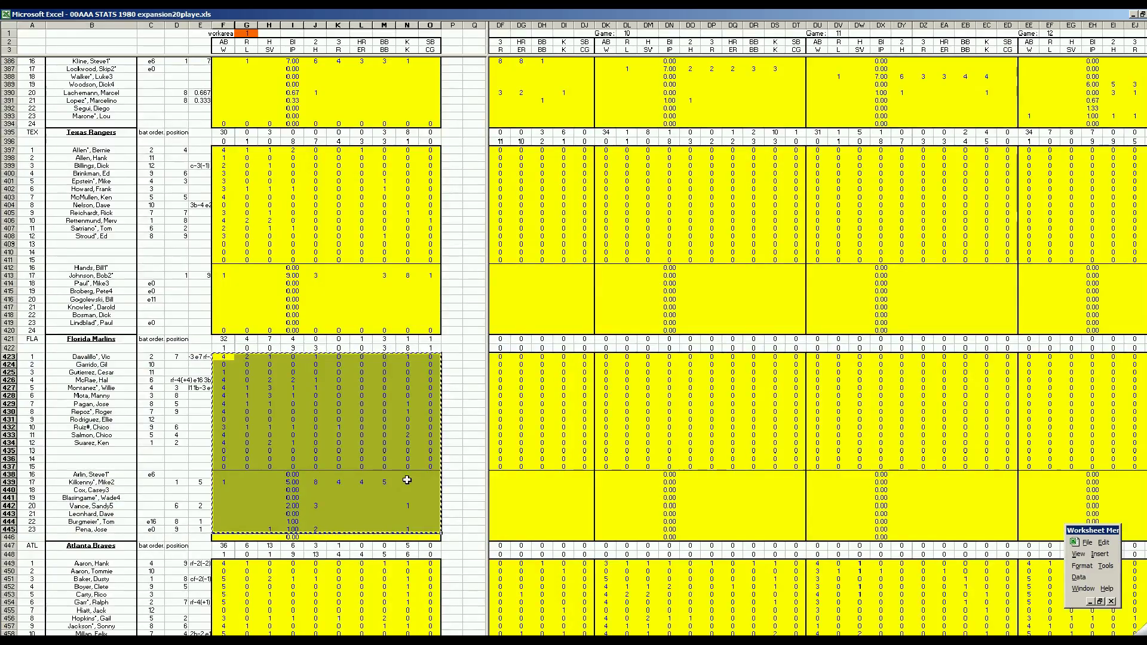
left_click(511, 635)
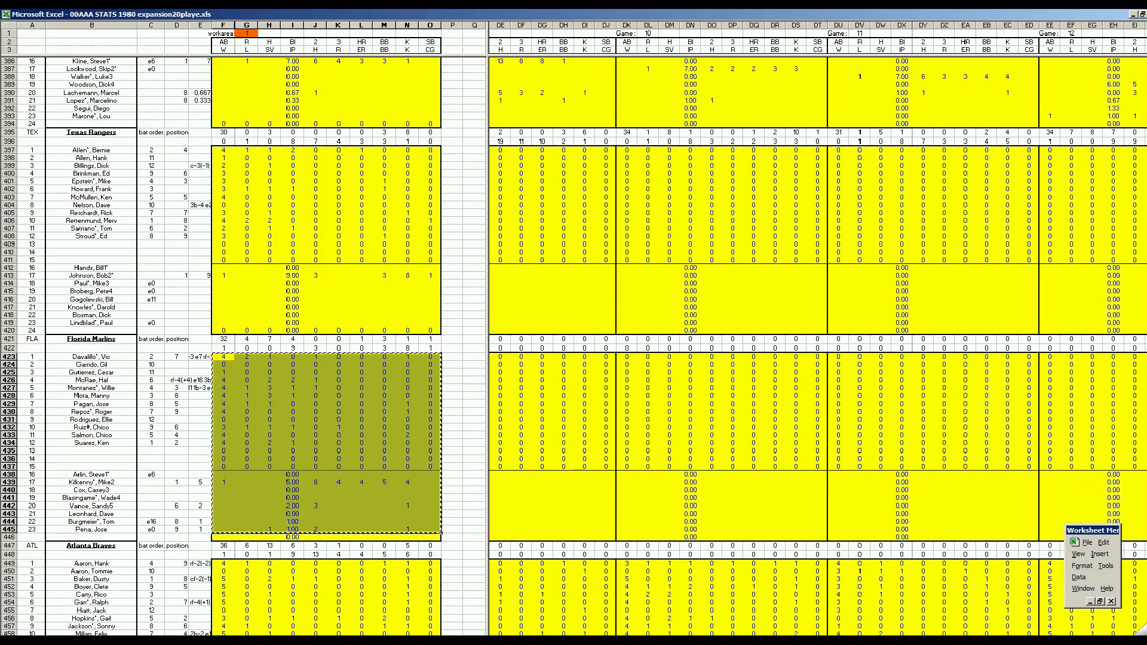
left_click(511, 634)
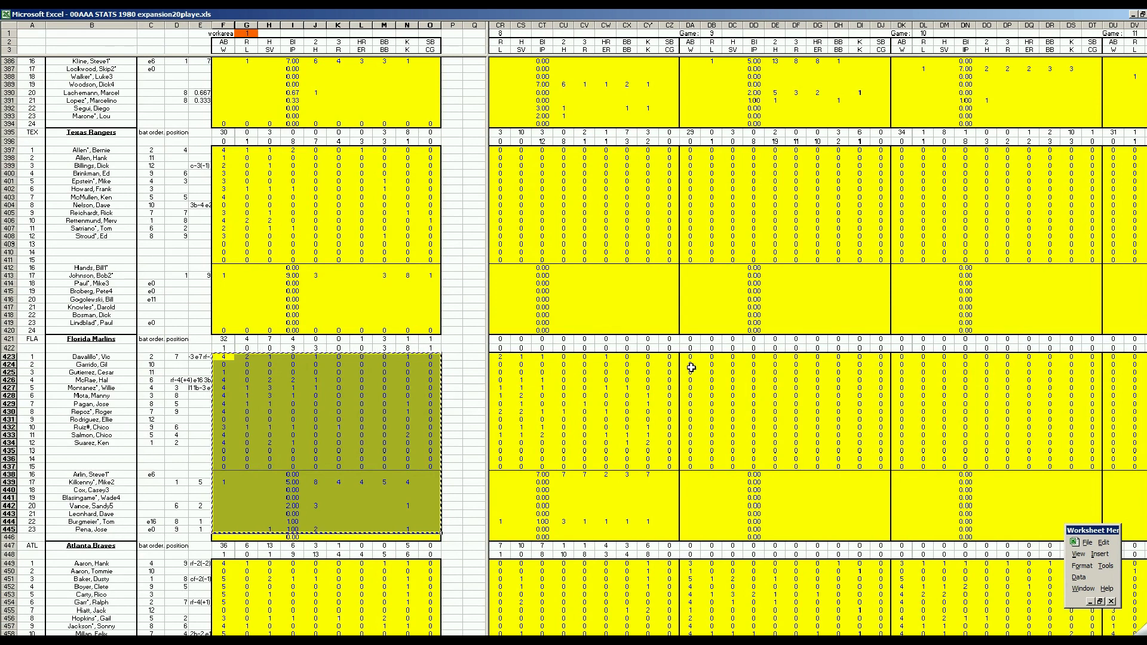
- Paste the Marlins stats into the game 9 columns at DA423 and check their season totals
right_click(688, 358)
left_click(715, 392)
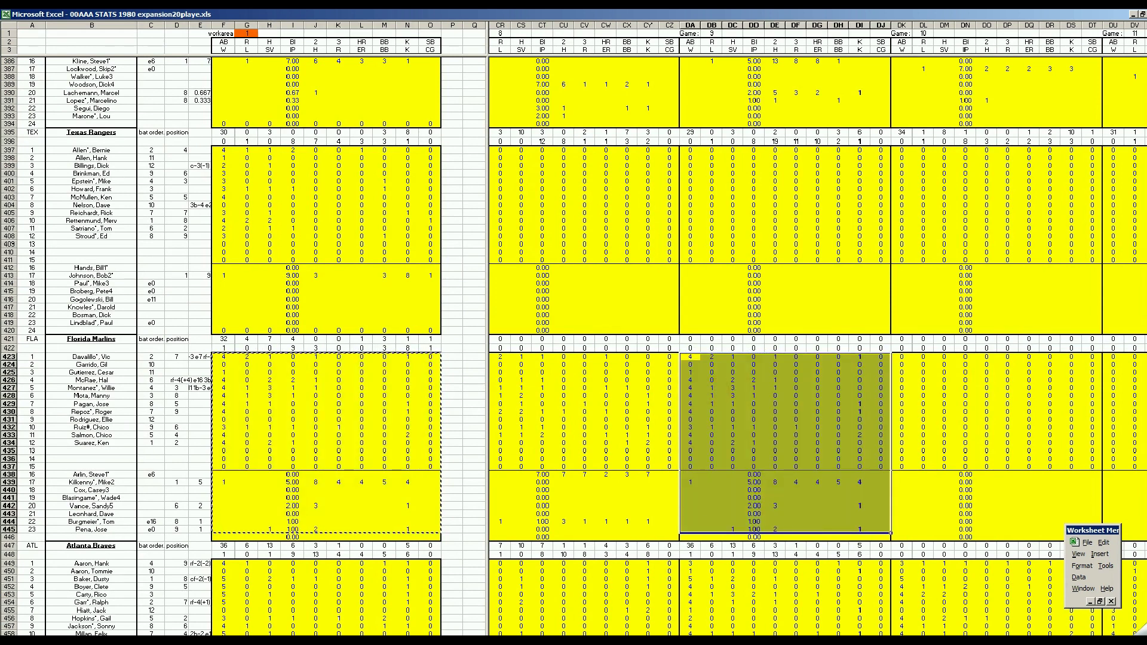
left_click_drag(538, 635, 687, 634)
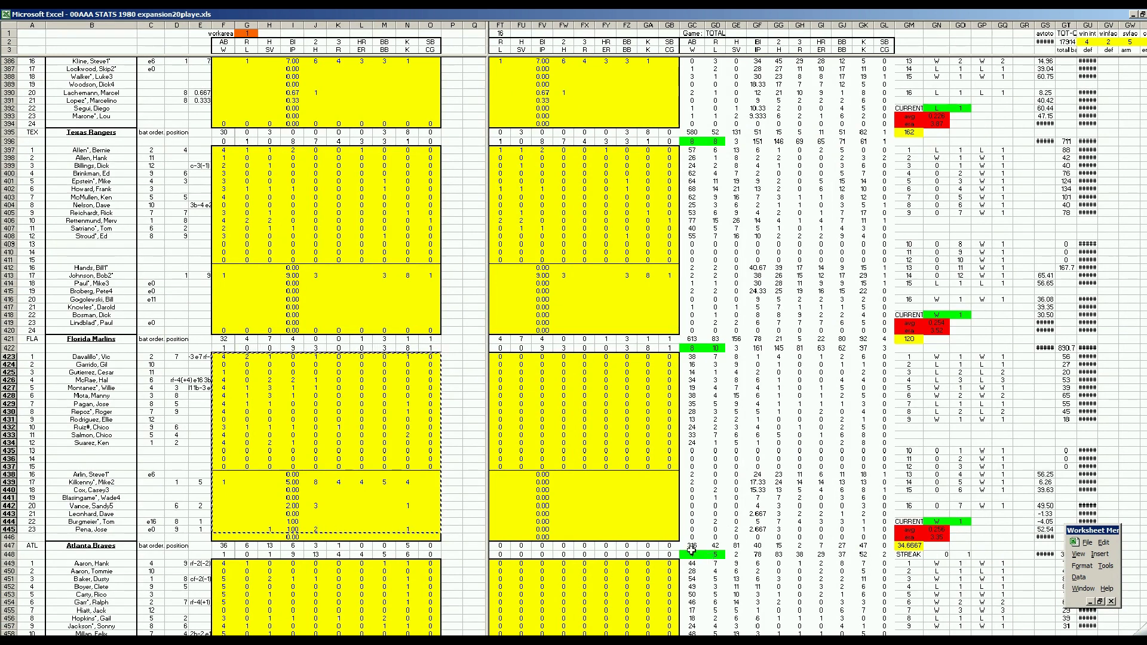
left_click(662, 514)
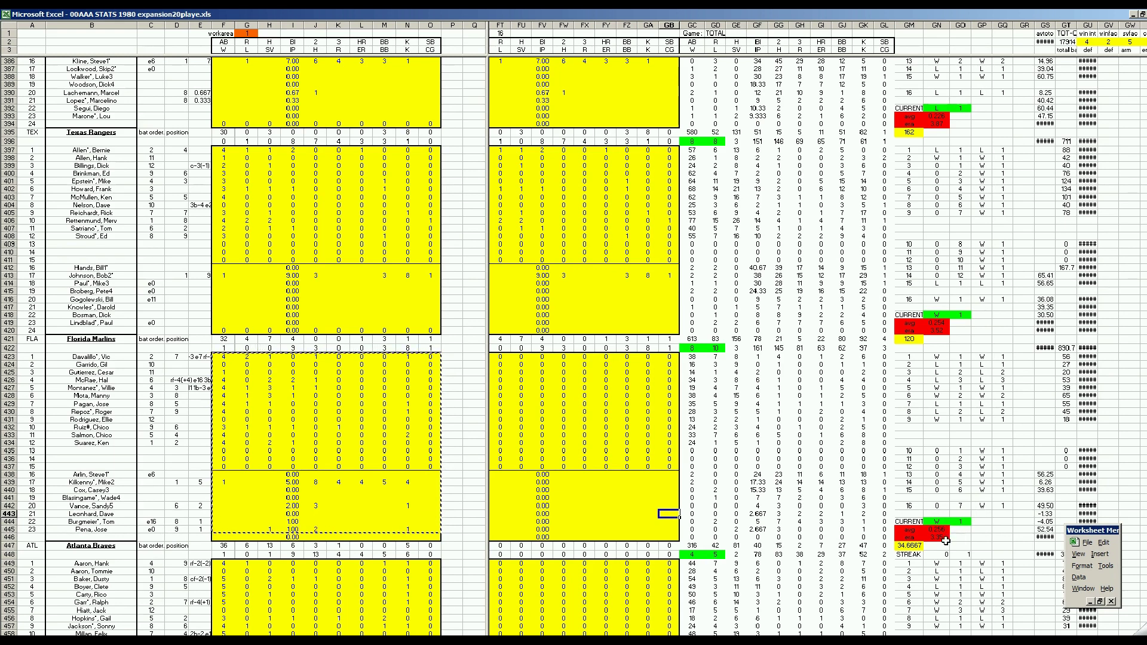
left_click(634, 506)
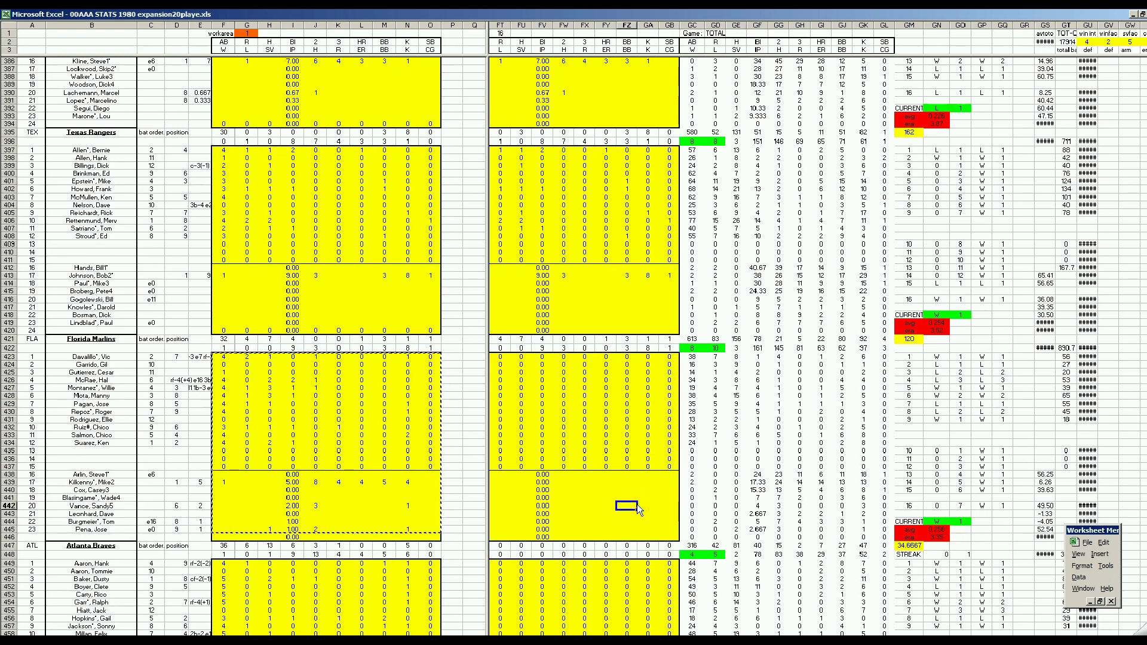
- Page down past the Padres totals to show the league totals and division standings
key("Page_Down")
key("Page_Down")
key("Page_Down")
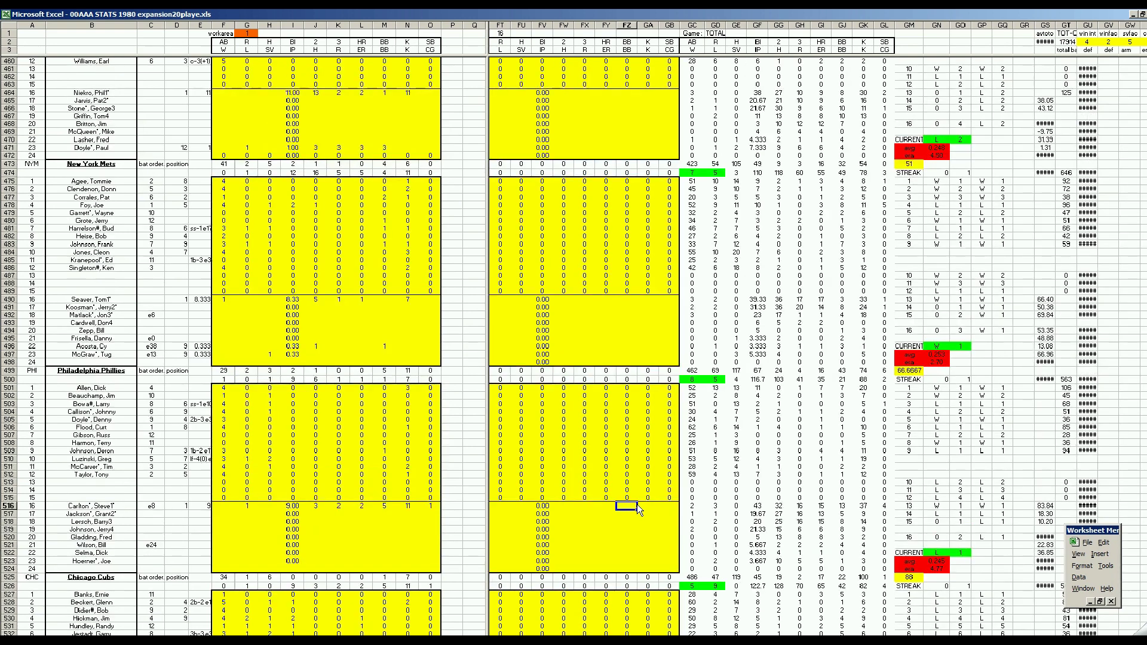
key("Page_Down")
key("Page_Down")
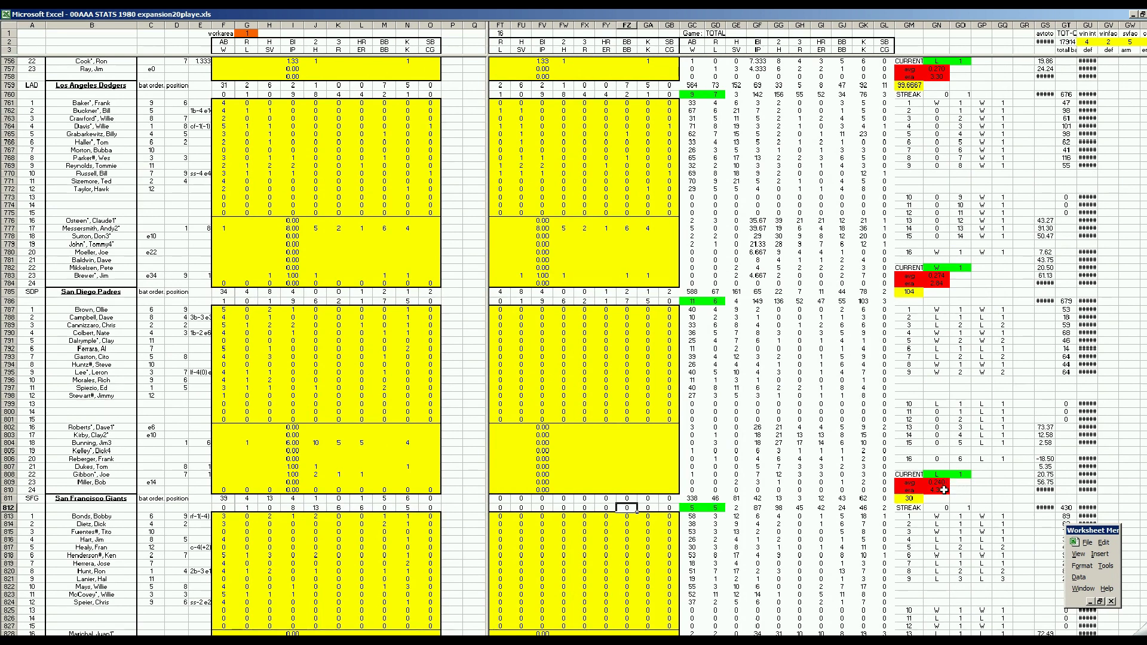
left_click(640, 458)
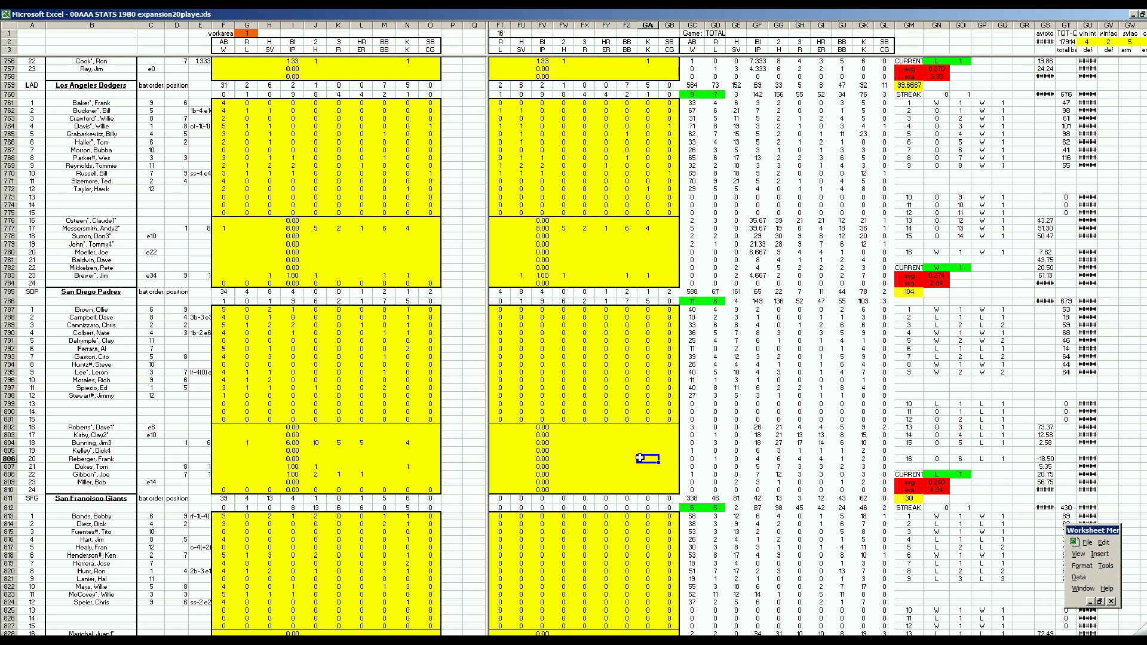
key("Page_Down")
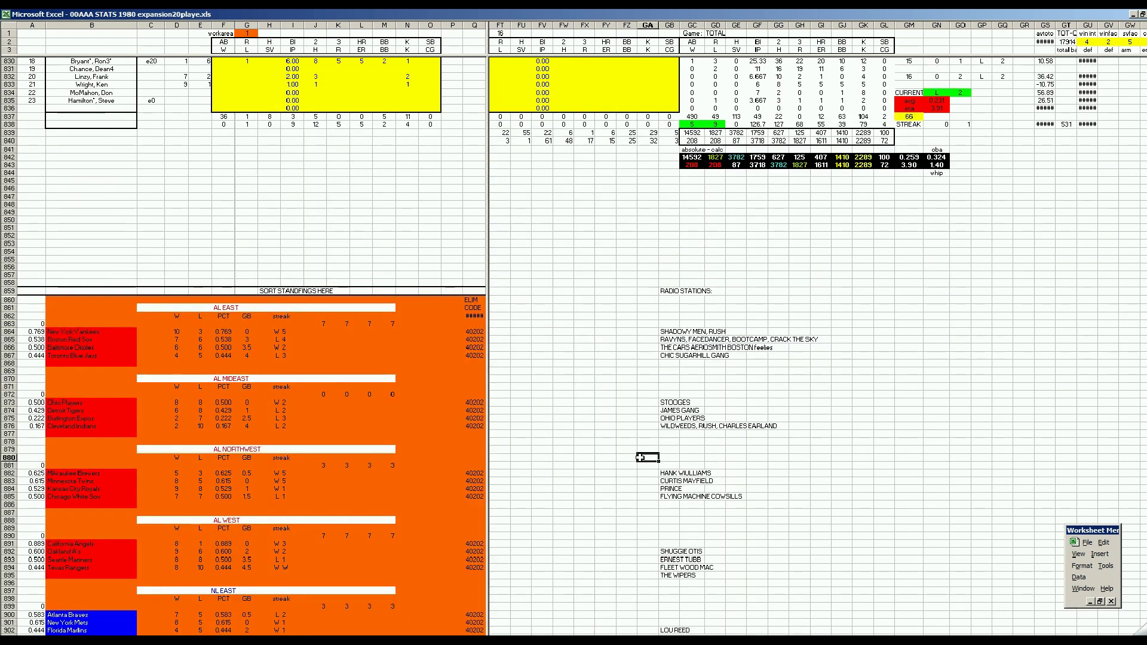
scroll(666, 333, "up", 7)
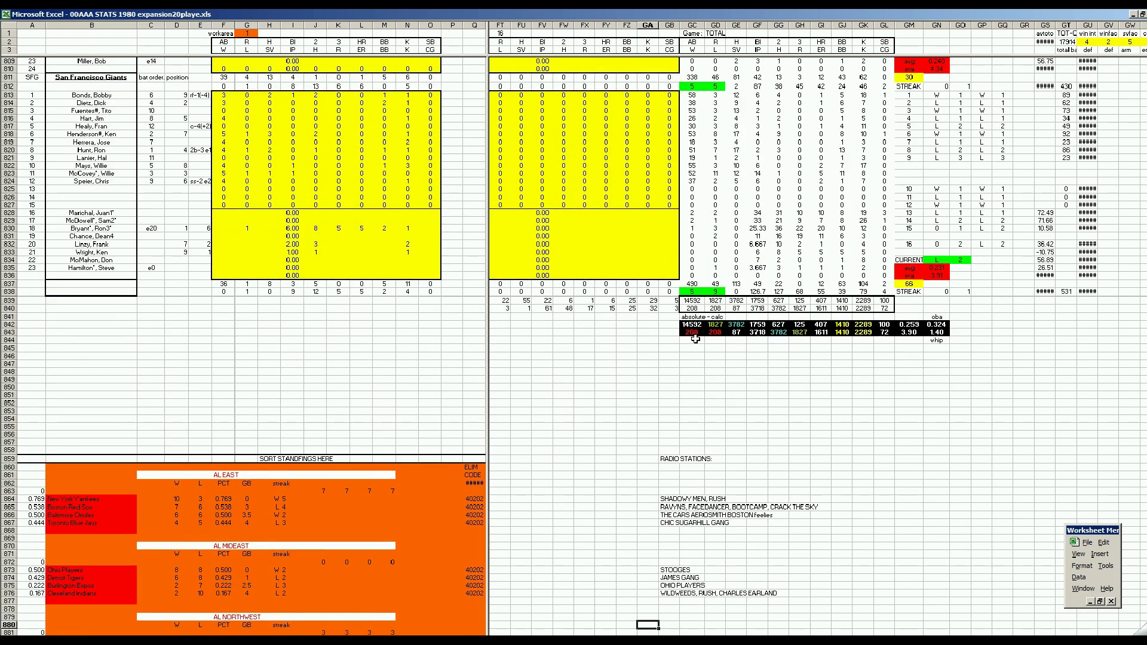
scroll(695, 338, "up", 1)
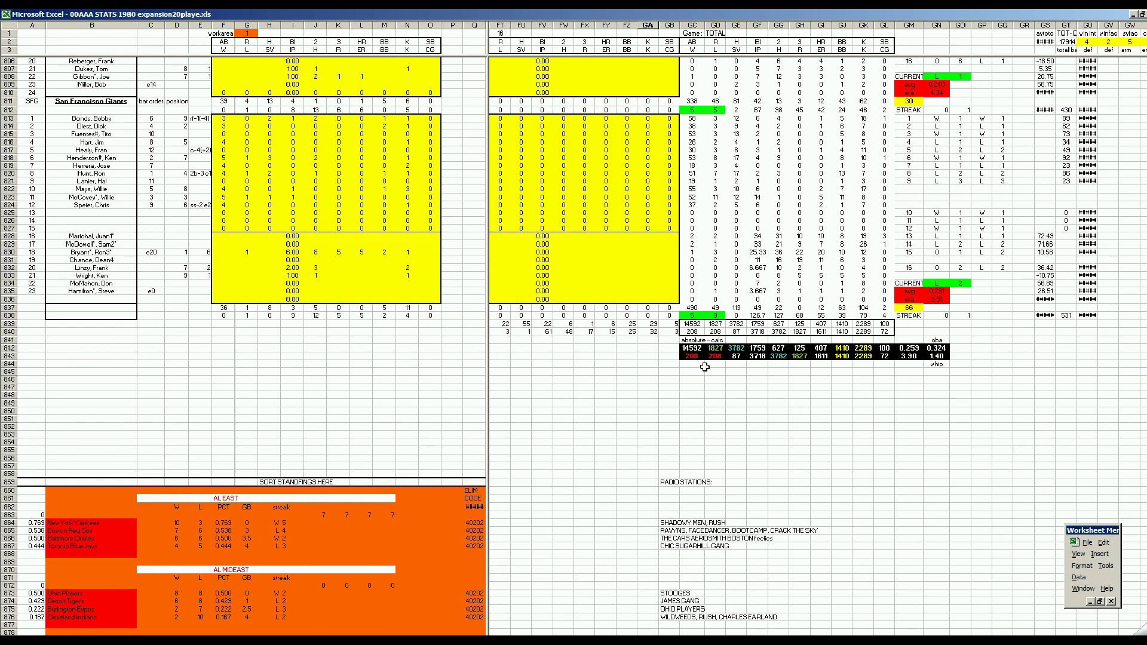